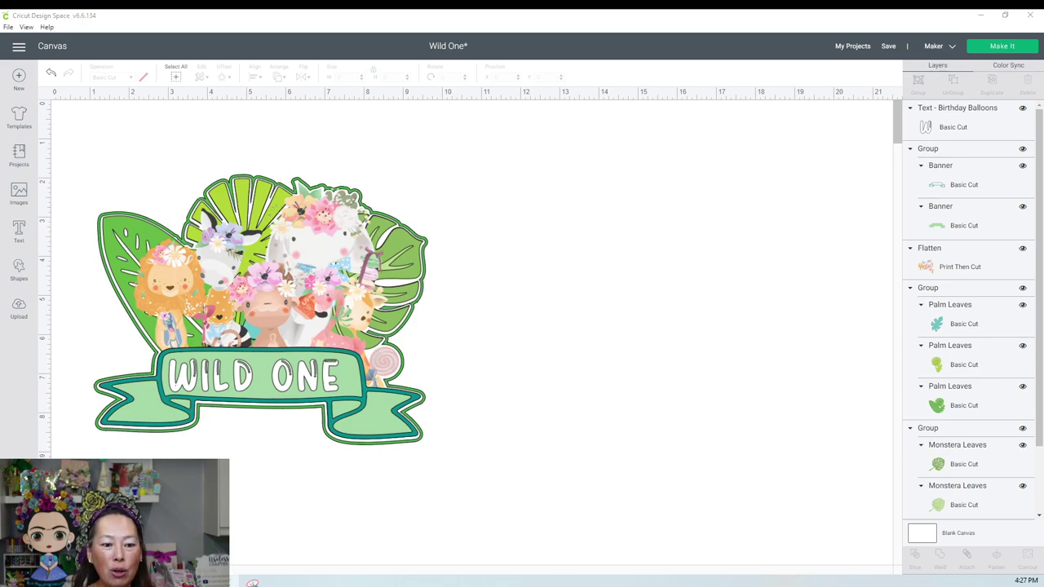
Step: Switch to the Chrome window showing the Baby Safari Collection page on Creative Fabrica
mouse_move(291, 581)
click(279, 555)
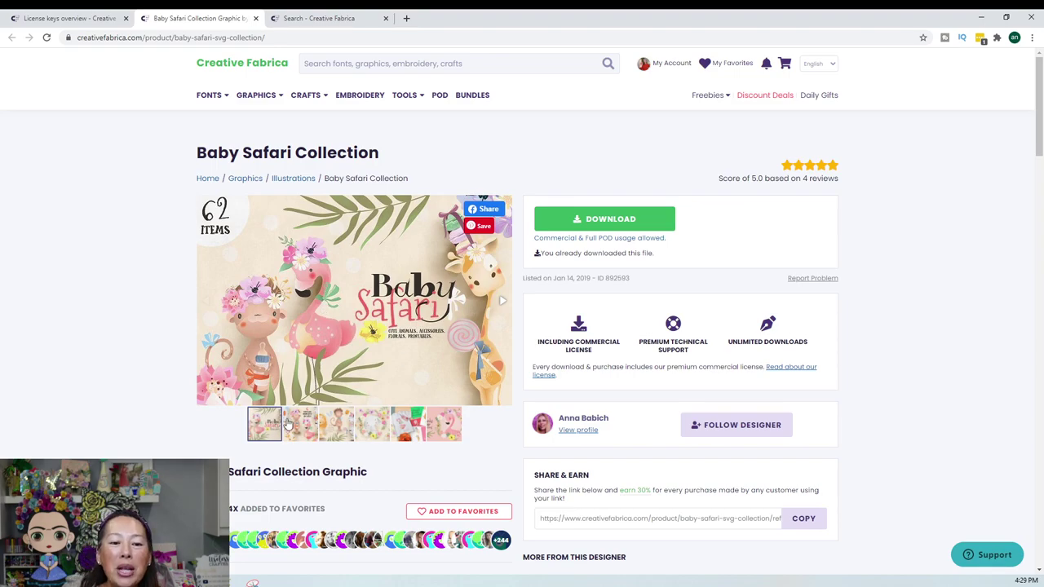
Step: Page through the collection previews, past the elephant, to the printables and flamingo T-shirt slide
click(306, 432)
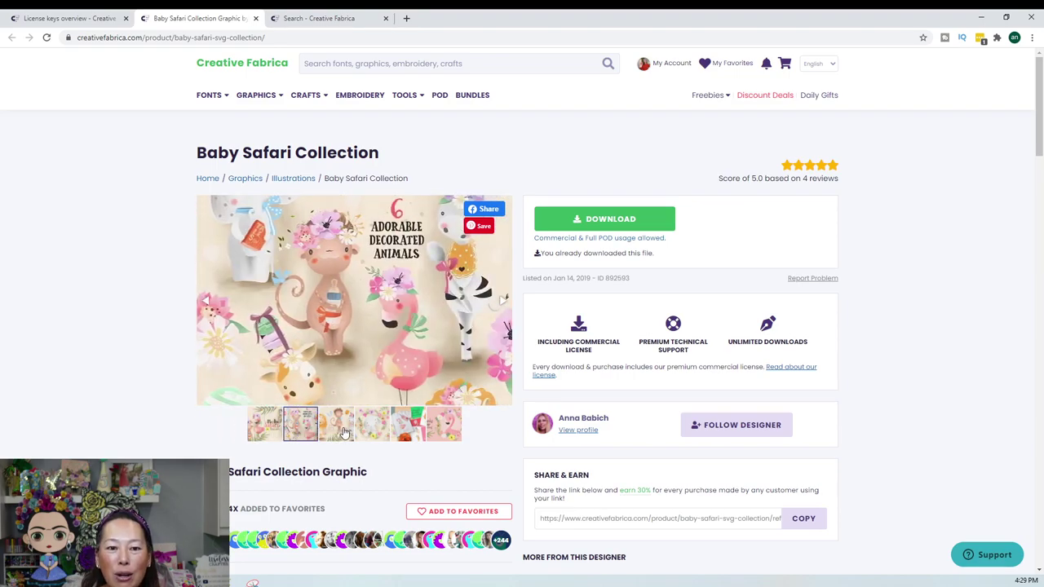
click(345, 432)
click(373, 432)
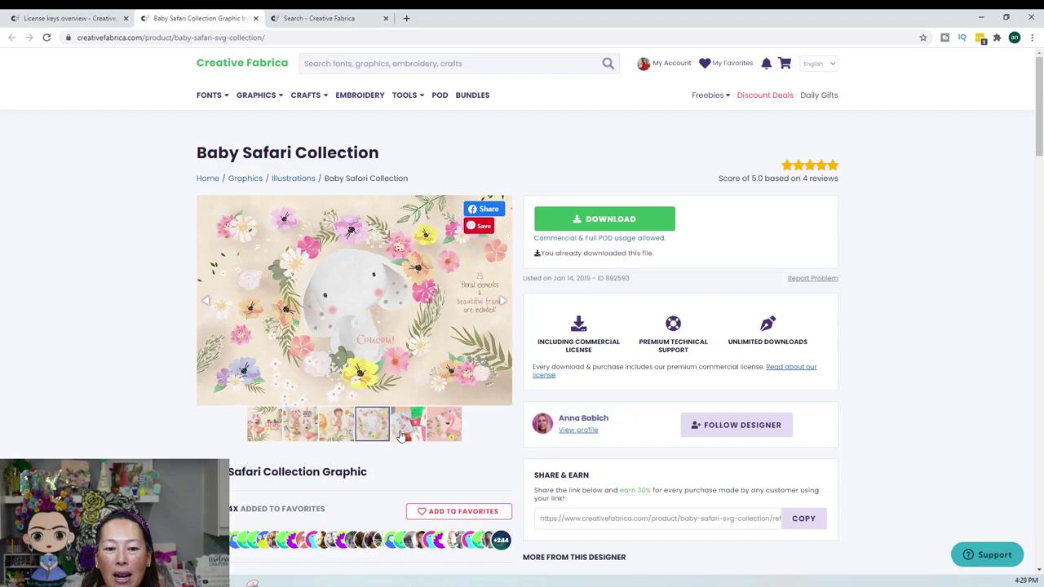
click(408, 433)
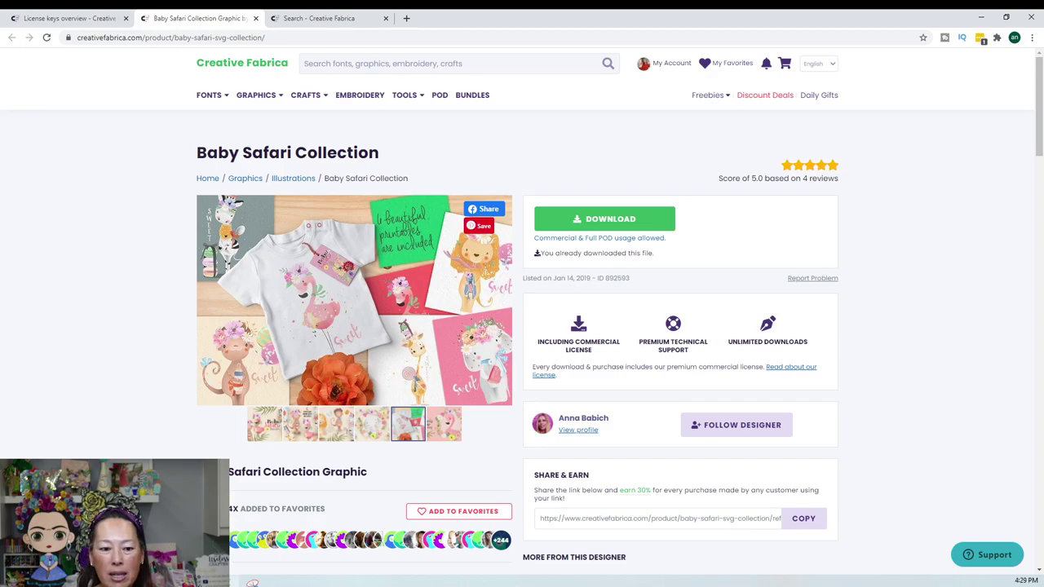
Step: Return to the Wild One project in Design Space and go to the upload page
key(alt+Tab)
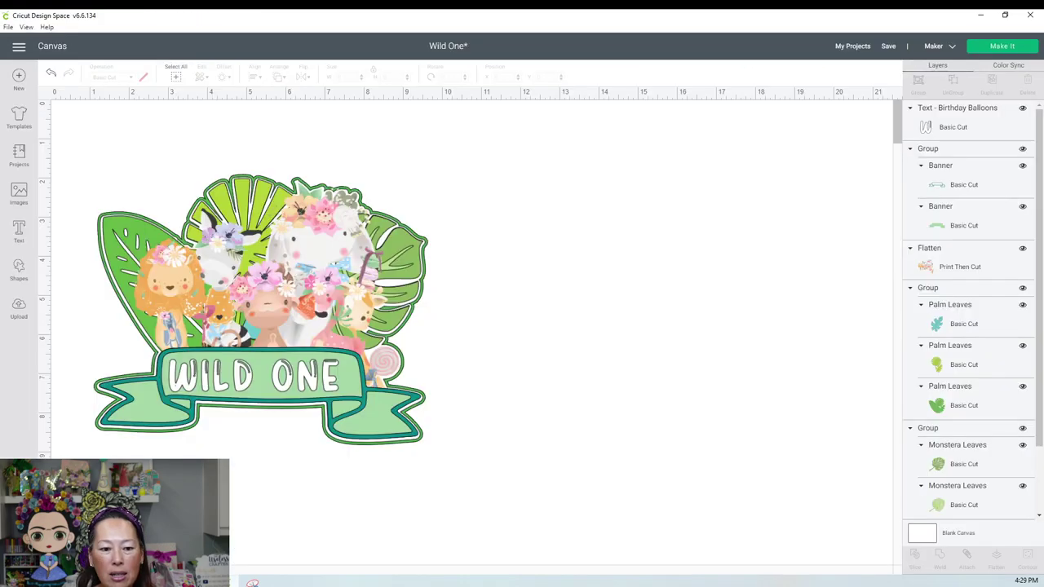
click(18, 308)
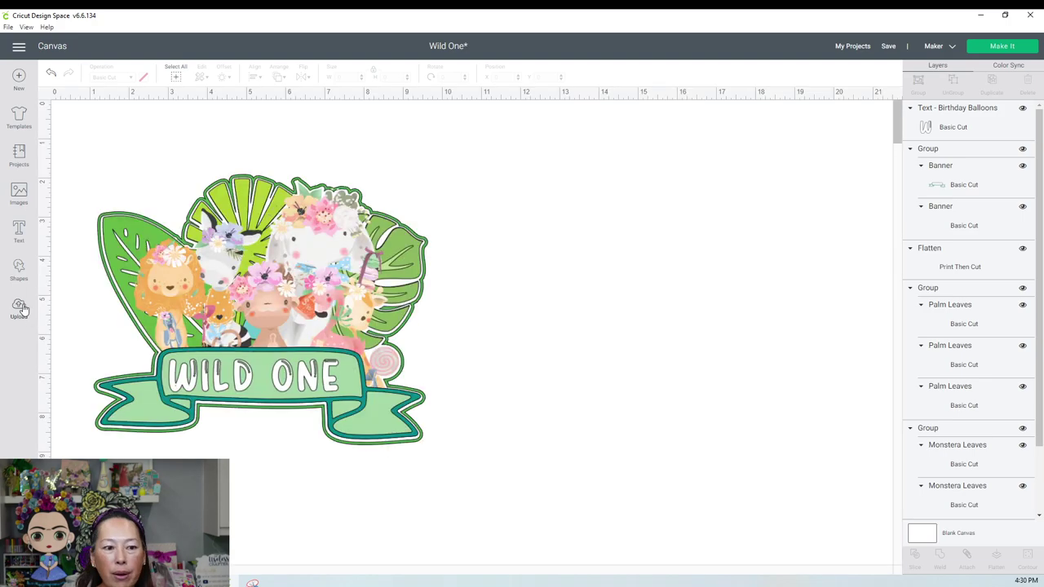
Step: Insert the monkey, zebra, flamingo, elephant, lion and giraffe uploads as print-then-cut images
click(19, 306)
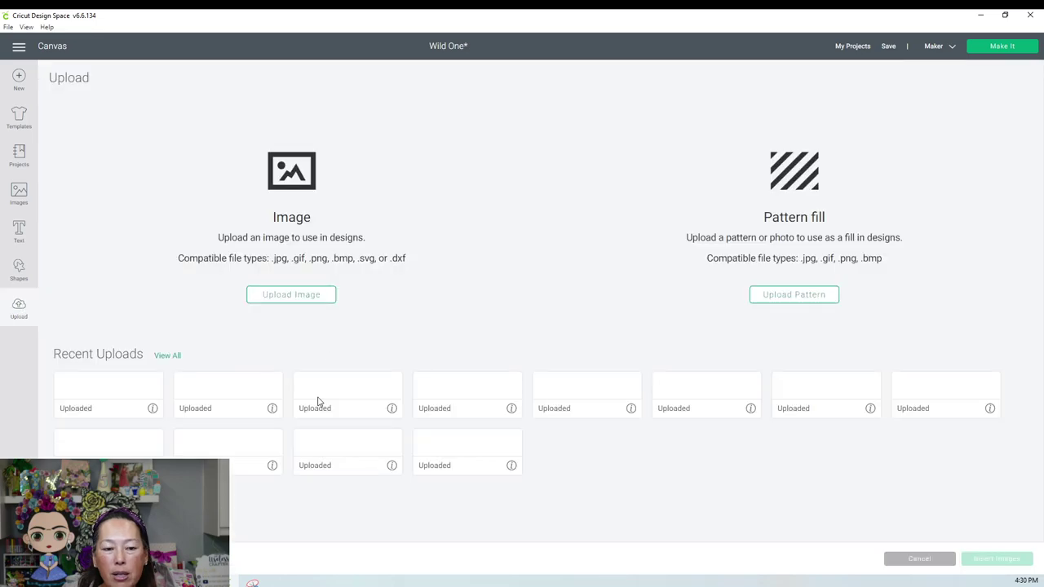
click(214, 413)
click(347, 418)
click(436, 416)
click(634, 422)
click(670, 424)
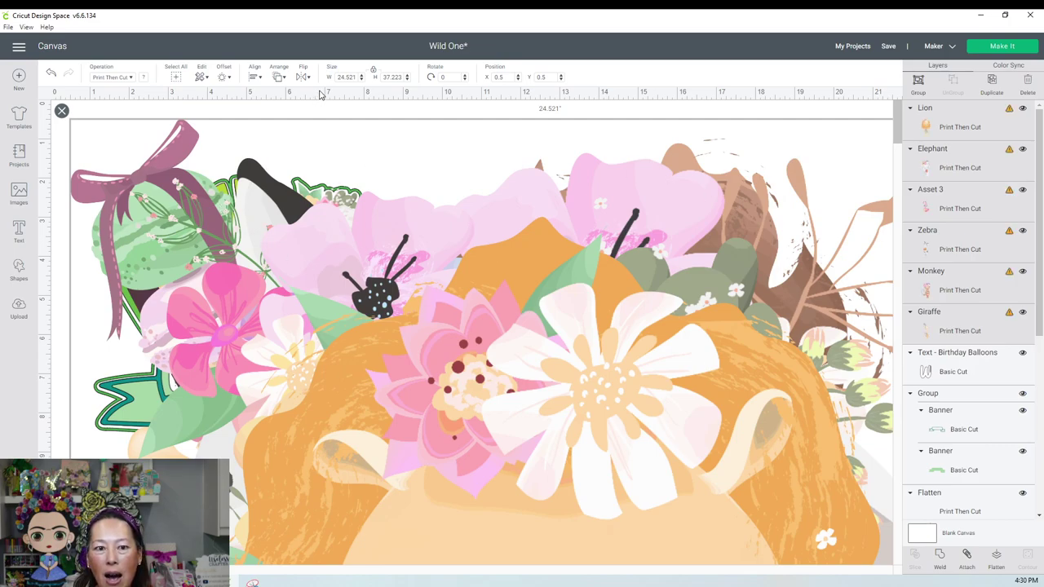
Step: Resize the animals to 5 inches wide, move them right of the topper, then select the lion
click(347, 78)
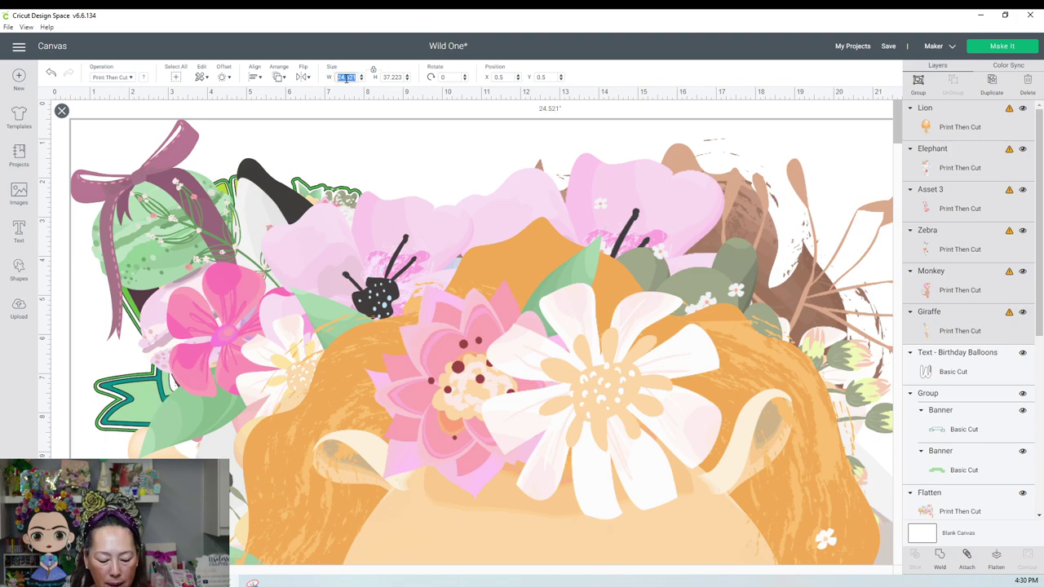
text(5)
key(Tab)
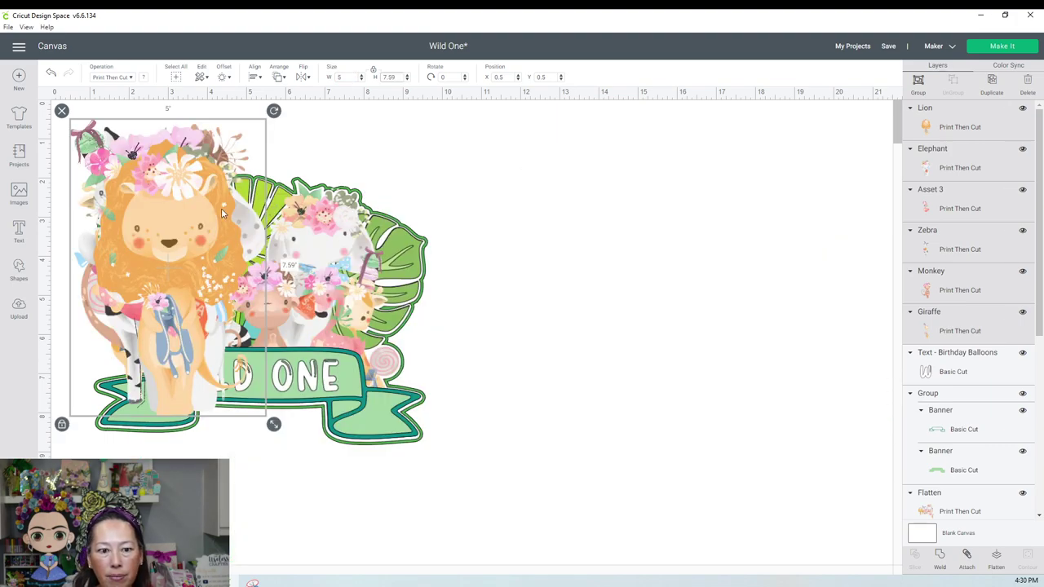
drag(221, 210, 707, 218)
click(775, 233)
click(678, 265)
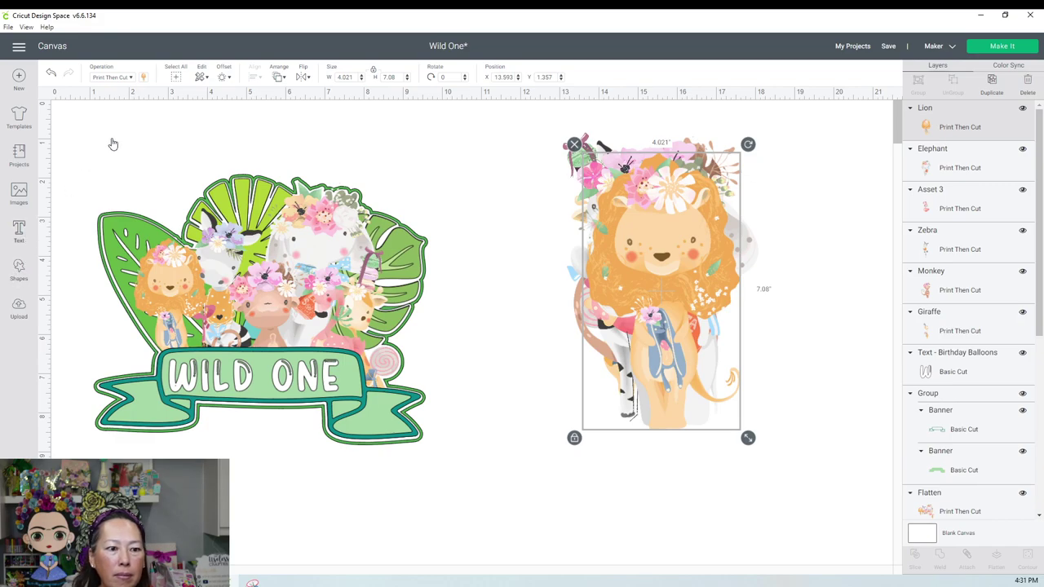
Step: Add a new text box and set its font to Birthday Balloons by searching the font list
click(21, 235)
click(84, 107)
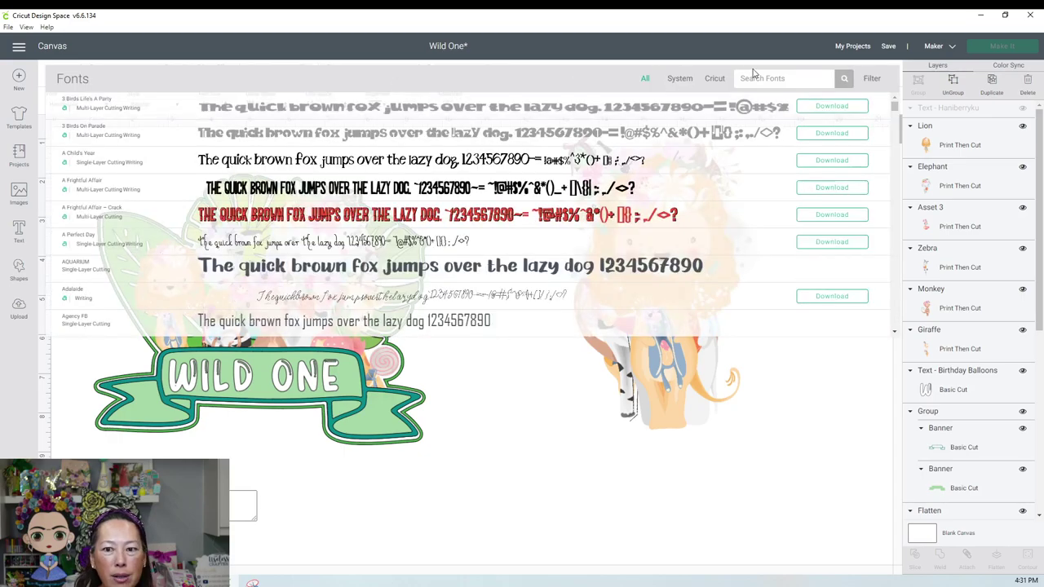
click(754, 79)
text(baloon)
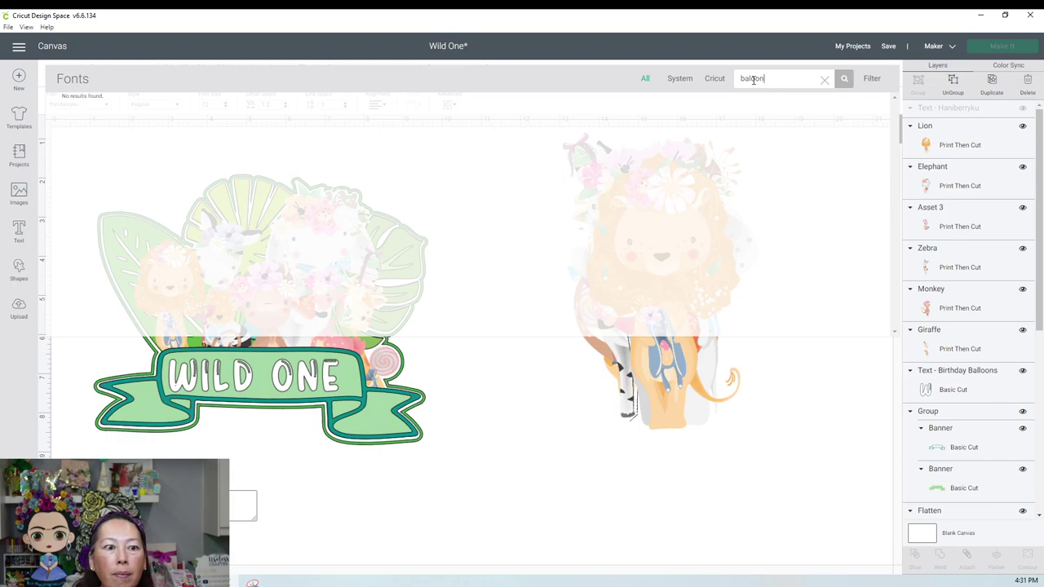
drag(791, 81, 732, 80)
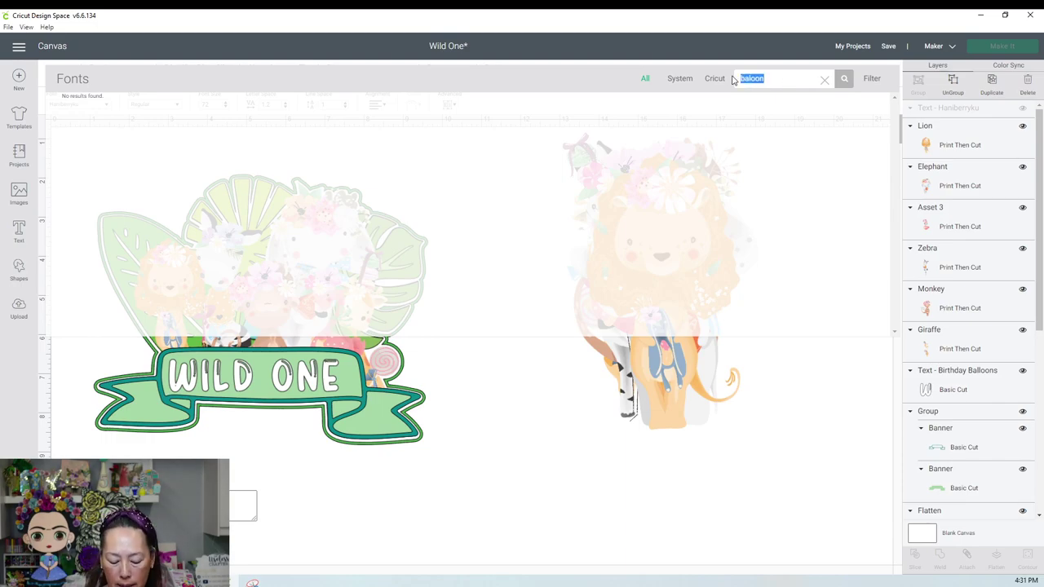
text(birthday bal)
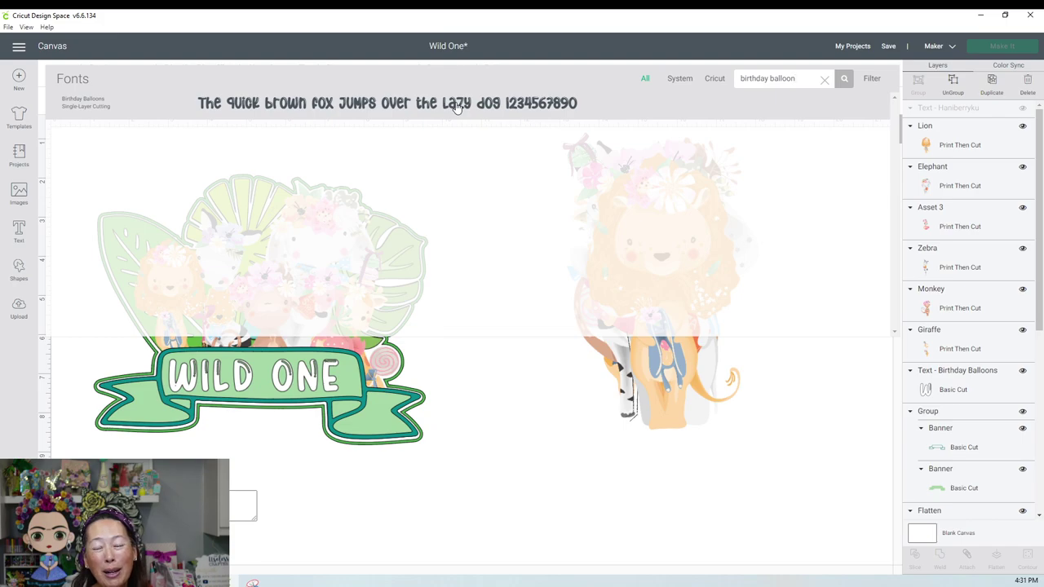
click(456, 108)
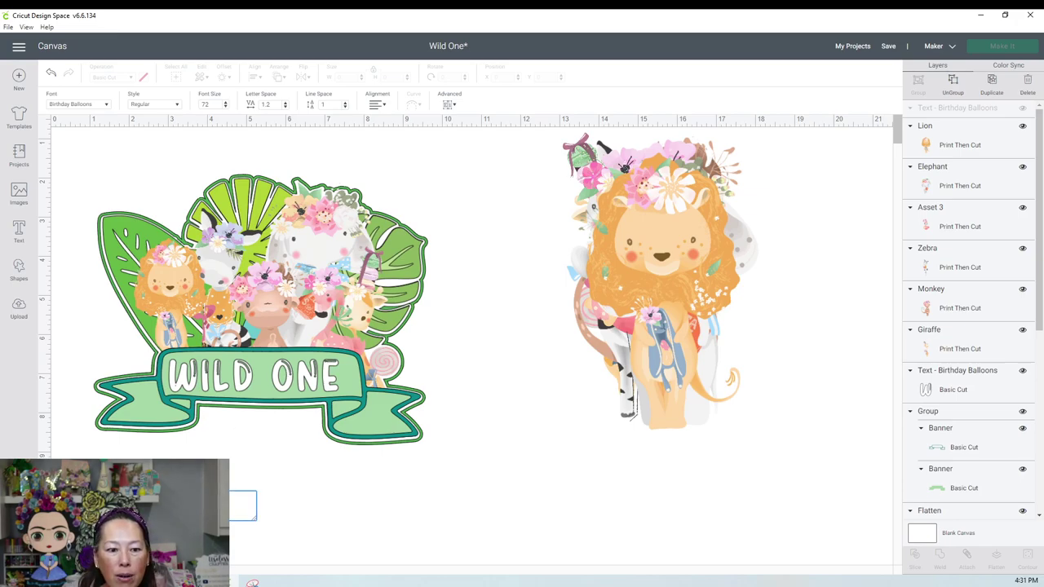
Step: Type the 'Wild One' lettering and place it beneath the lion
text(wild one)
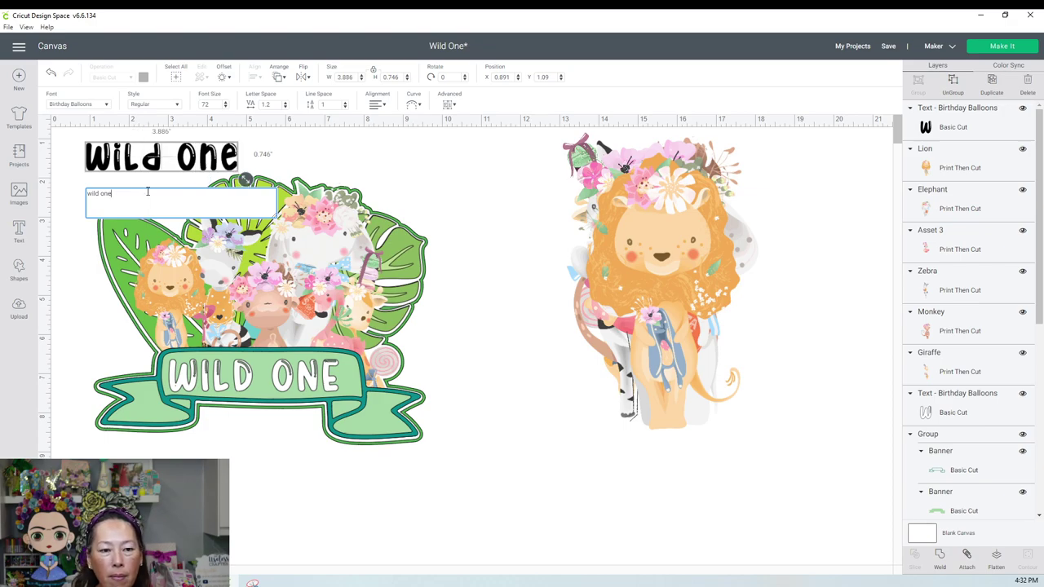
drag(216, 157, 724, 482)
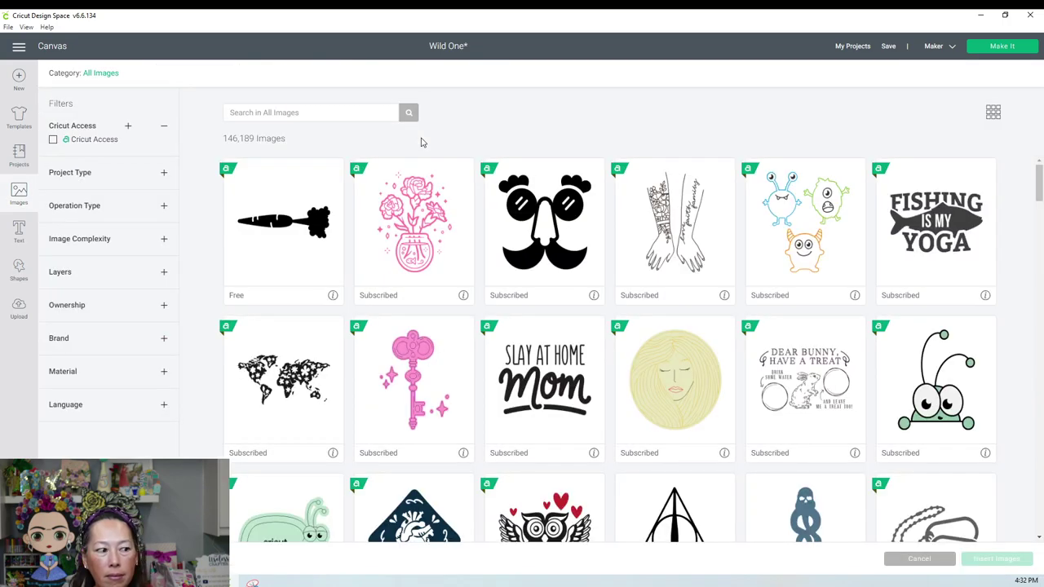
Step: Search the image library for 'banner' and insert the plain outlined banner
click(295, 113)
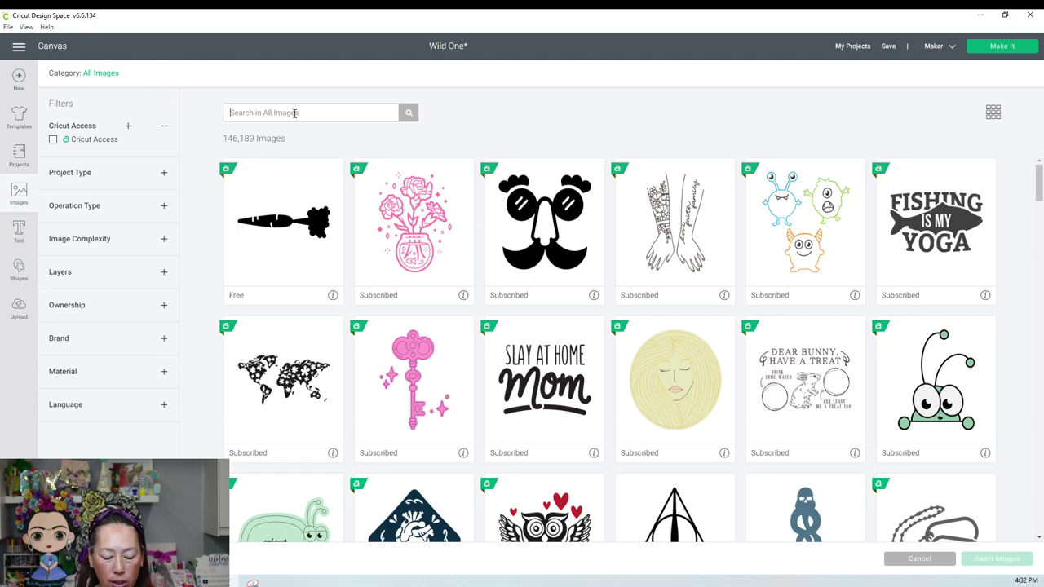
text(banner)
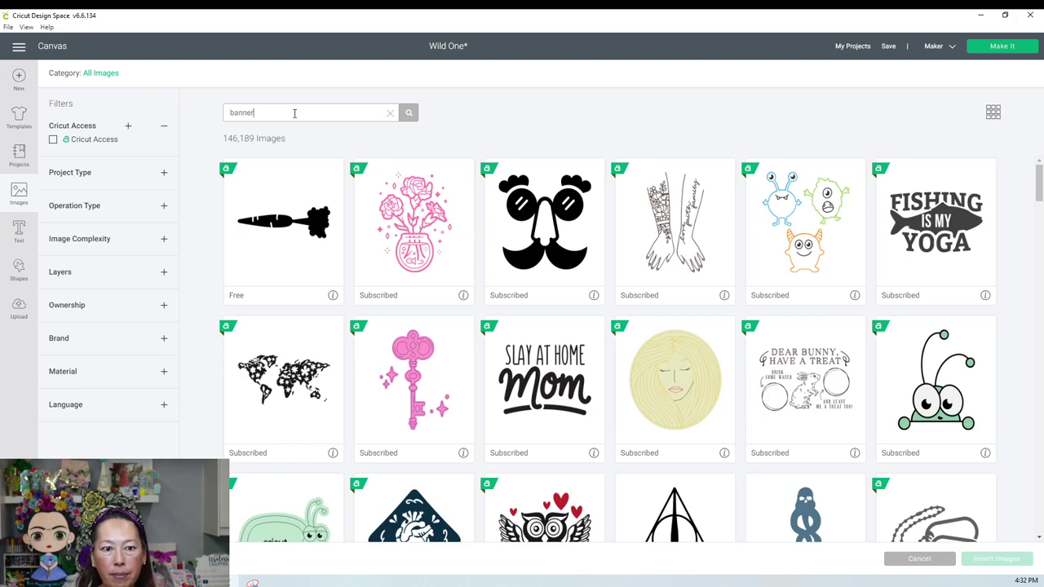
key(Return)
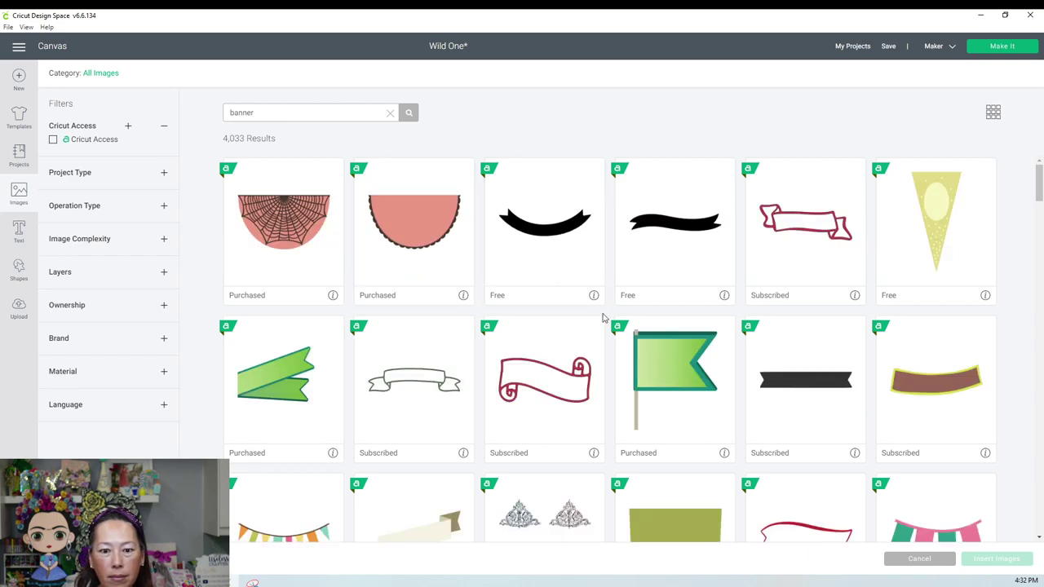
scroll(487, 363, down, 1)
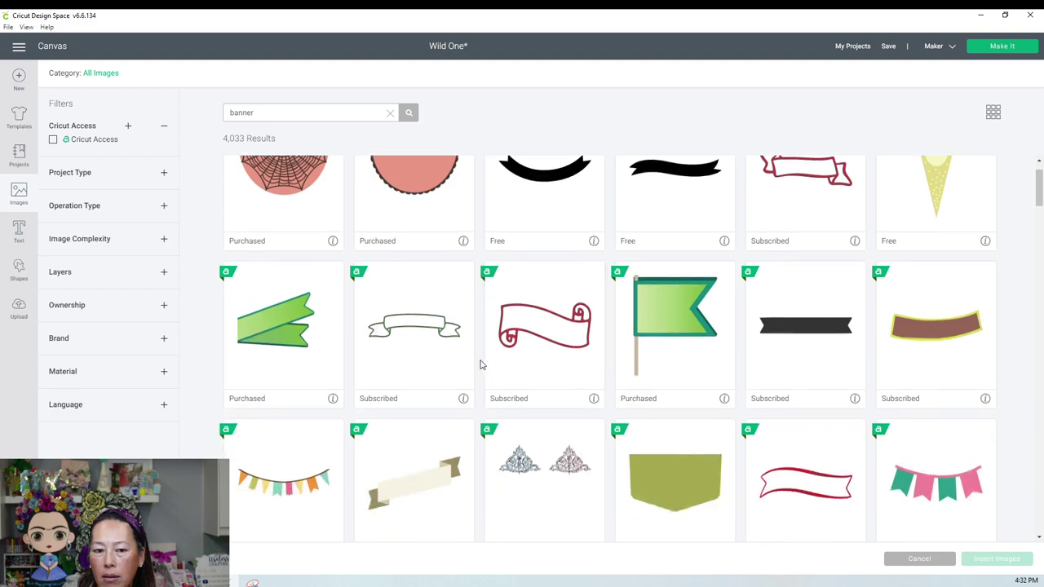
click(400, 333)
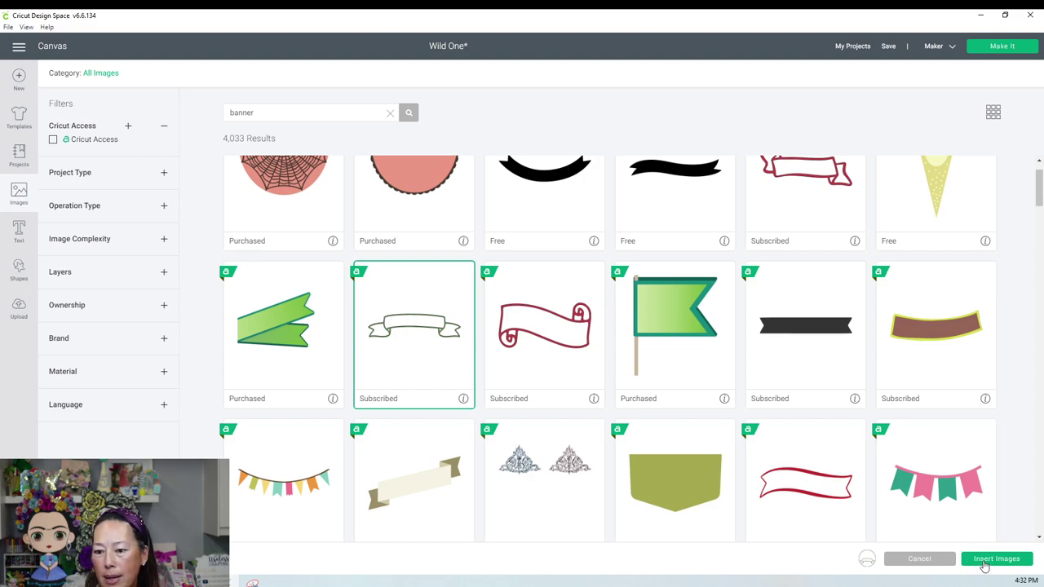
double_click(467, 318)
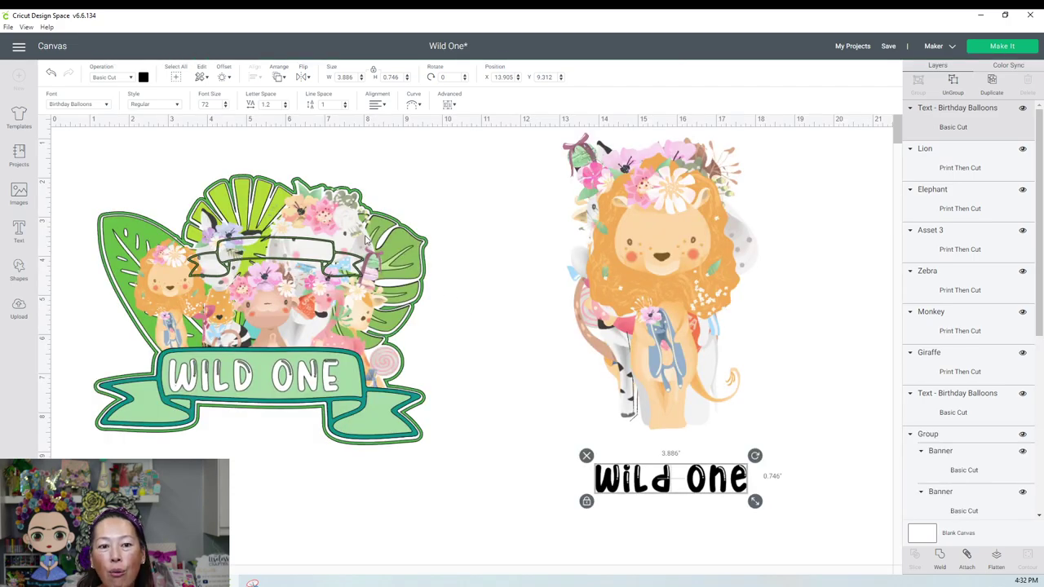
Step: Move the banner onto the Wild One text and box-select the whole original topper design
drag(297, 263, 711, 455)
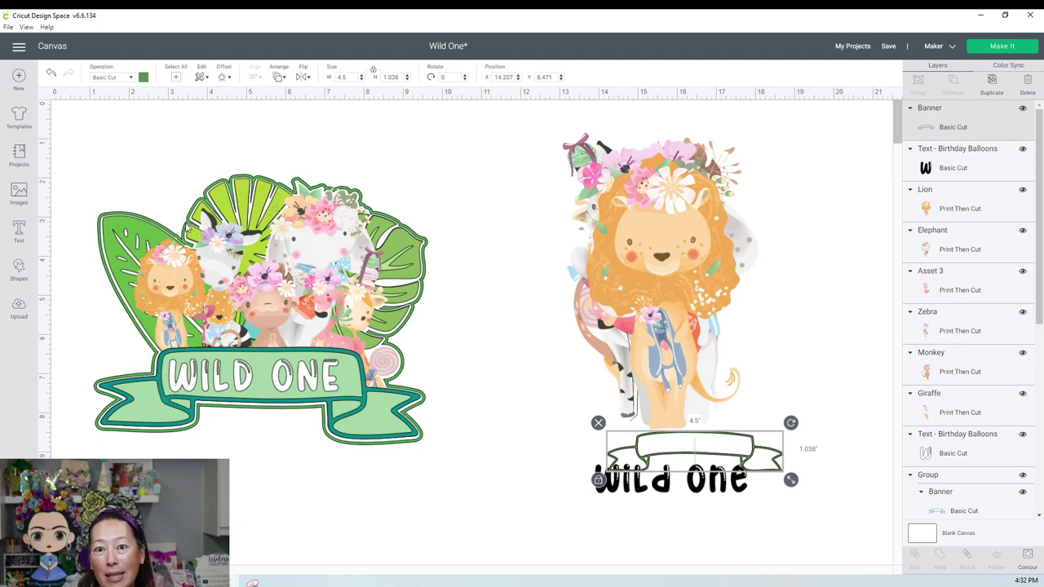
drag(64, 158, 459, 475)
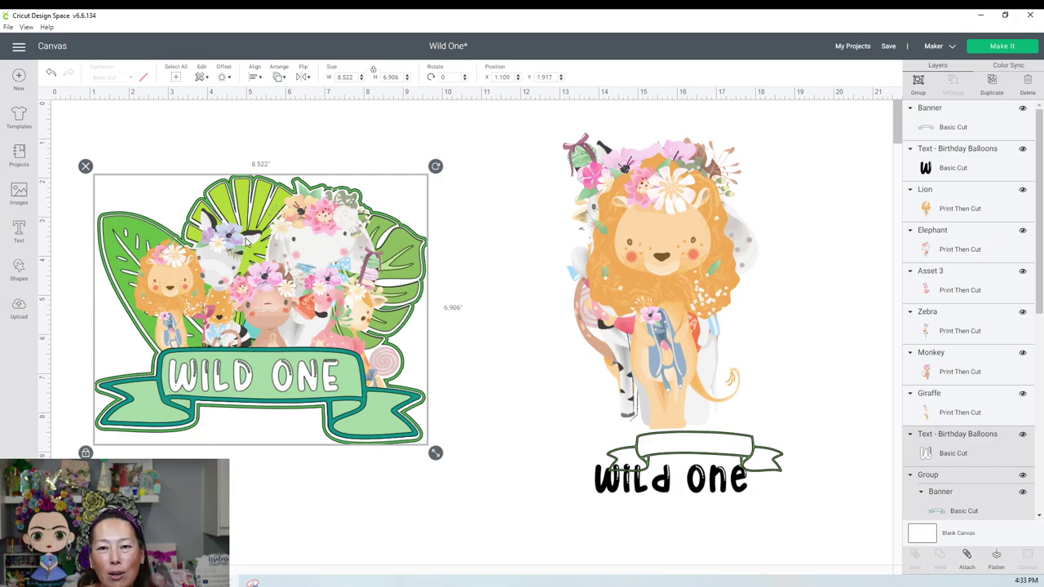
Step: Enlarge the plain banner to about 10.583 × 2.44 and set it over the Wild One text
click(699, 451)
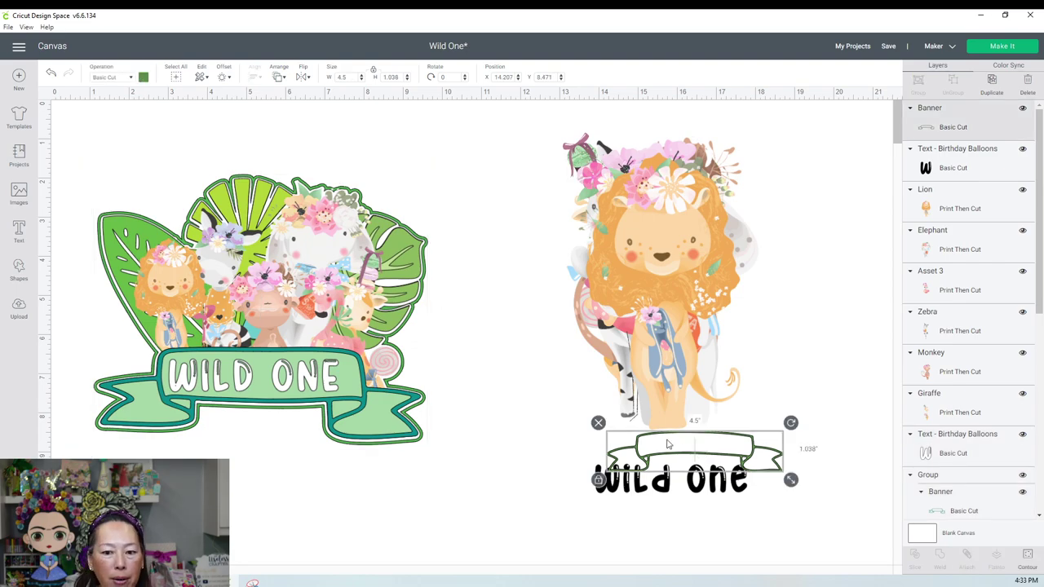
drag(668, 443, 561, 361)
drag(684, 398, 726, 453)
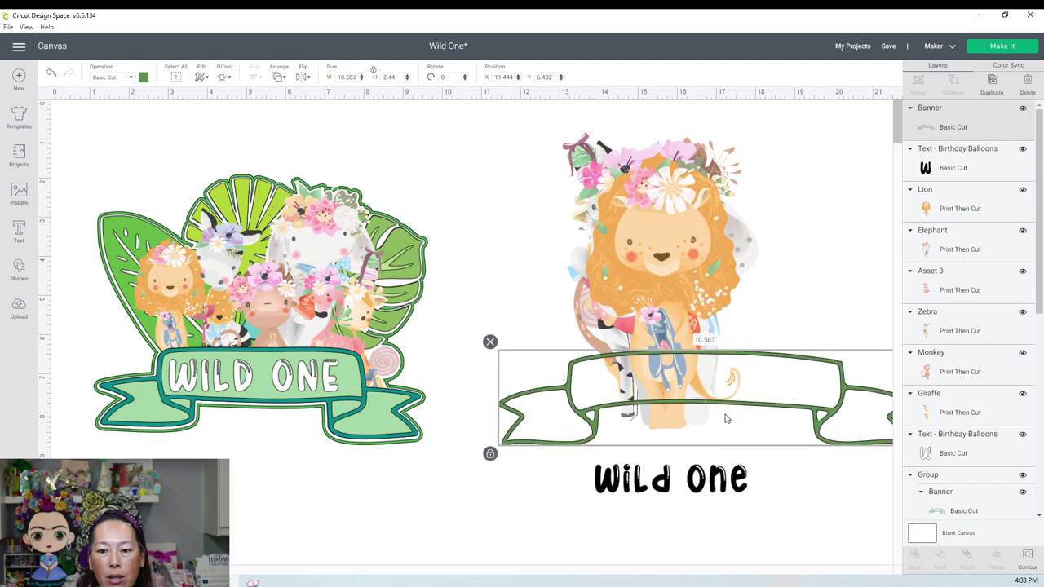
drag(726, 414, 609, 482)
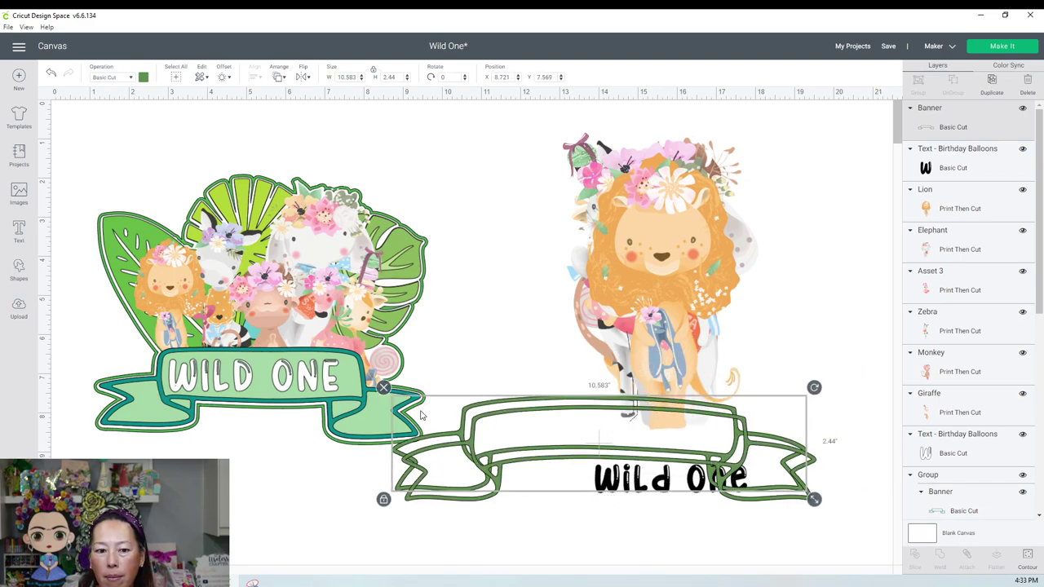
Step: Duplicate the outlined banner and hide all of the copy's inner contours
key(ctrl+d)
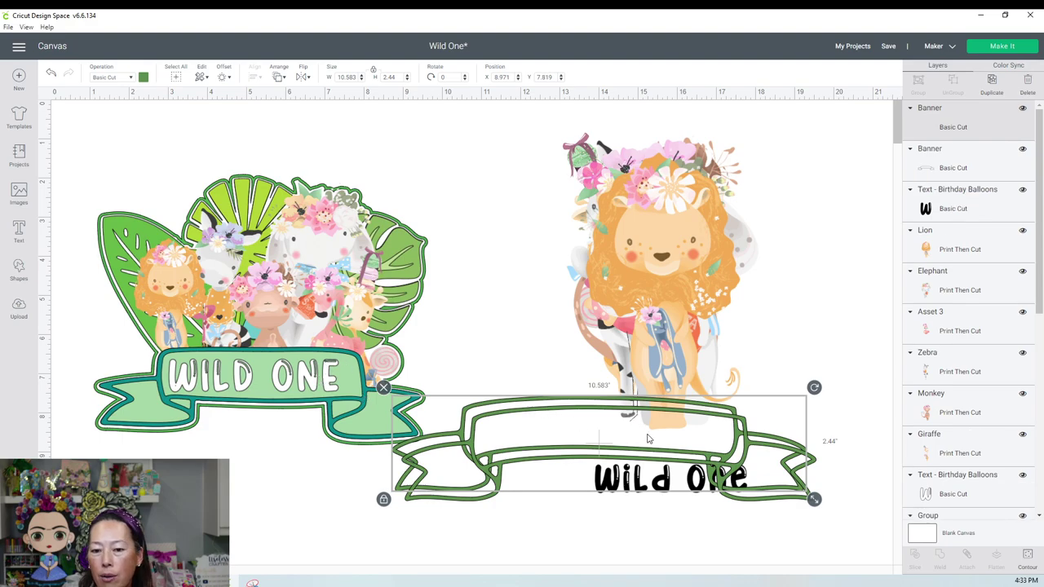
click(1029, 557)
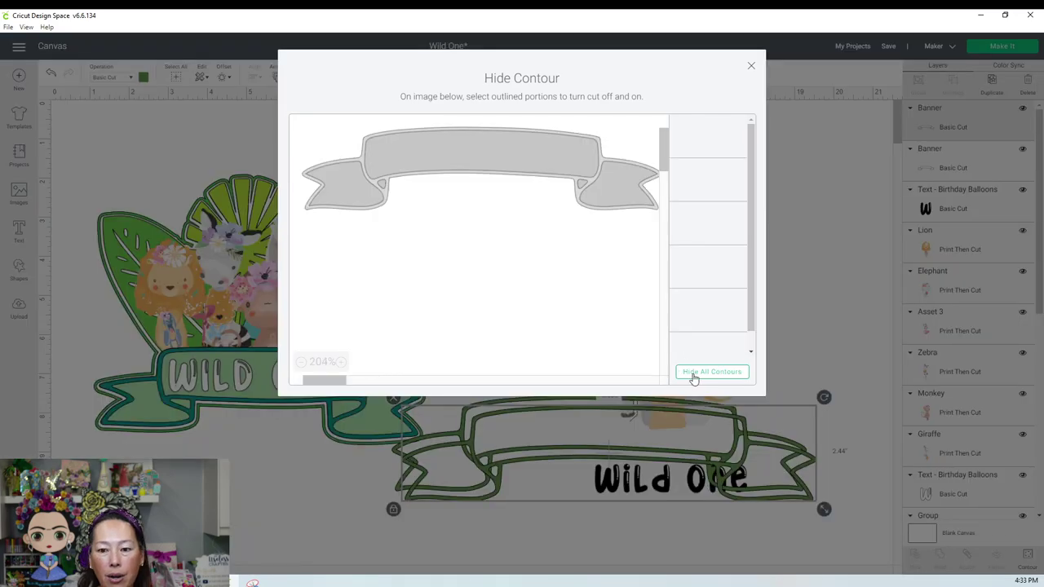
click(694, 375)
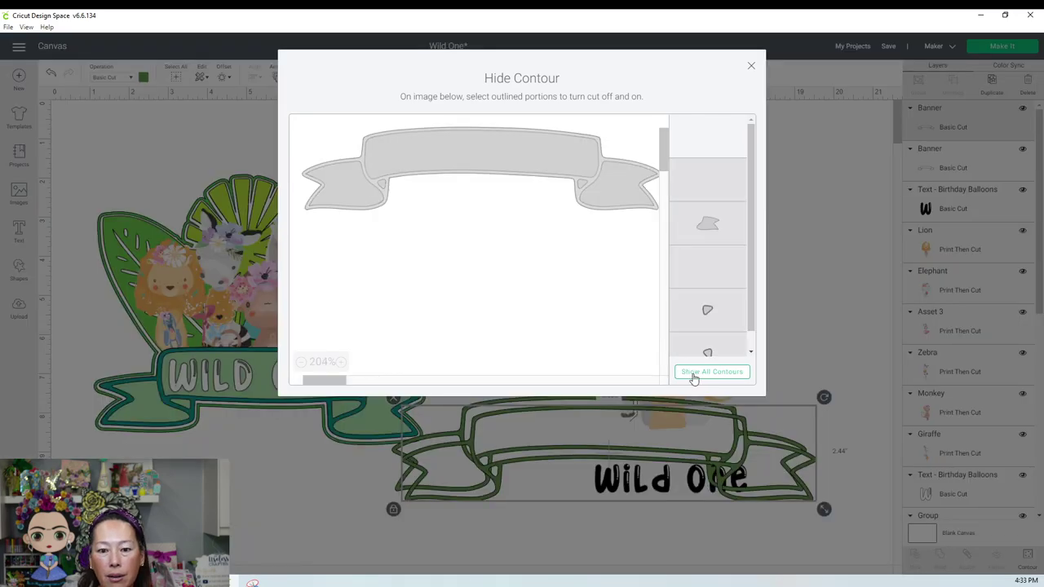
Step: Move the solid green banner aside, bring the outlined banner to the front, and align it on top
click(750, 69)
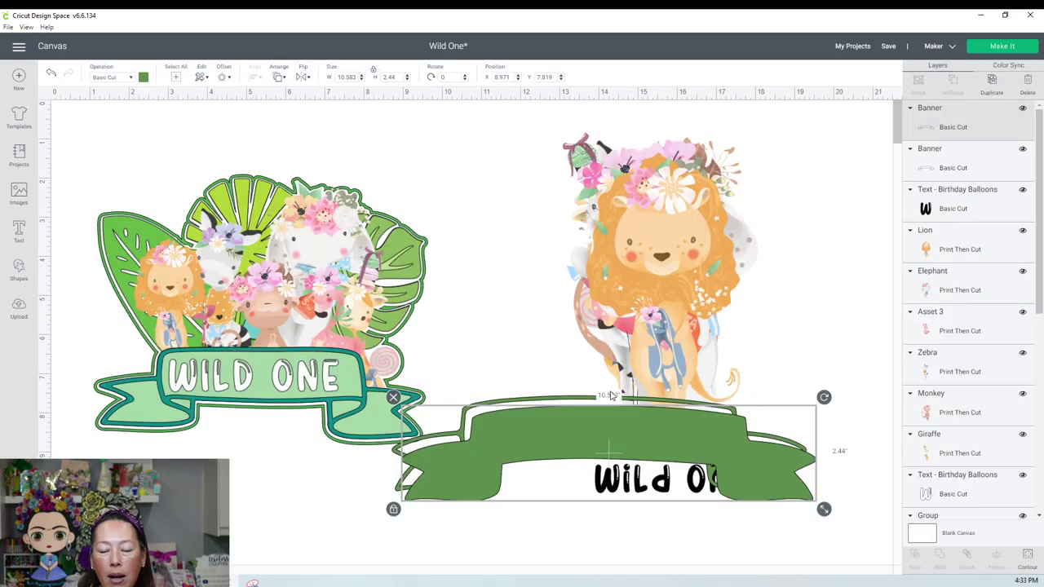
drag(571, 441, 574, 282)
drag(721, 292, 760, 318)
click(738, 438)
drag(738, 438, 773, 363)
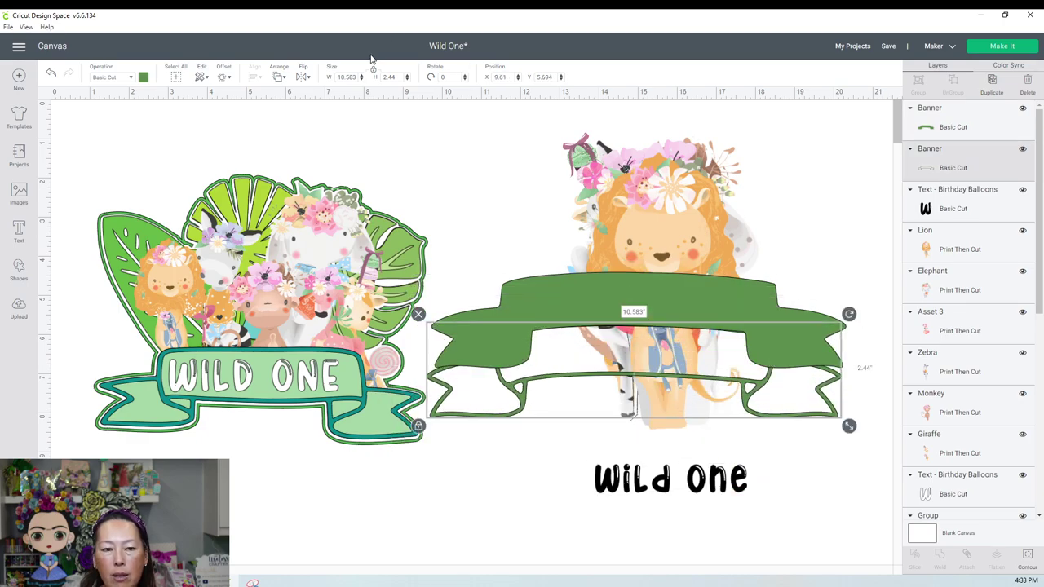
click(278, 77)
click(302, 140)
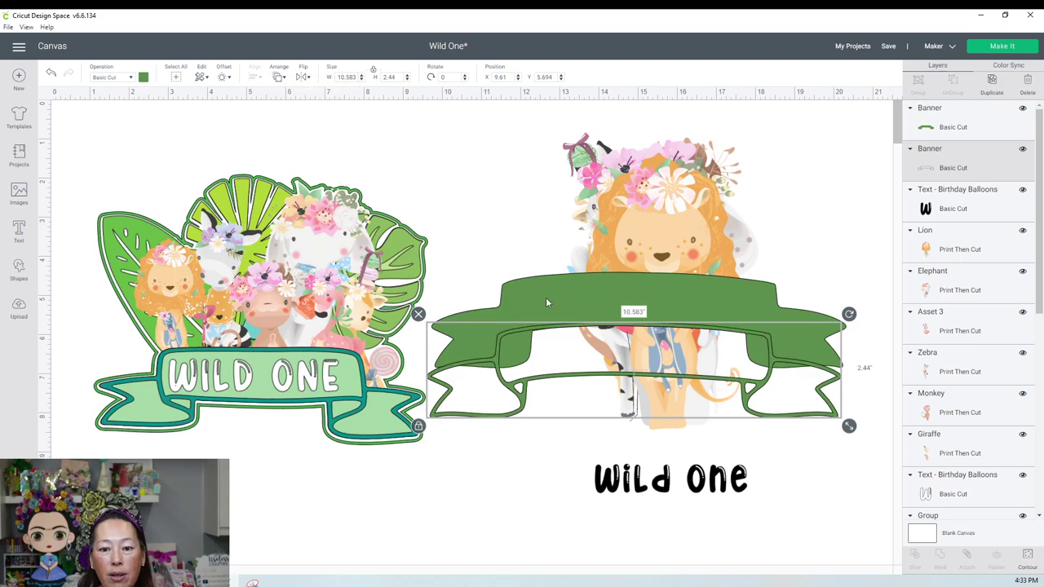
drag(612, 366, 616, 327)
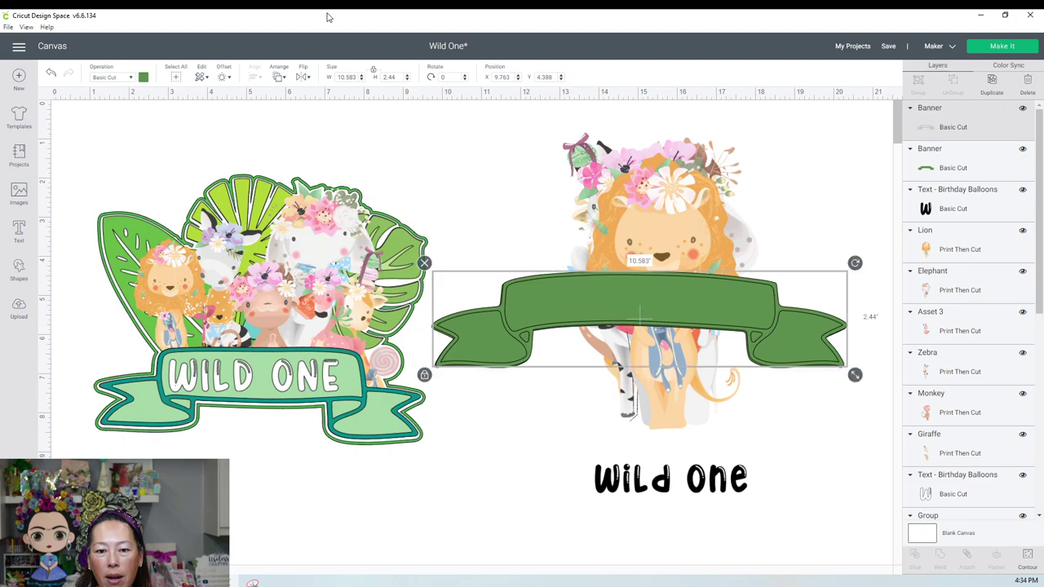
Step: Colour the banner outline teal and its fill light green, then group both banner layers
click(144, 77)
click(183, 139)
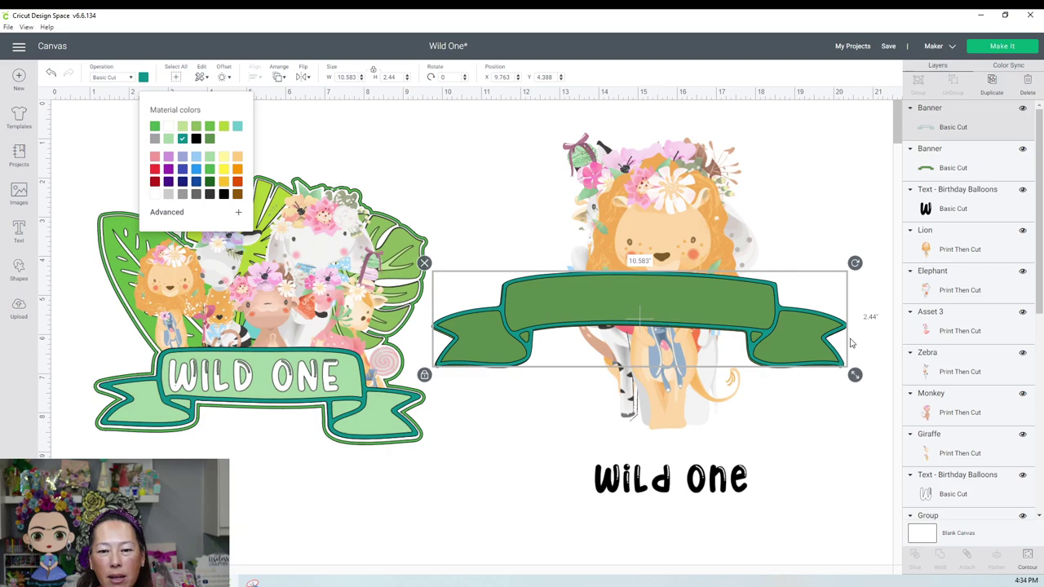
click(950, 167)
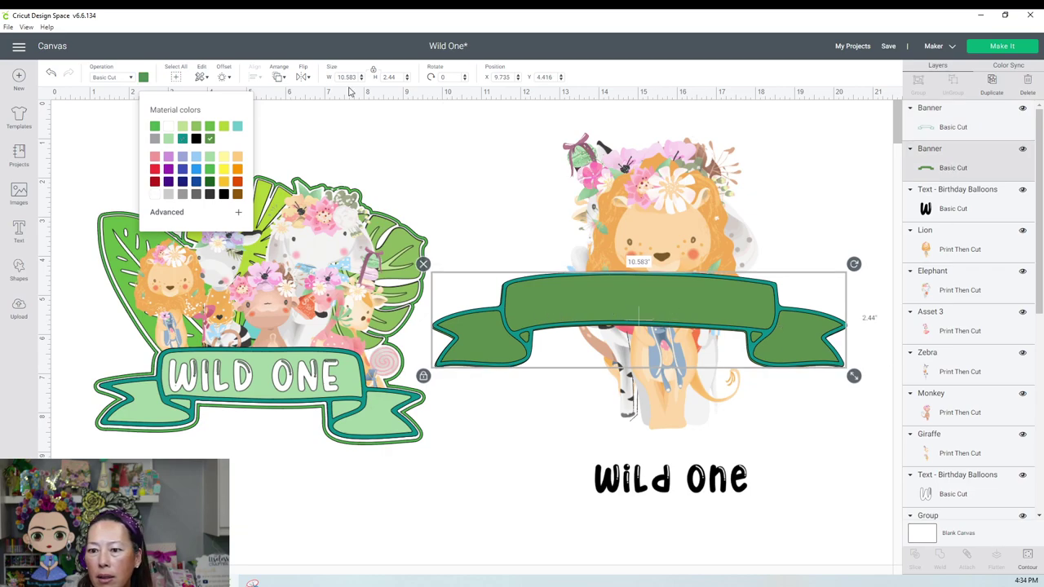
click(183, 127)
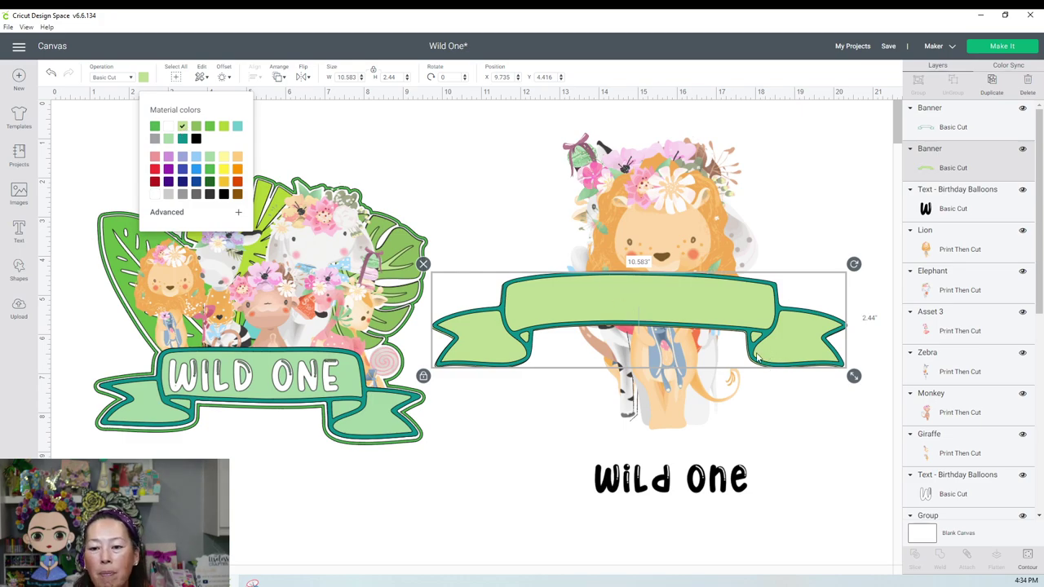
click(858, 413)
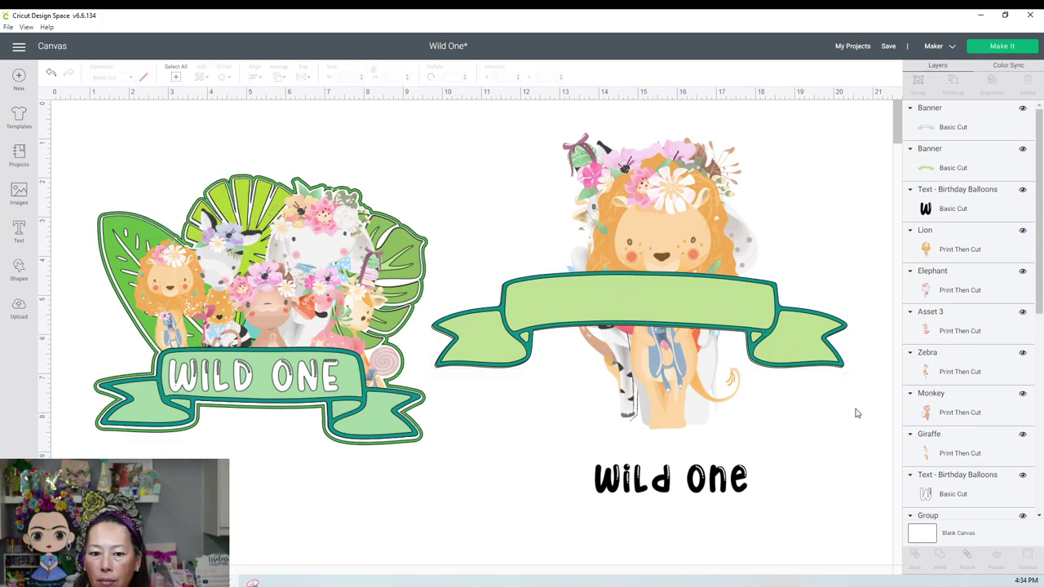
click(822, 329)
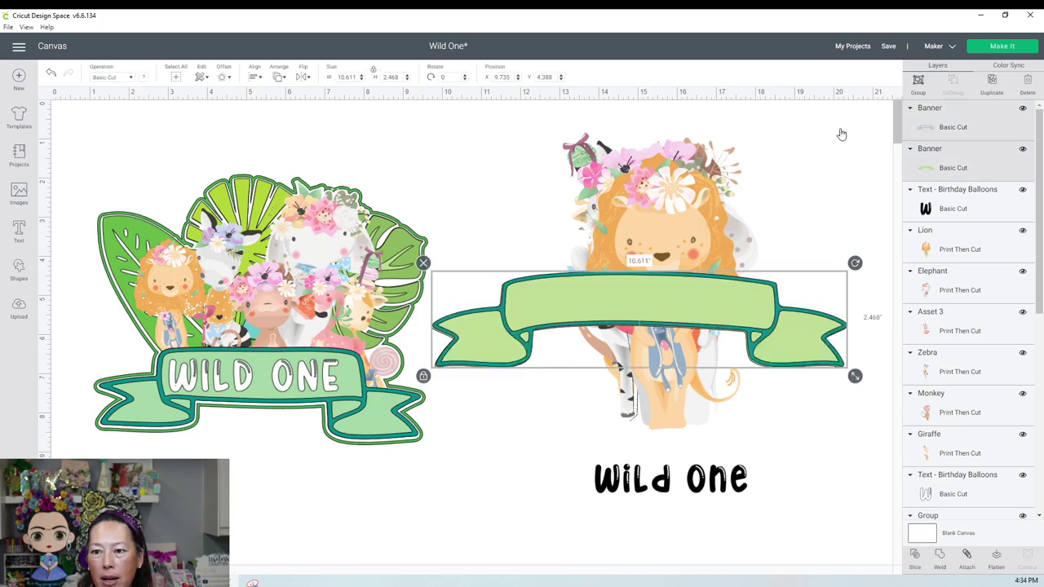
key(ctrl+g)
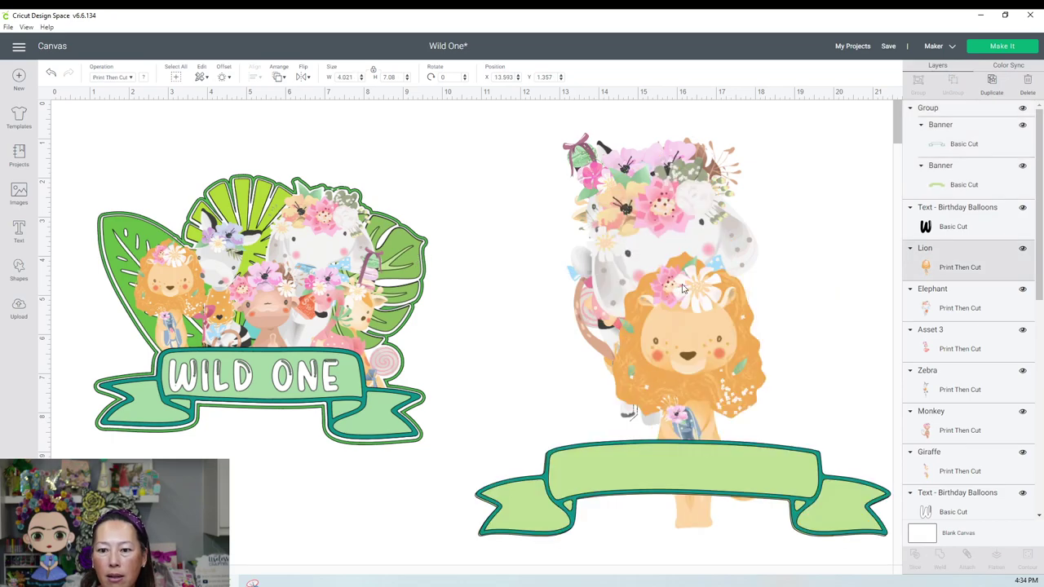
Step: Shift the banner group up over the lion to uncover the Wild One text
click(689, 441)
drag(789, 497, 738, 445)
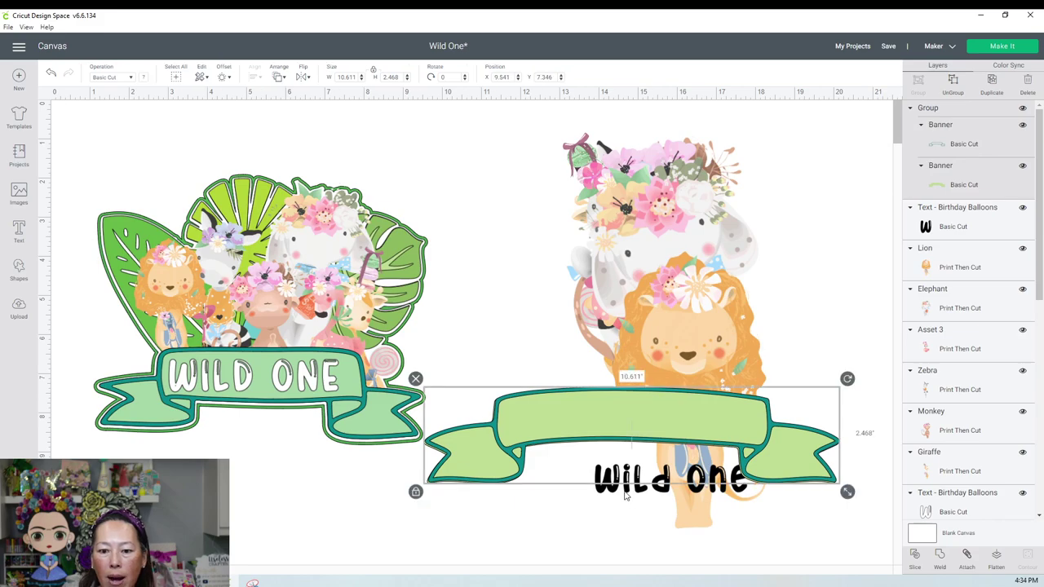
click(625, 495)
drag(624, 490, 629, 411)
Step: Bring the Wild One text to the front, enlarge it to 5.147 × 1.135 in, and tilt it onto the banner
click(622, 487)
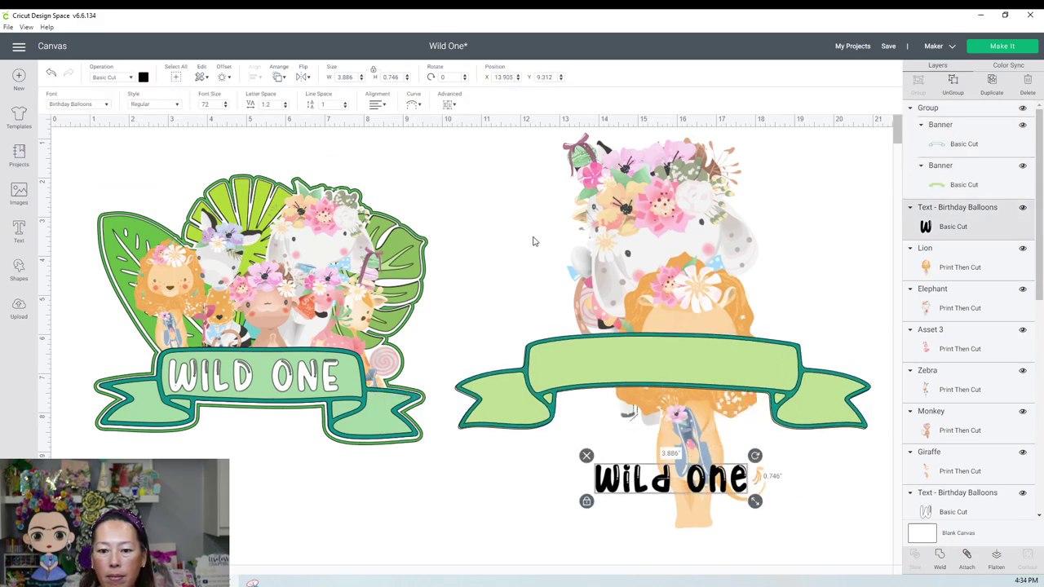
click(280, 77)
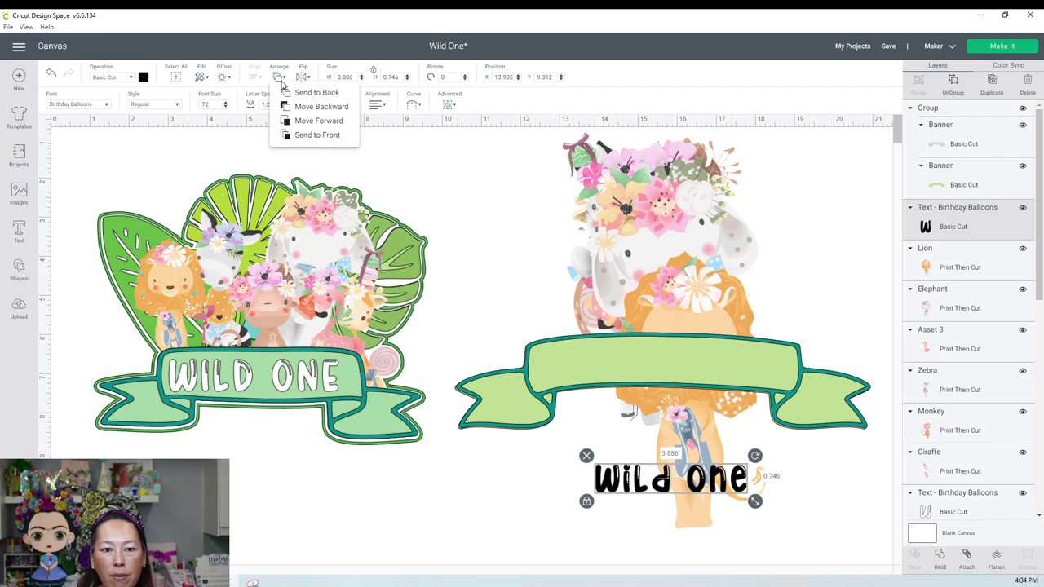
click(308, 134)
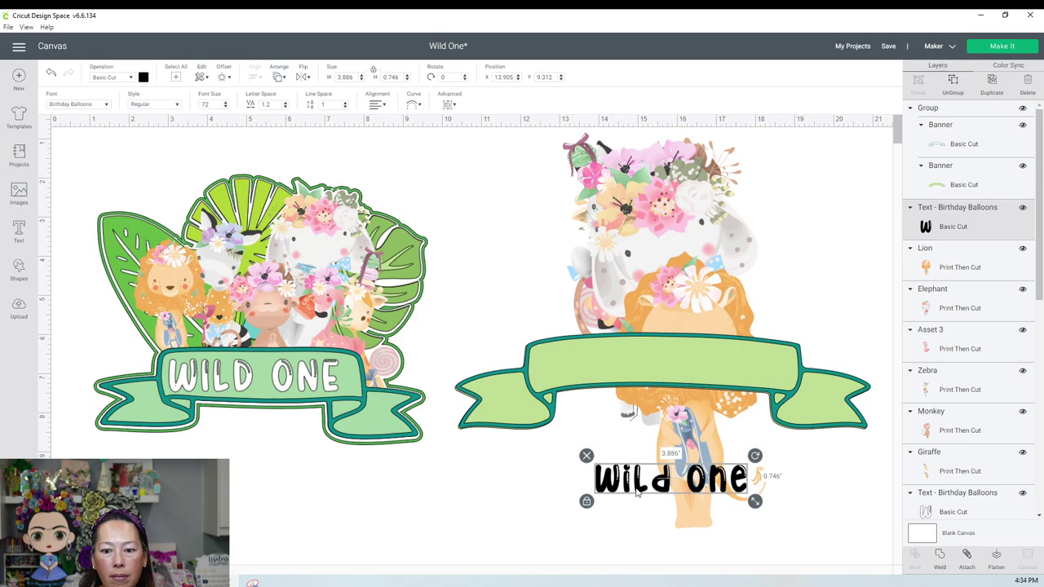
drag(637, 488, 628, 372)
drag(764, 389, 753, 375)
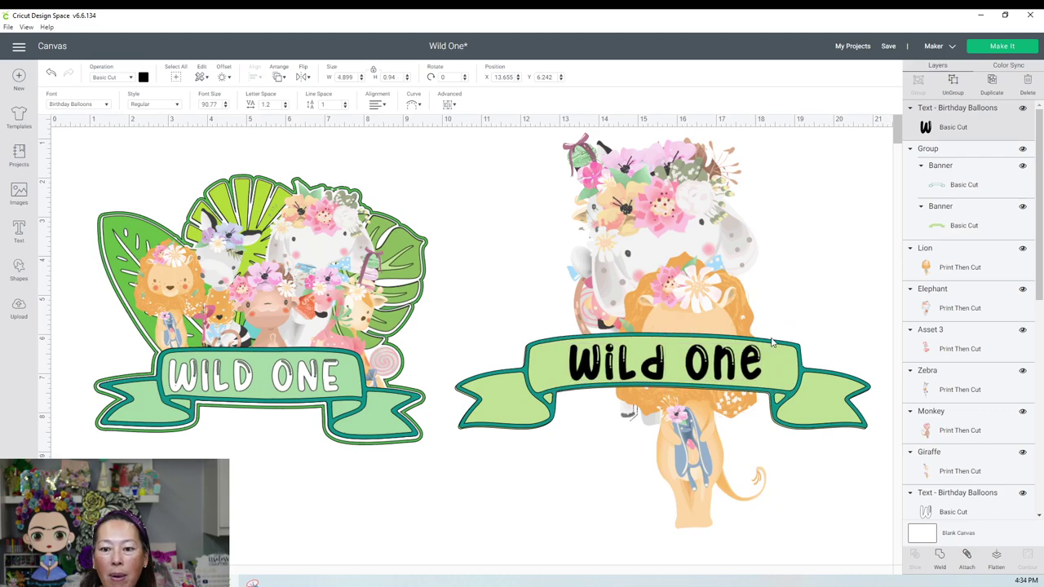
click(772, 343)
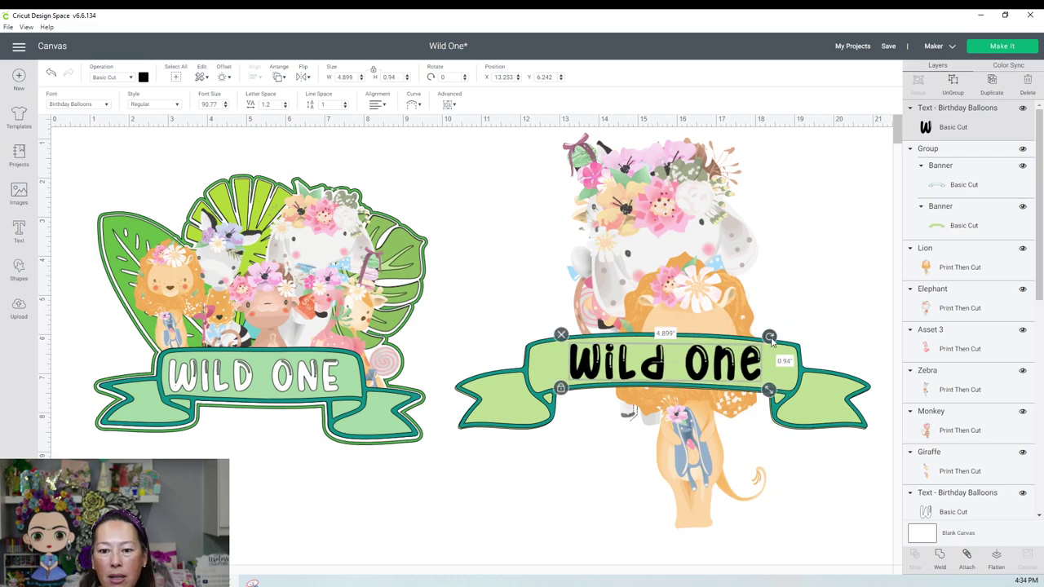
drag(770, 341, 771, 342)
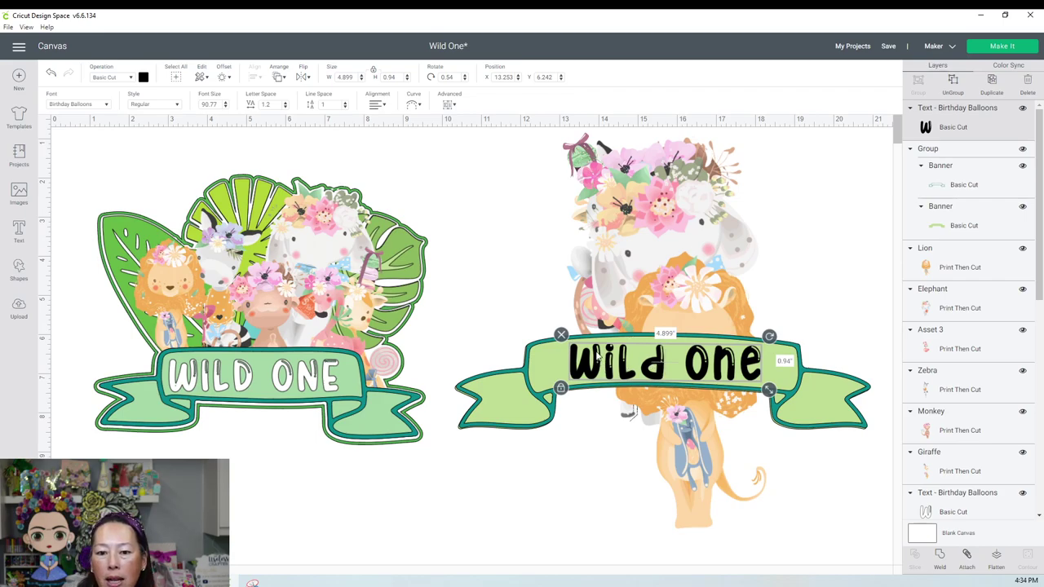
click(562, 389)
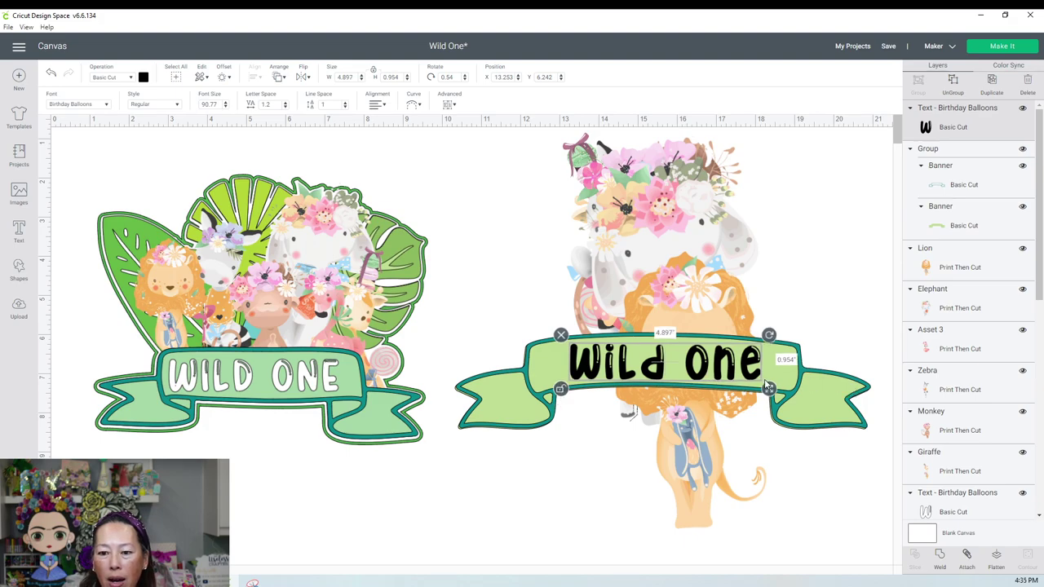
drag(769, 390, 779, 396)
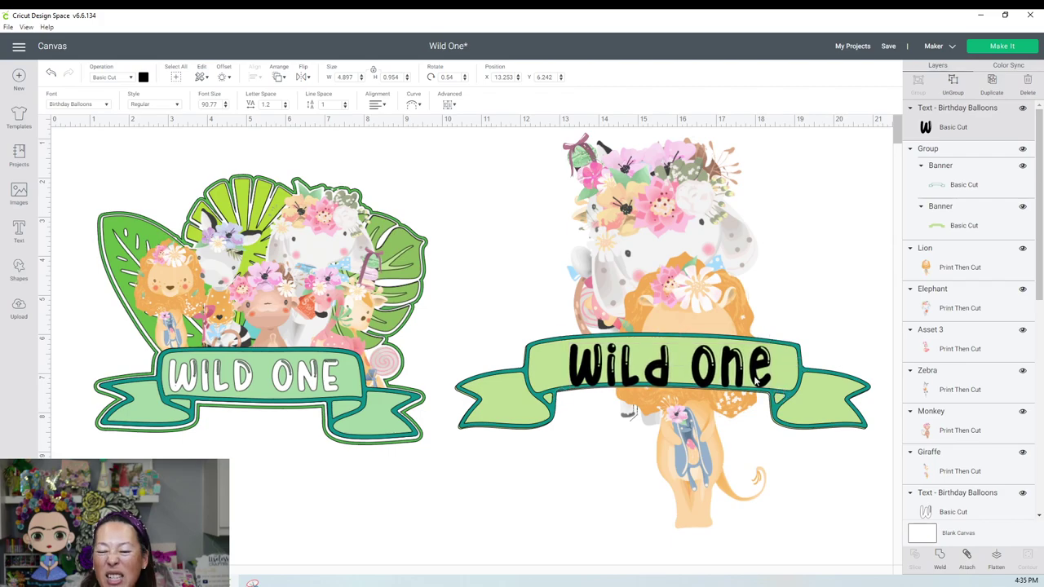
drag(727, 371, 724, 369)
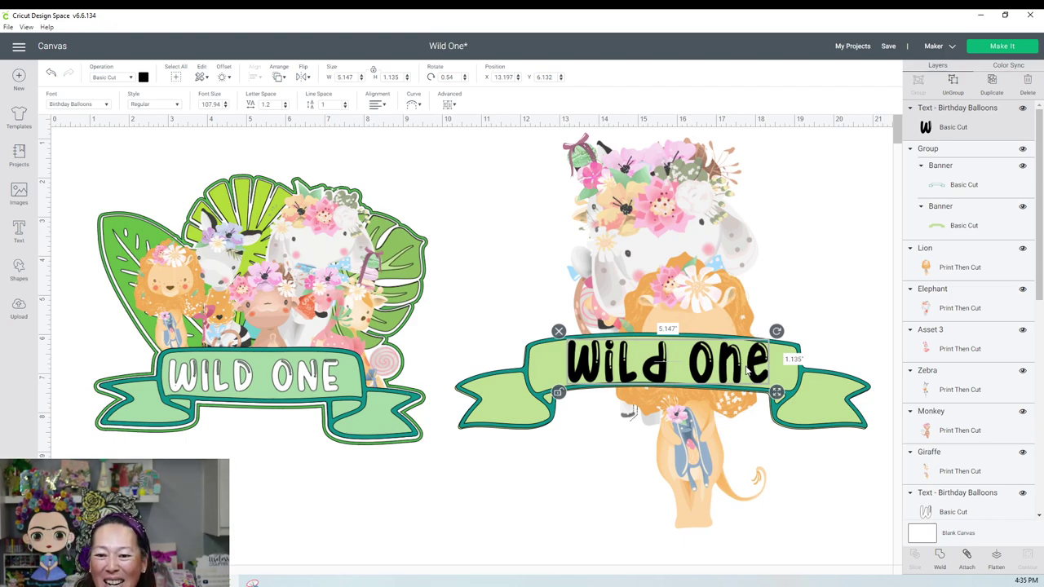
Step: Group the Wild One text with the banner and drop the group below the lion
shift+click(811, 416)
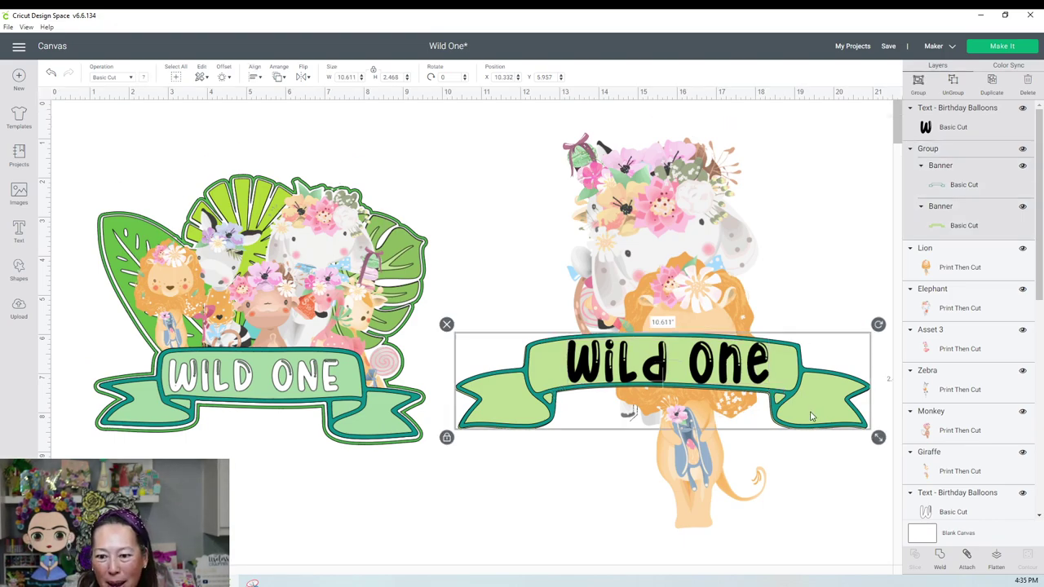
click(919, 82)
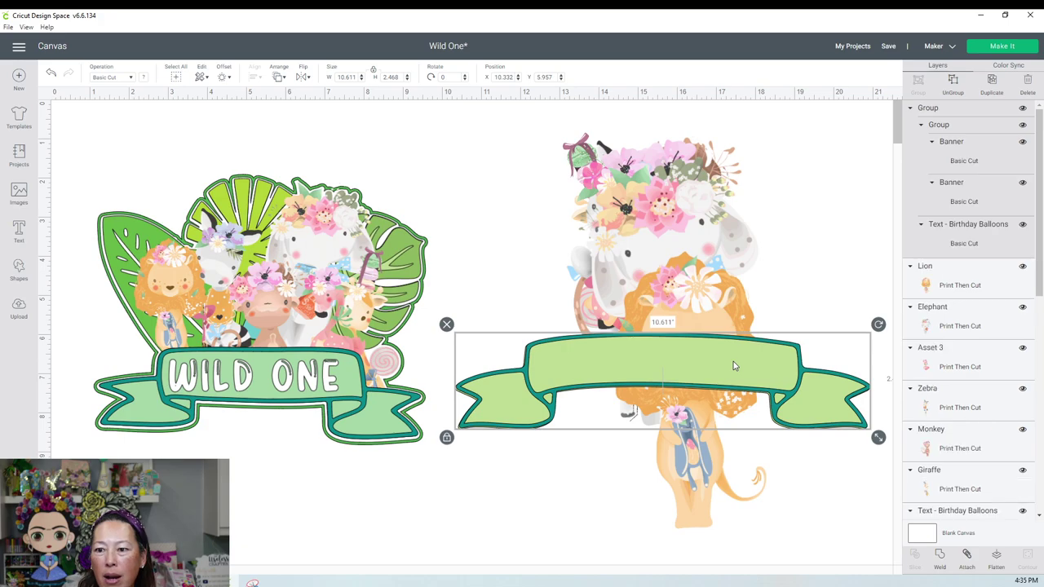
click(956, 237)
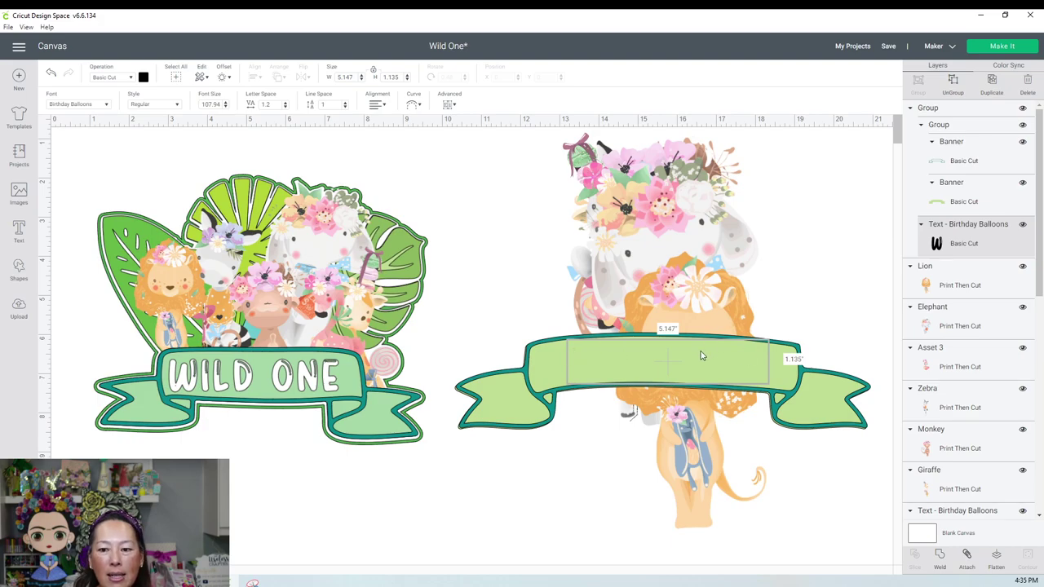
mouse_move(703, 444)
mouse_down()
mouse_move(697, 489)
mouse_move(685, 422)
mouse_move(688, 432)
mouse_up()
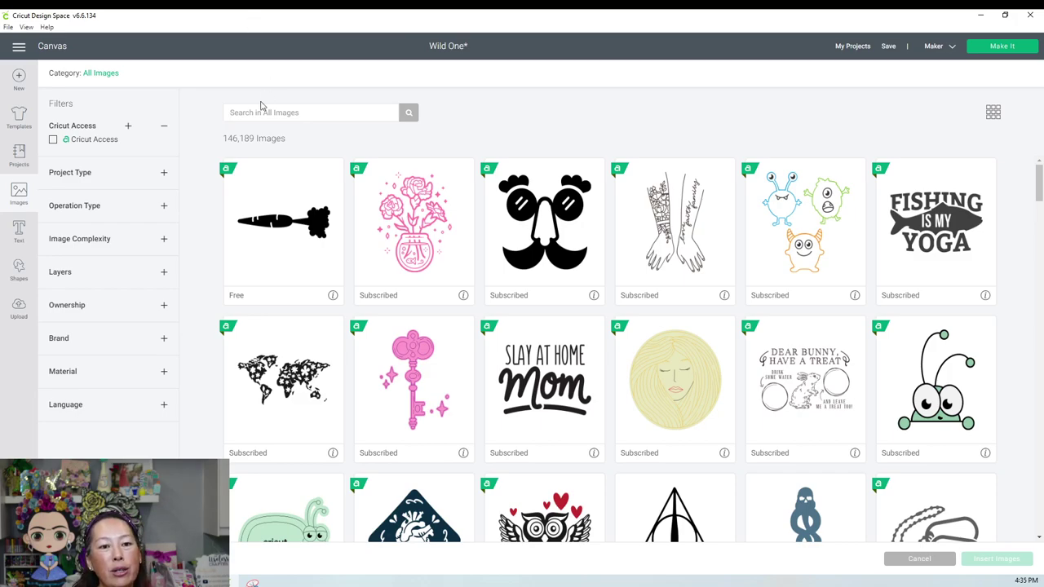
Step: Search the image library for 'monstera' and insert the light green Monstera Leaves image
click(260, 109)
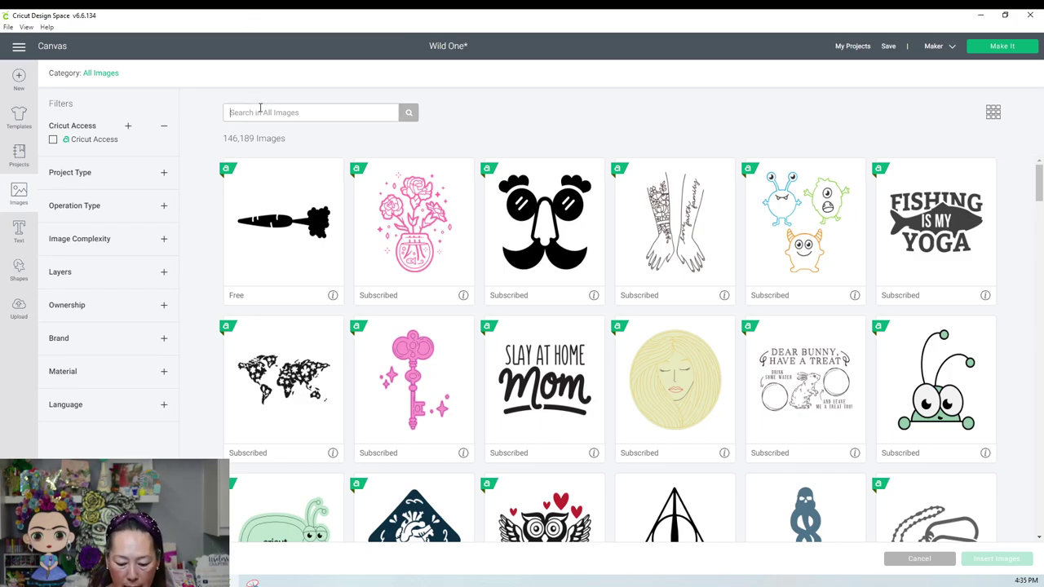
text(mon)
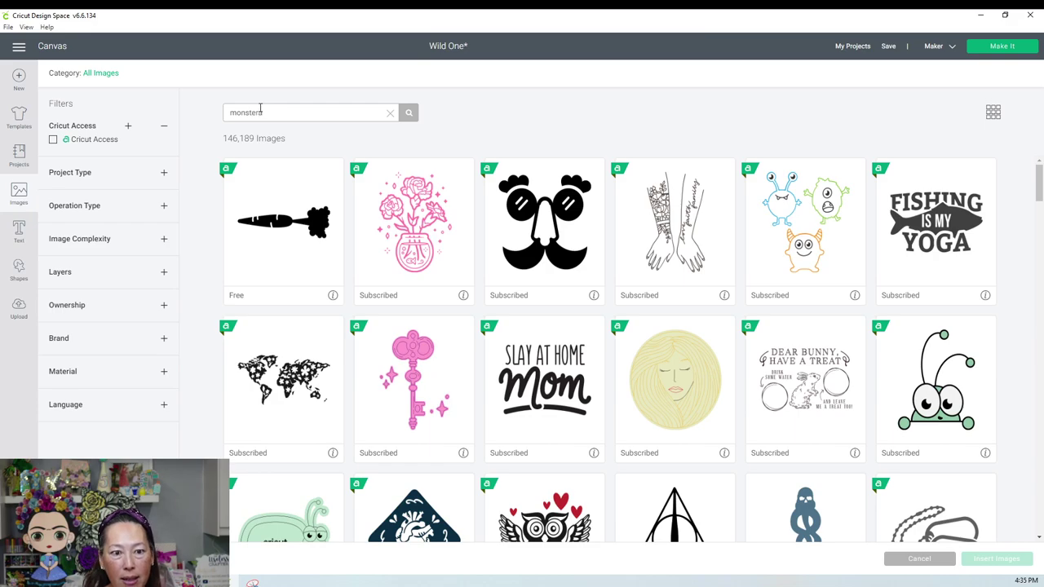
text(stera)
key(Return)
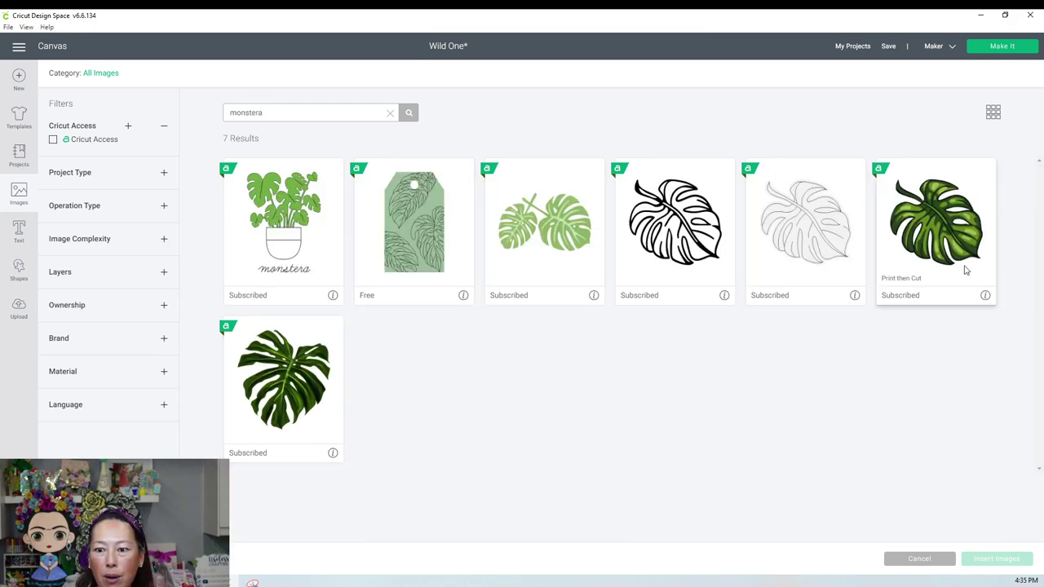
click(547, 248)
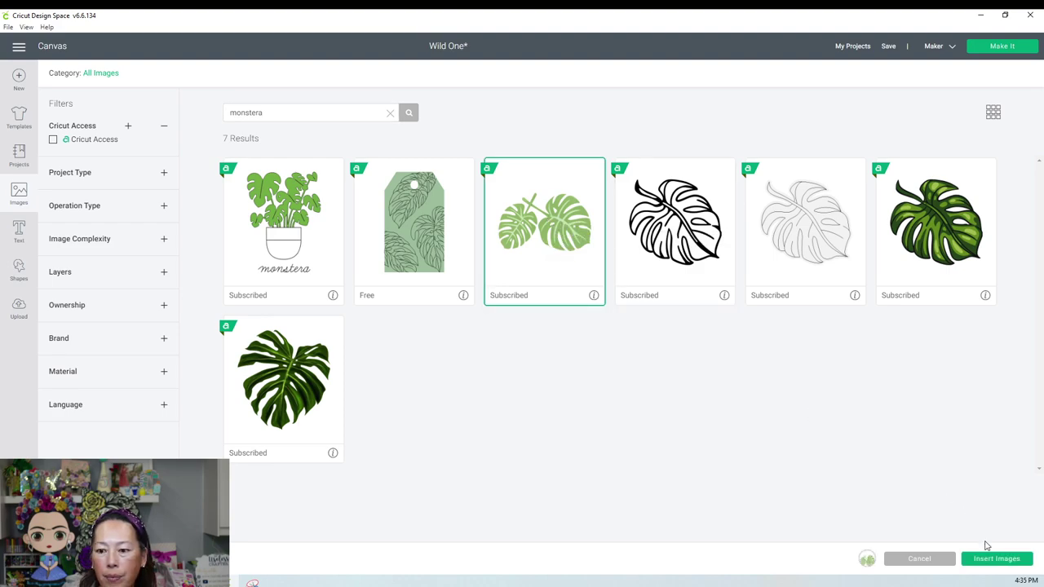
click(982, 561)
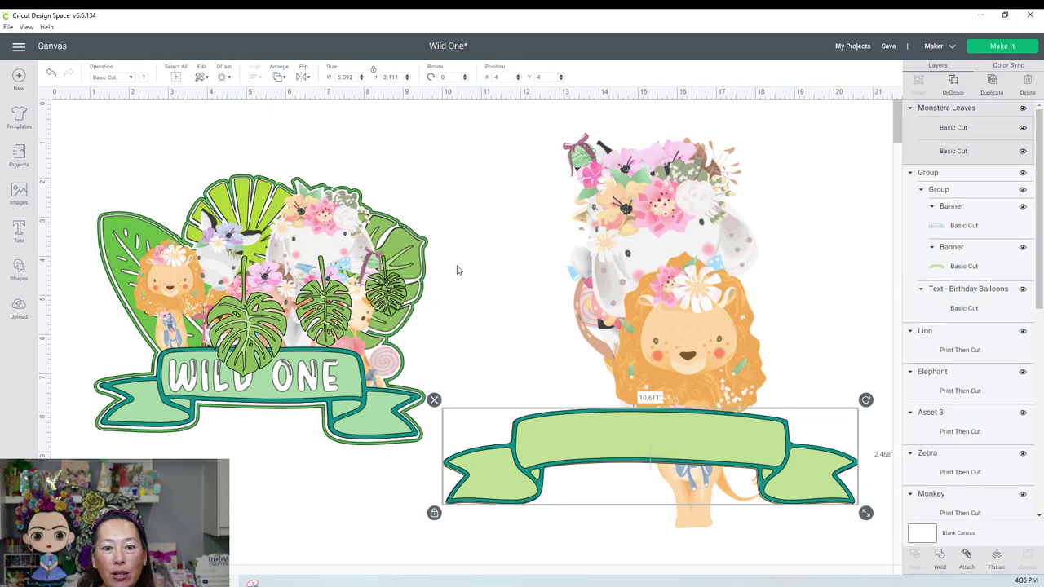
Step: Move the monstera leaves beside the left topper and delete the extra leaf layers, keeping one large leaf
drag(329, 337, 506, 231)
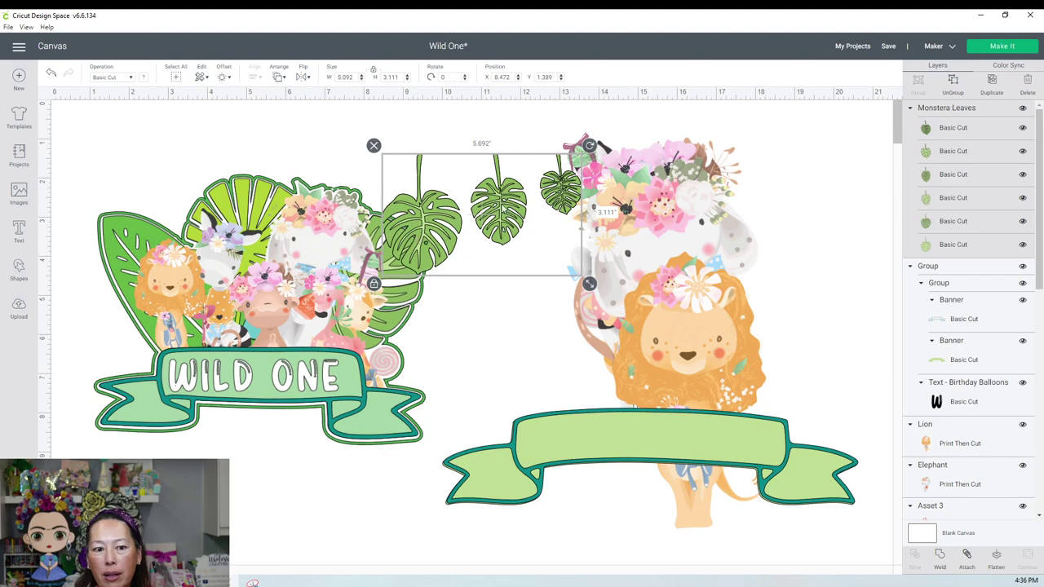
click(942, 131)
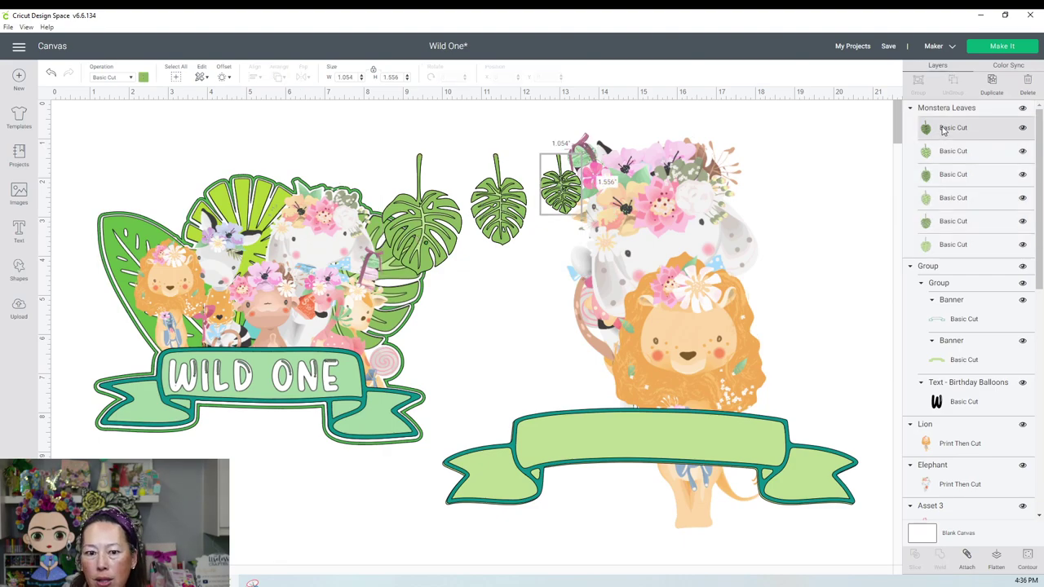
key(Delete)
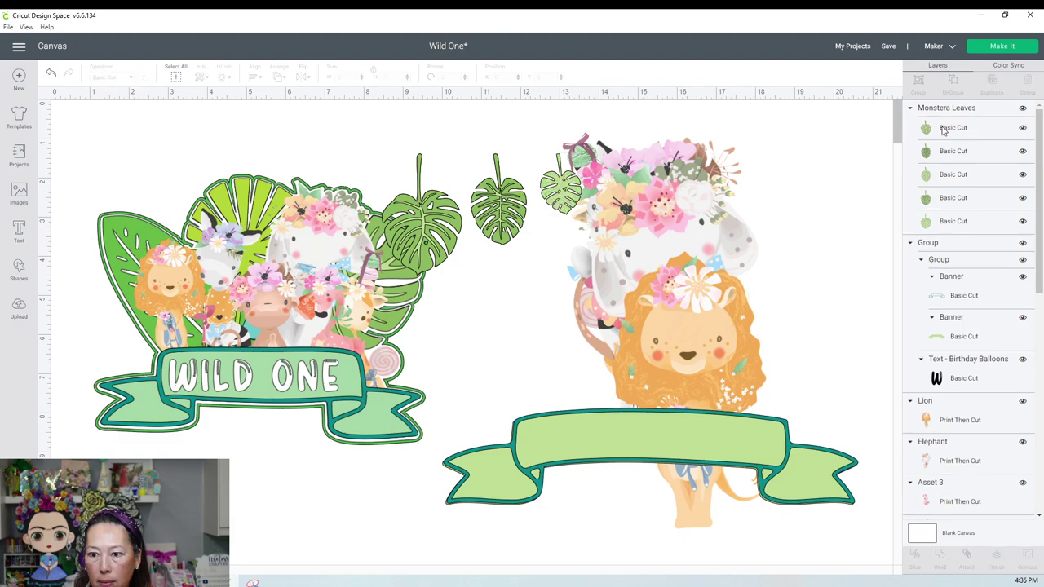
click(943, 130)
key(Delete)
click(943, 131)
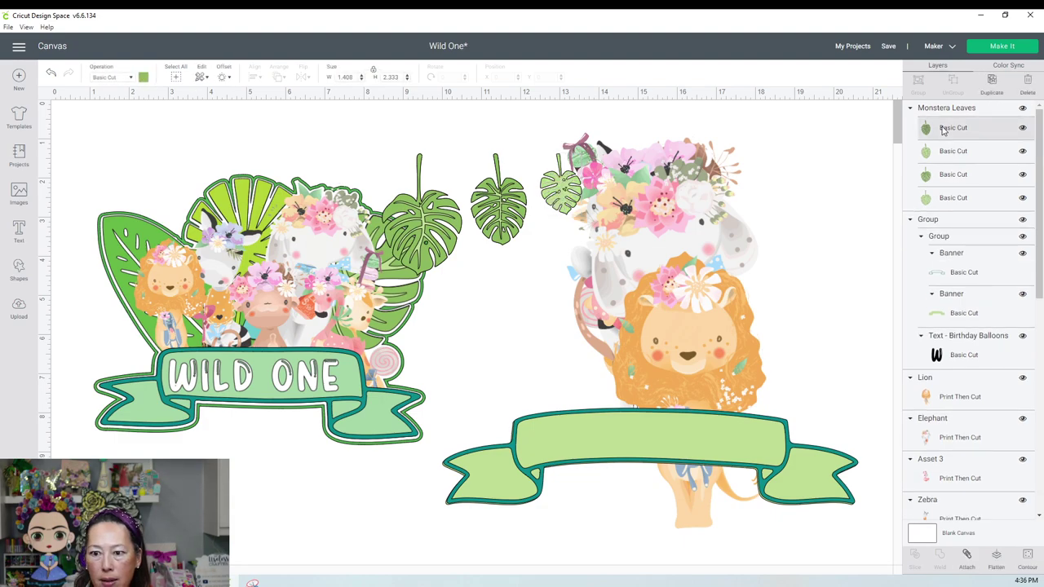
key(Delete)
click(944, 131)
key(Delete)
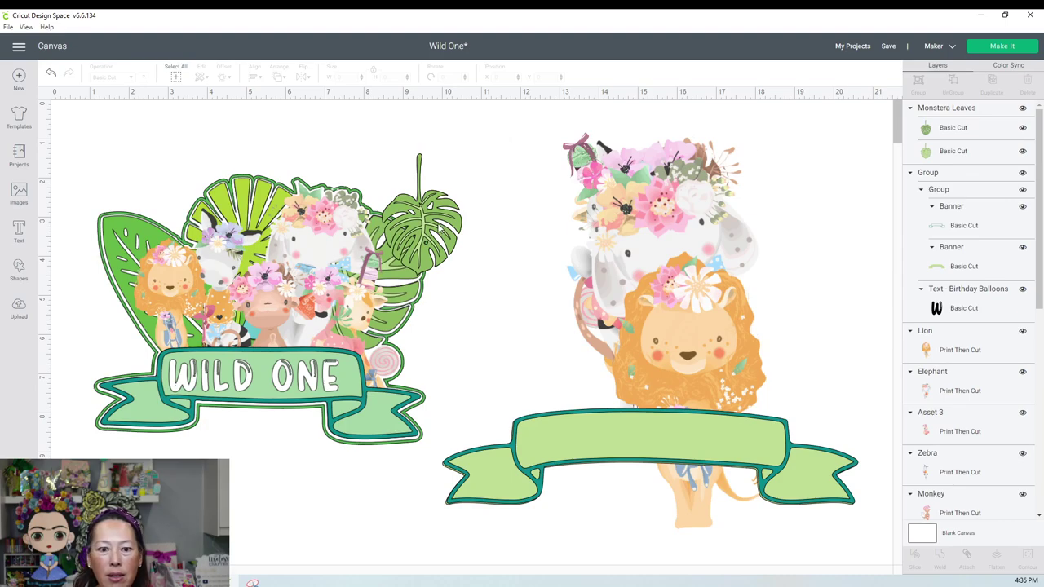
Step: Undo stray edits and move the monstera leaf onto the right-hand lion
click(420, 160)
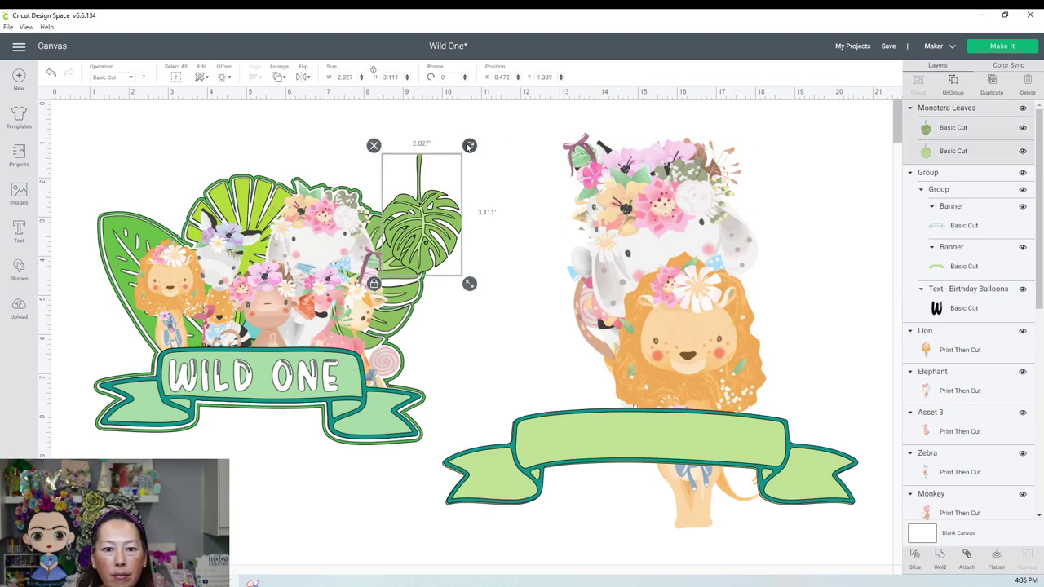
drag(470, 147, 446, 301)
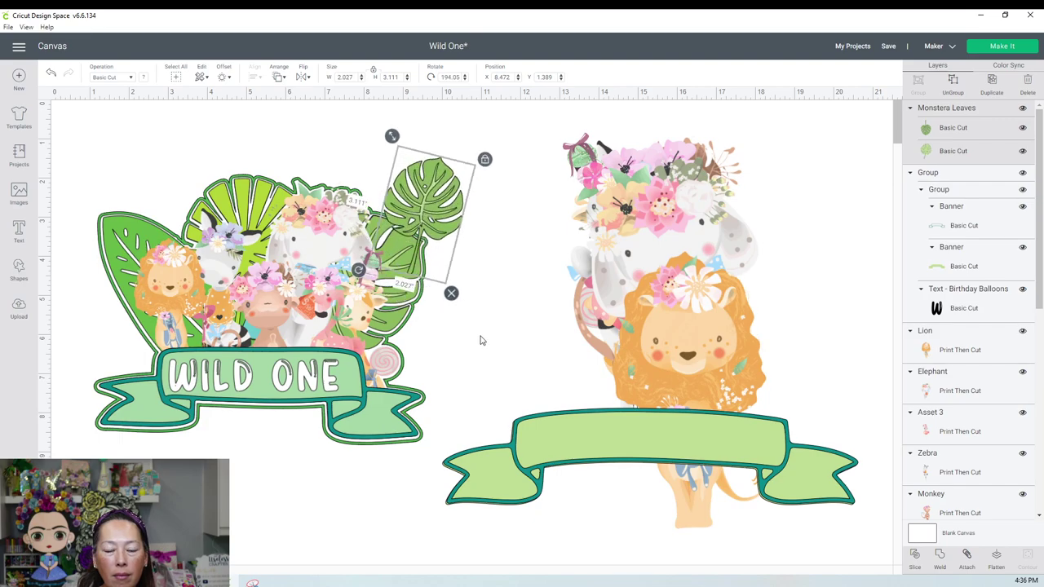
key(ctrl+z)
key(ctrl+z)
key(ctrl+z)
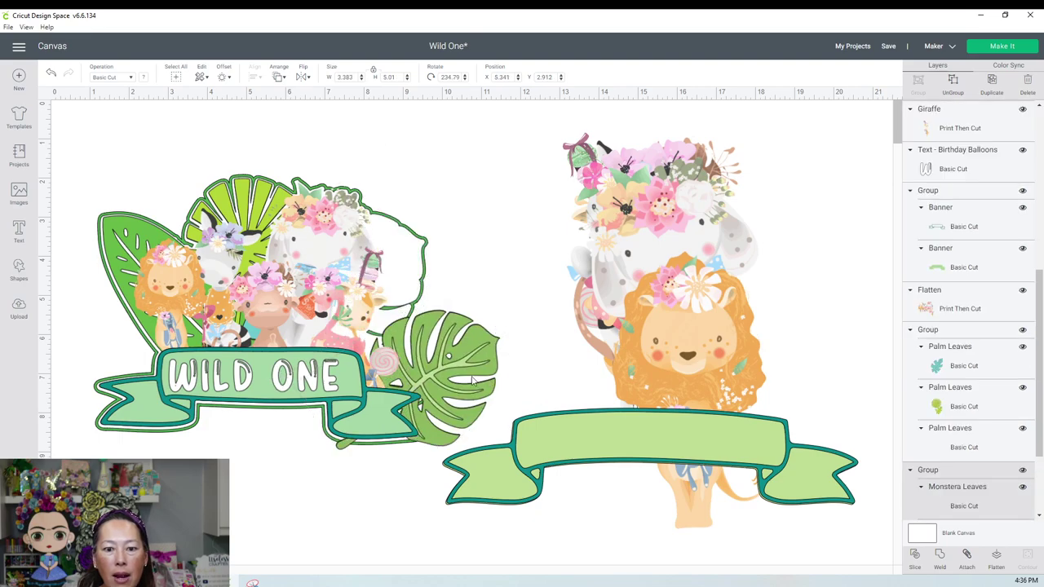
drag(471, 378, 462, 355)
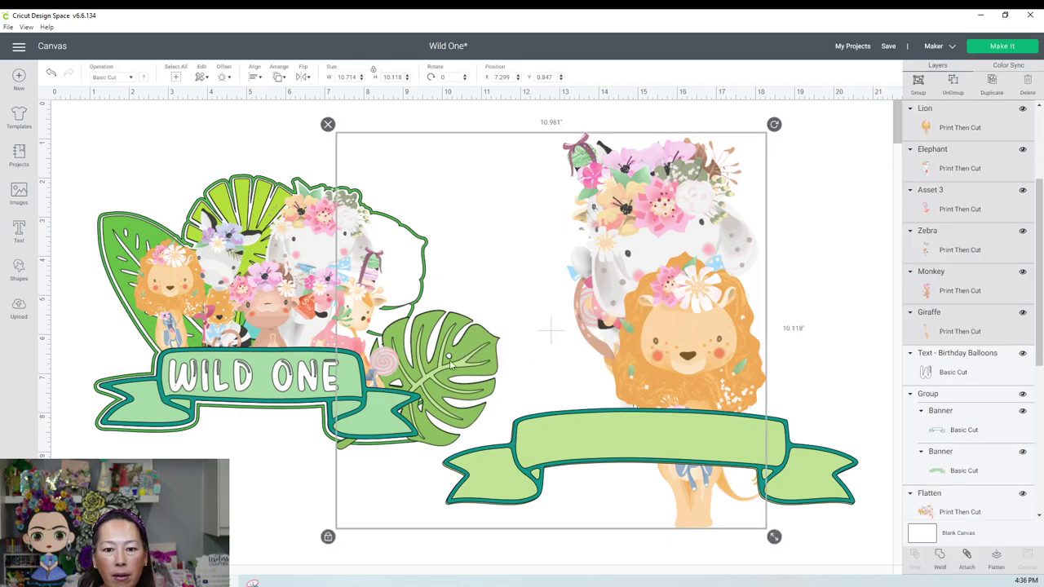
click(50, 77)
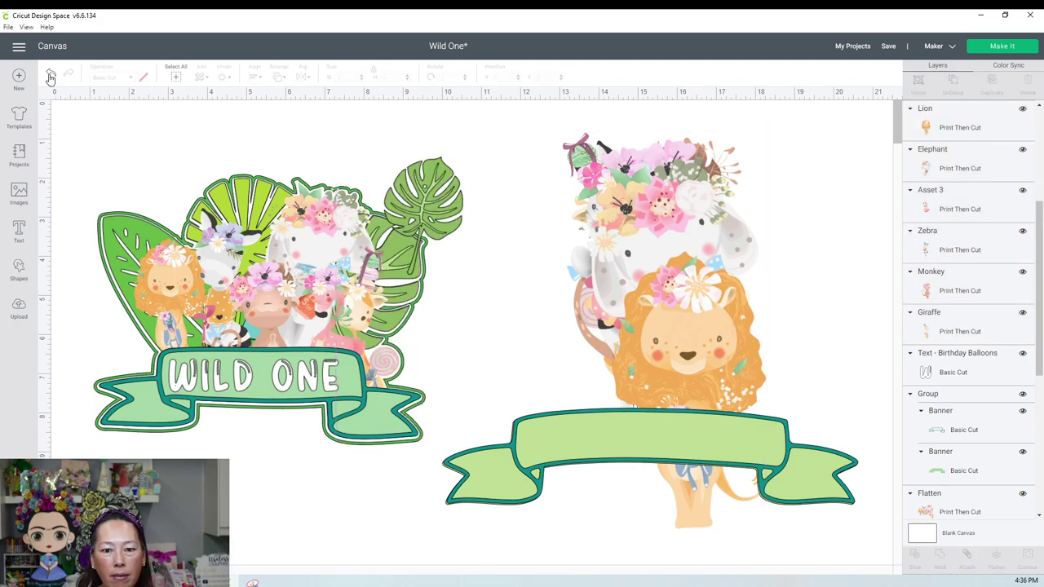
click(425, 188)
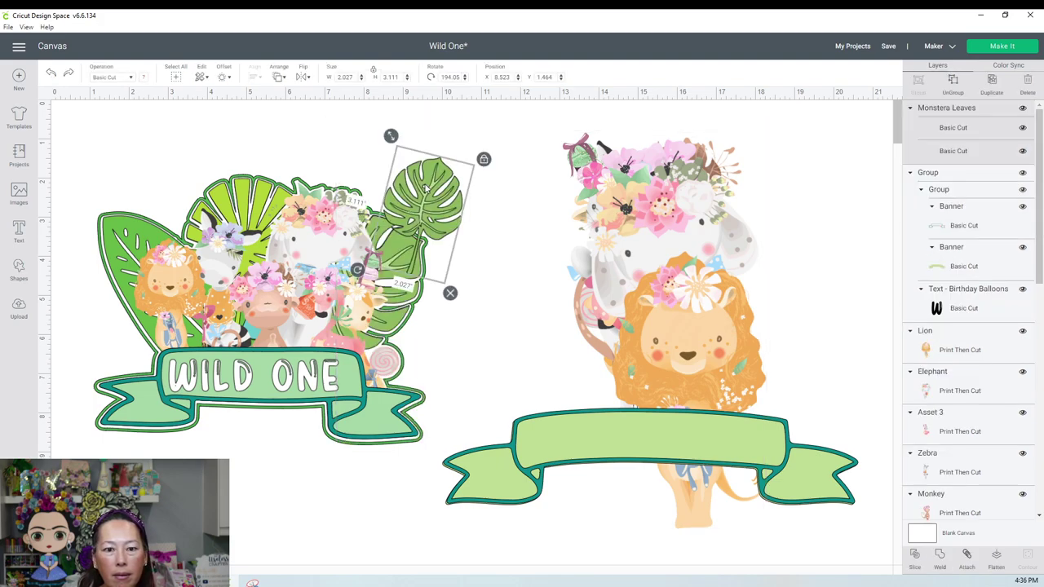
drag(425, 189, 673, 263)
Step: Reverse the accidental lion move, then enlarge the leaf to about 3.5 × 5.4 in and tilt it to 205.91°
click(662, 277)
drag(608, 247, 607, 248)
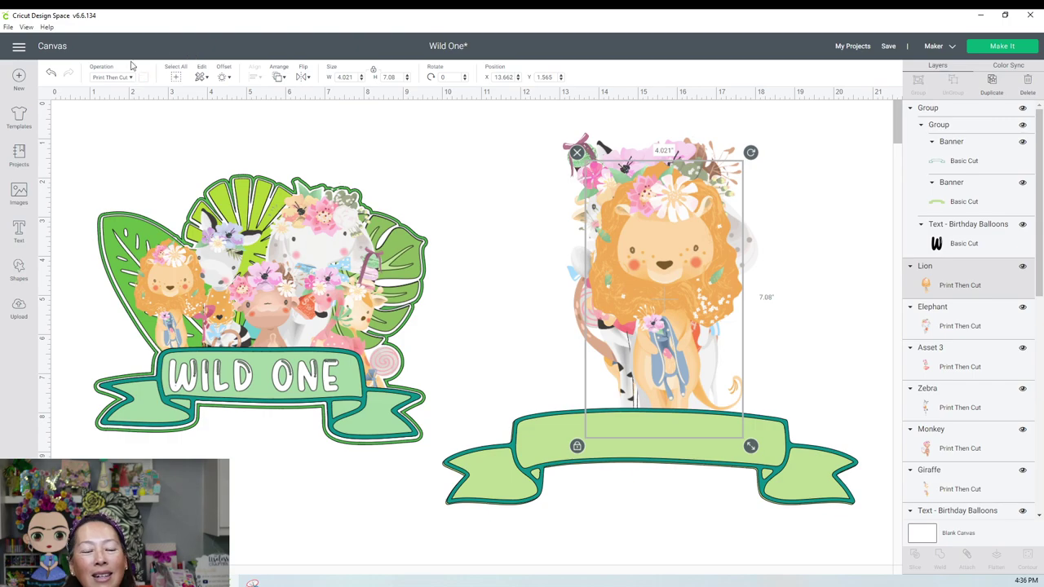
click(53, 74)
click(53, 74)
click(52, 74)
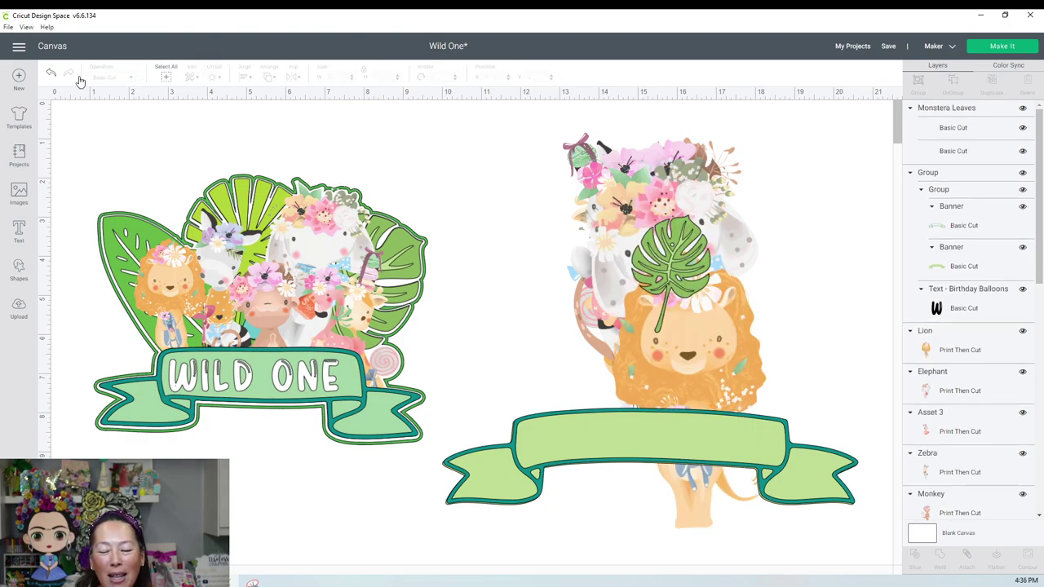
click(666, 258)
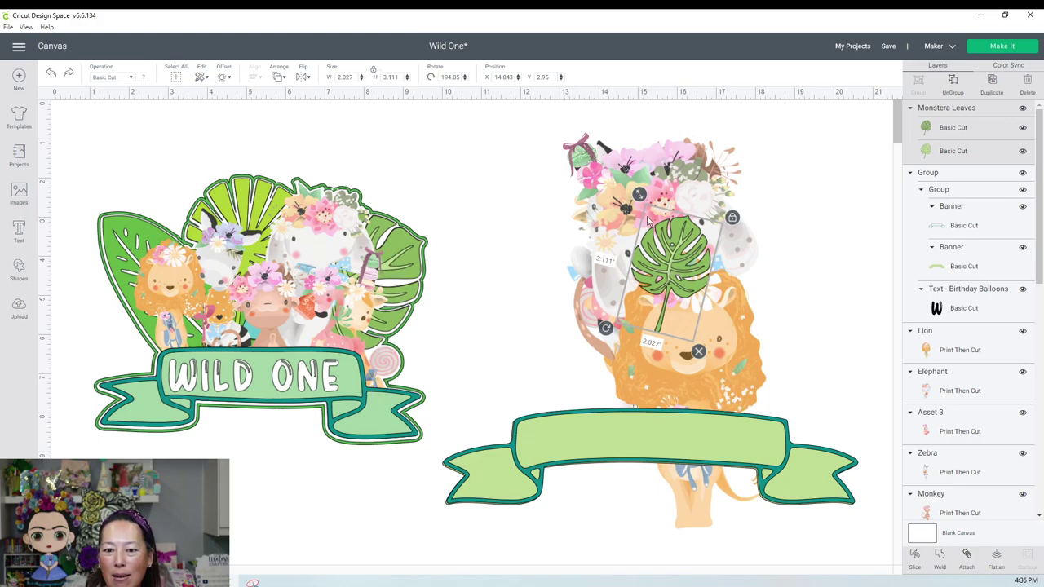
drag(639, 193, 800, 334)
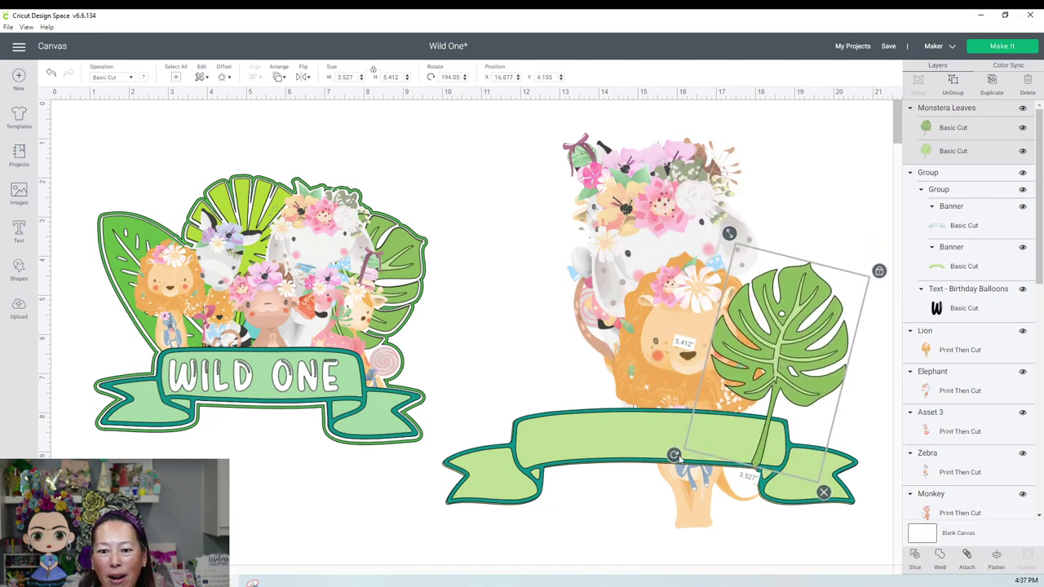
drag(667, 457, 644, 430)
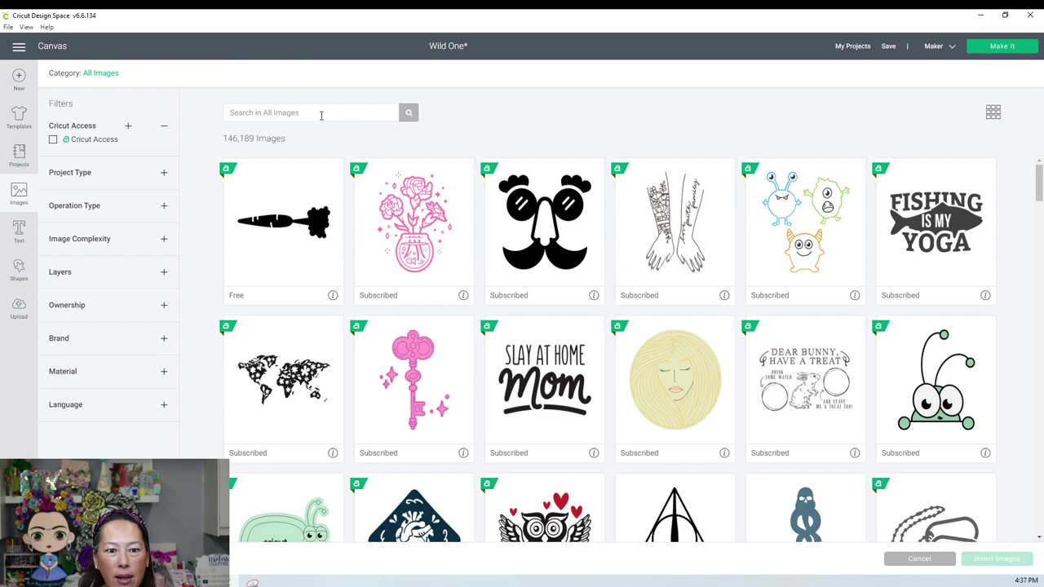
Step: Search images for 'leaves' and select the tropical palm and monstera leaf tile from the results
click(321, 115)
text(leaves)
key(Return)
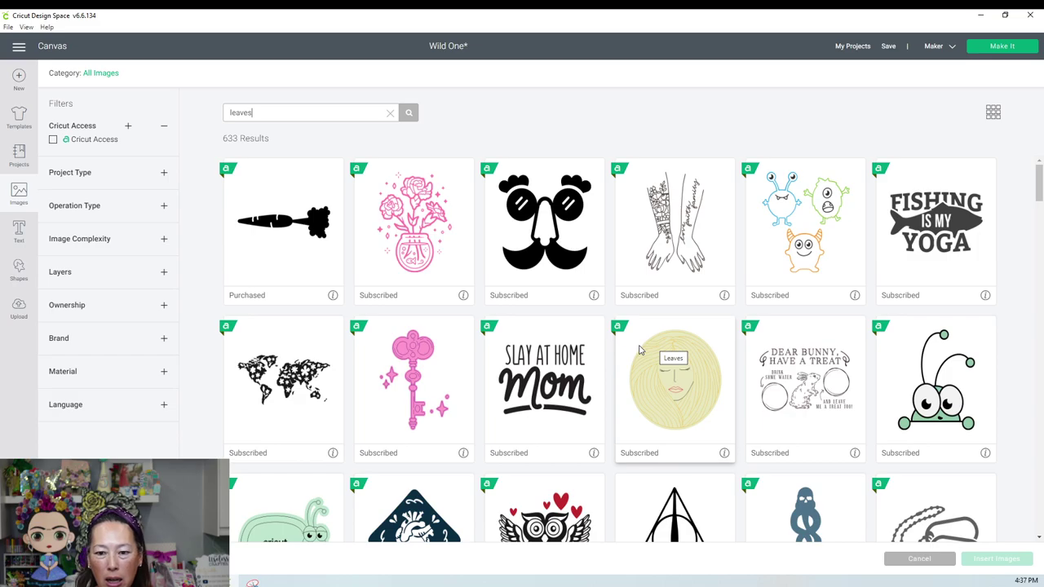
scroll(641, 350, down, 5)
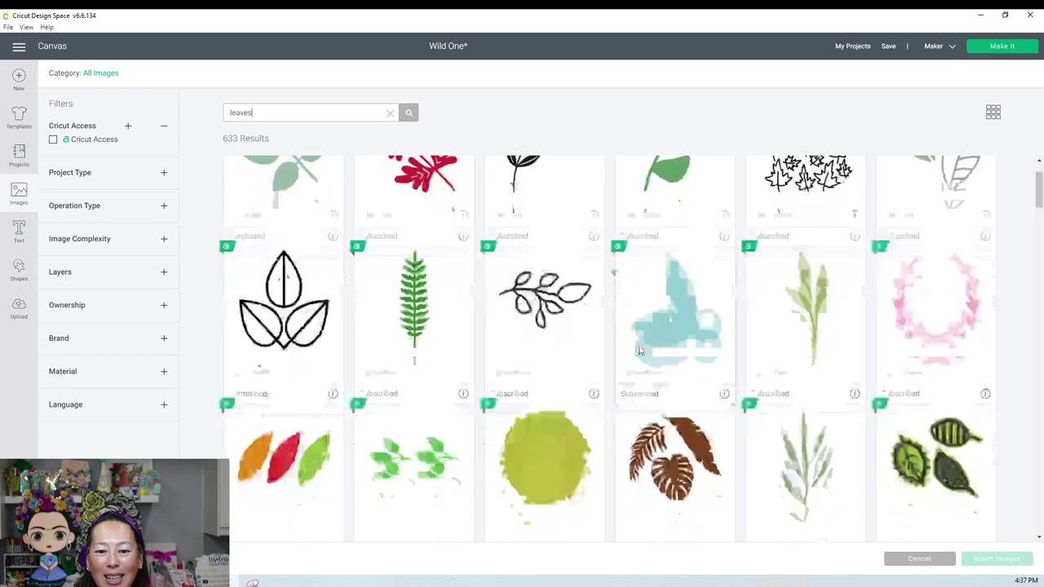
scroll(641, 350, down, 6)
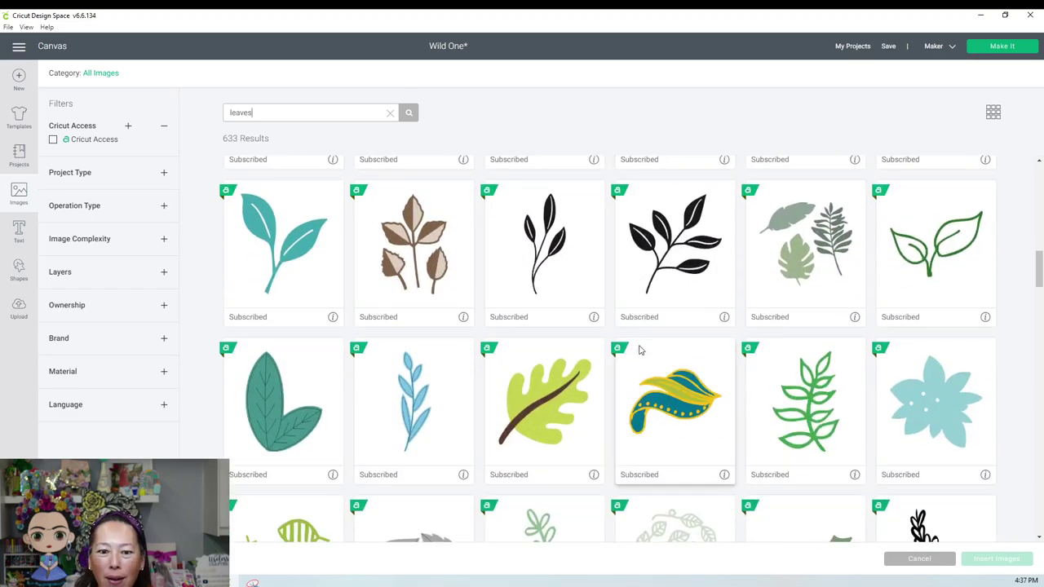
scroll(640, 350, down, 4)
scroll(640, 350, down, 5)
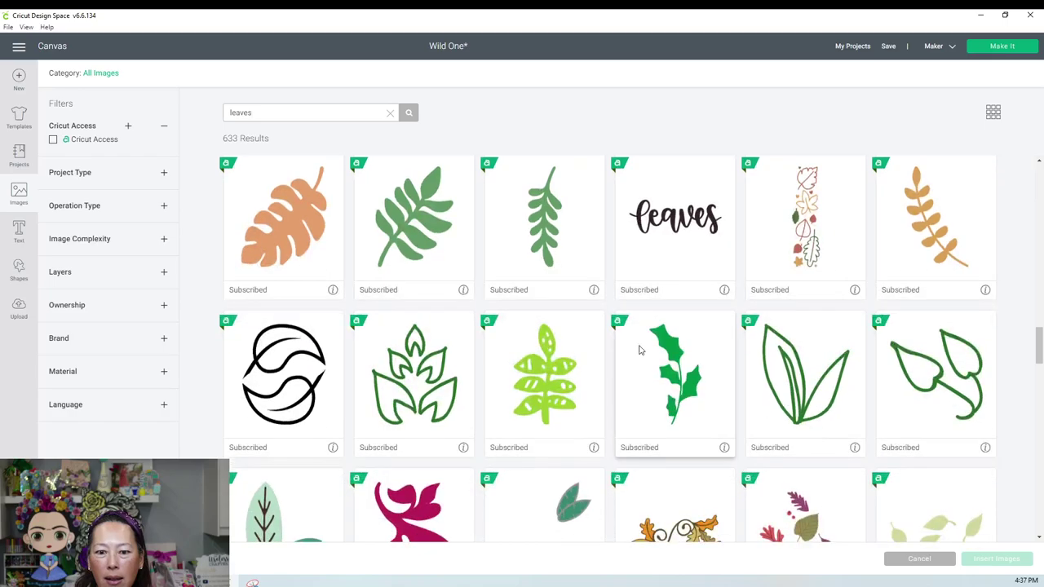
scroll(640, 346, down, 3)
scroll(640, 350, down, 5)
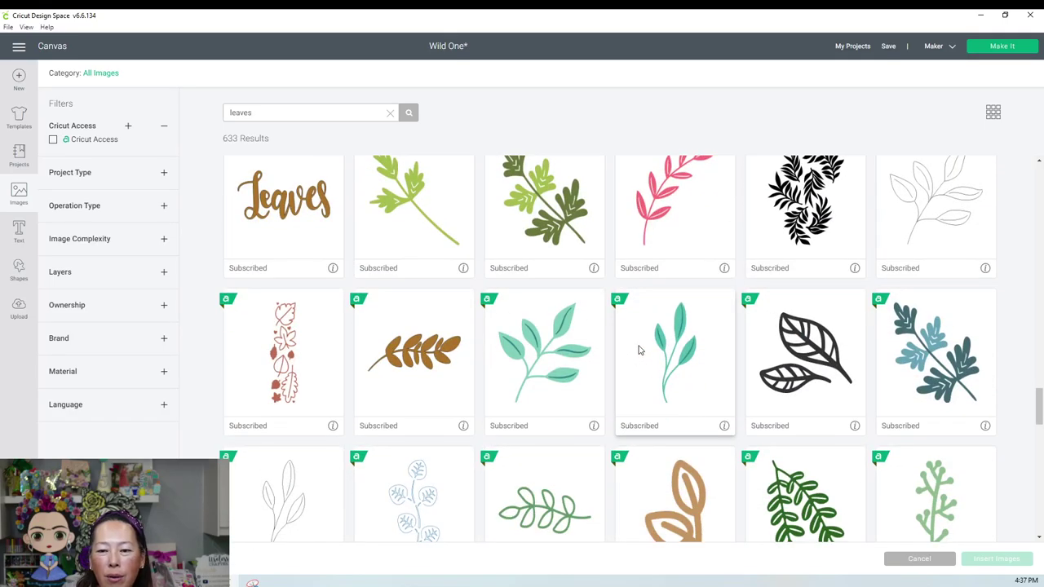
scroll(640, 350, down, 3)
scroll(640, 350, down, 3)
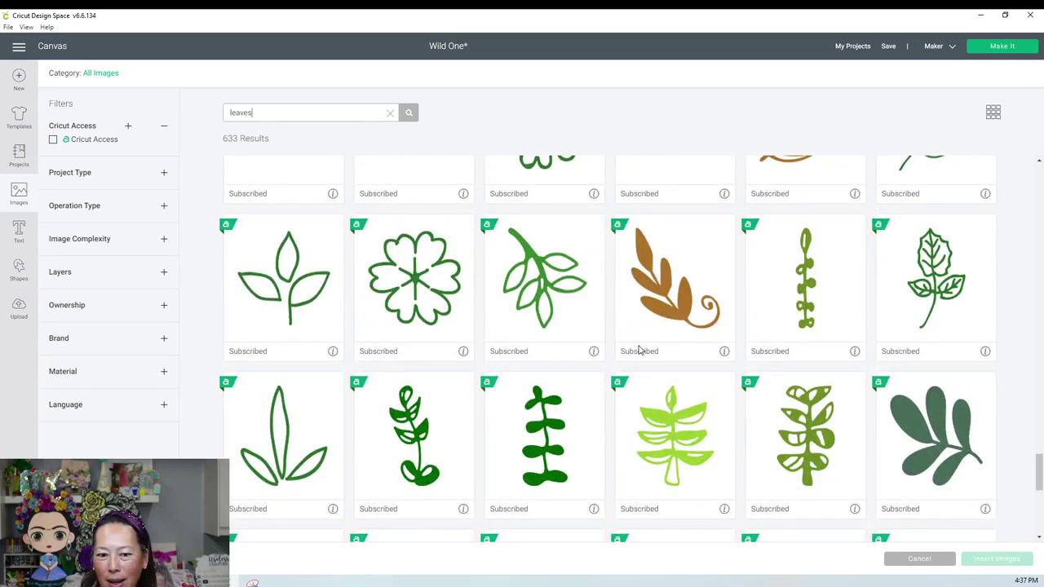
scroll(787, 397, down, 6)
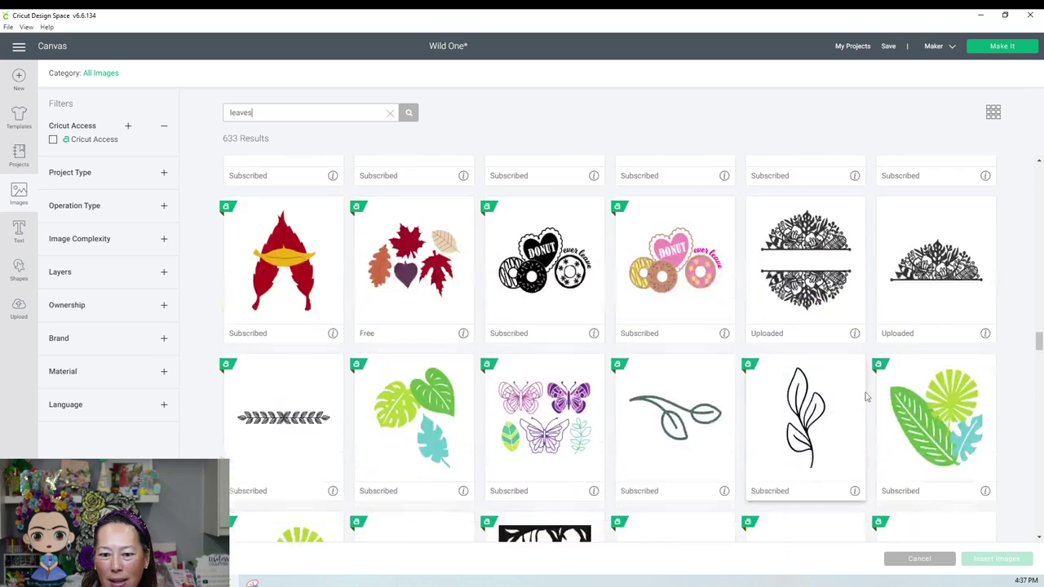
click(936, 412)
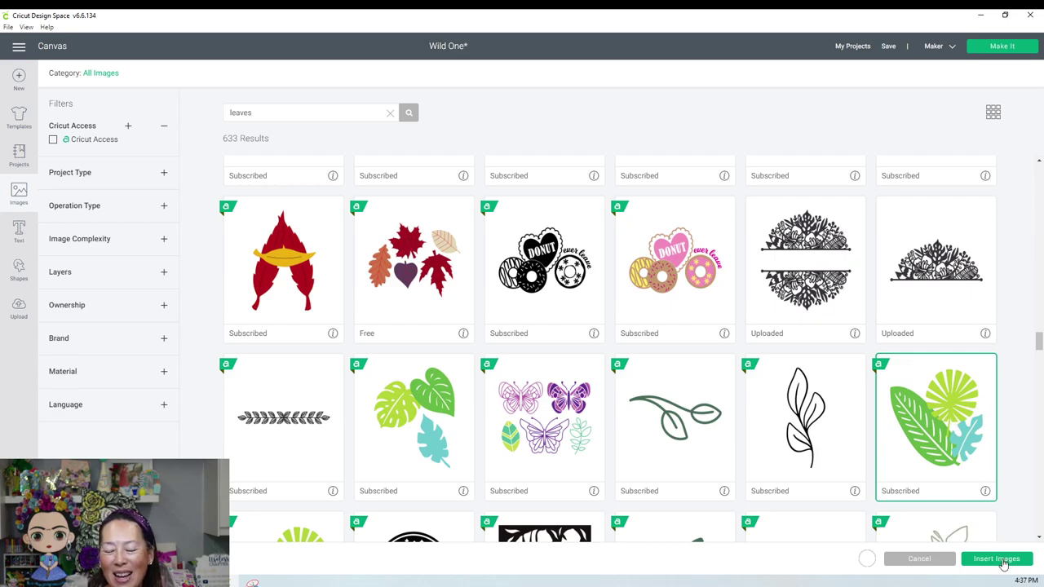
Step: Insert the tropical leaves and enlarge them to about 8 × 7.8 in behind the right-hand animals
click(998, 560)
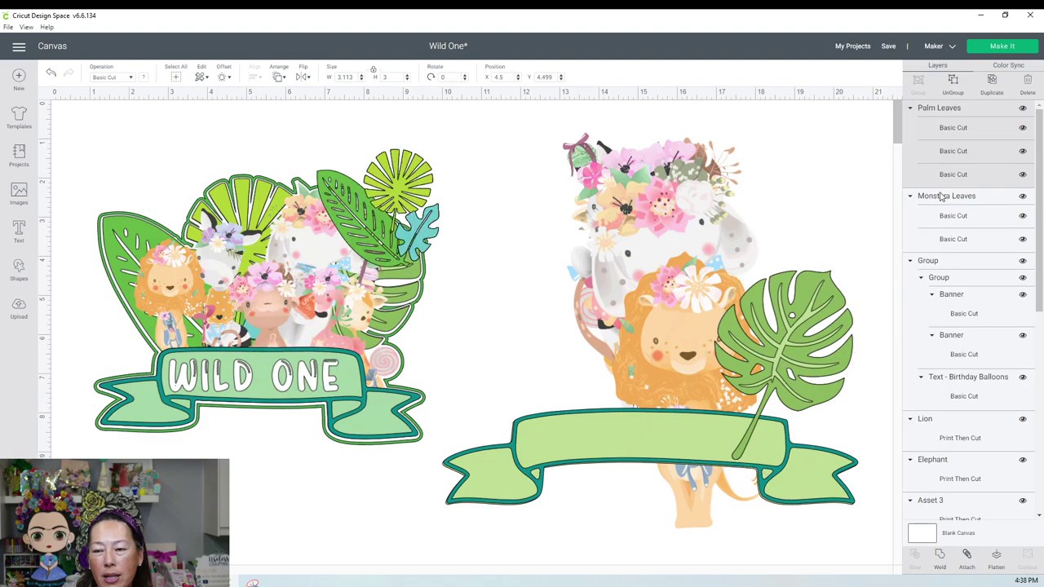
click(942, 196)
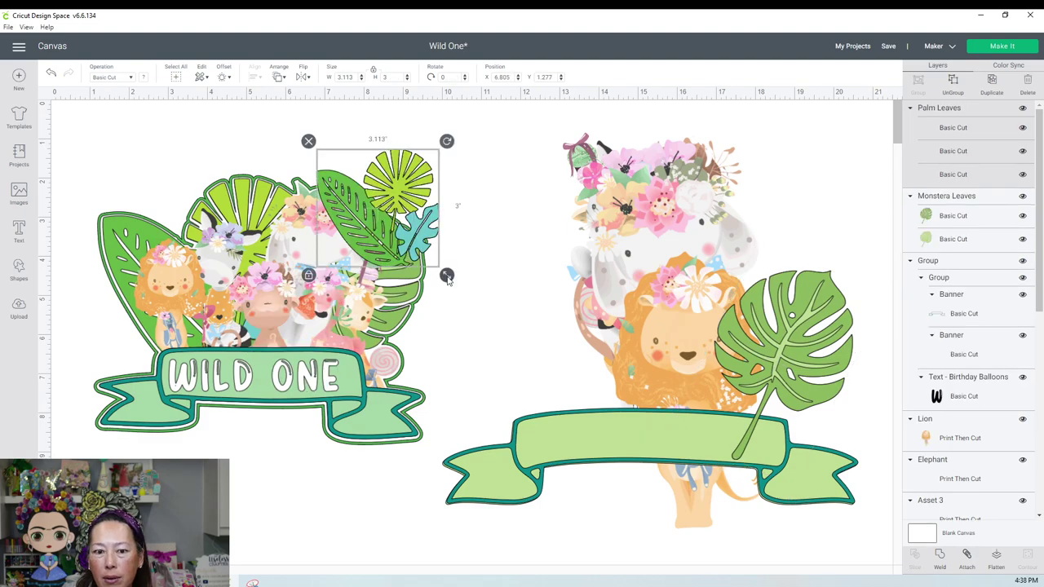
drag(447, 275, 595, 401)
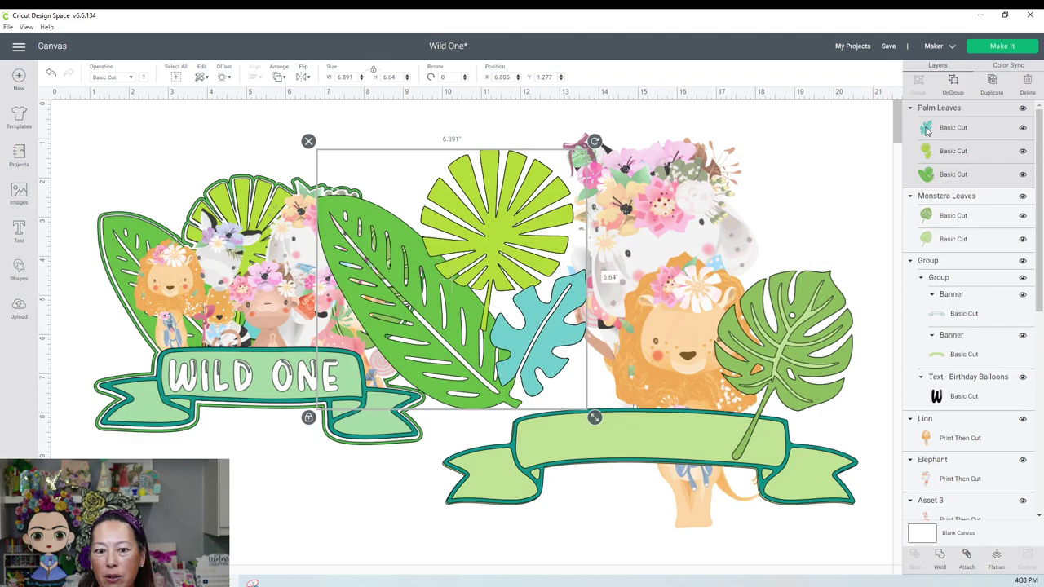
drag(439, 276, 561, 303)
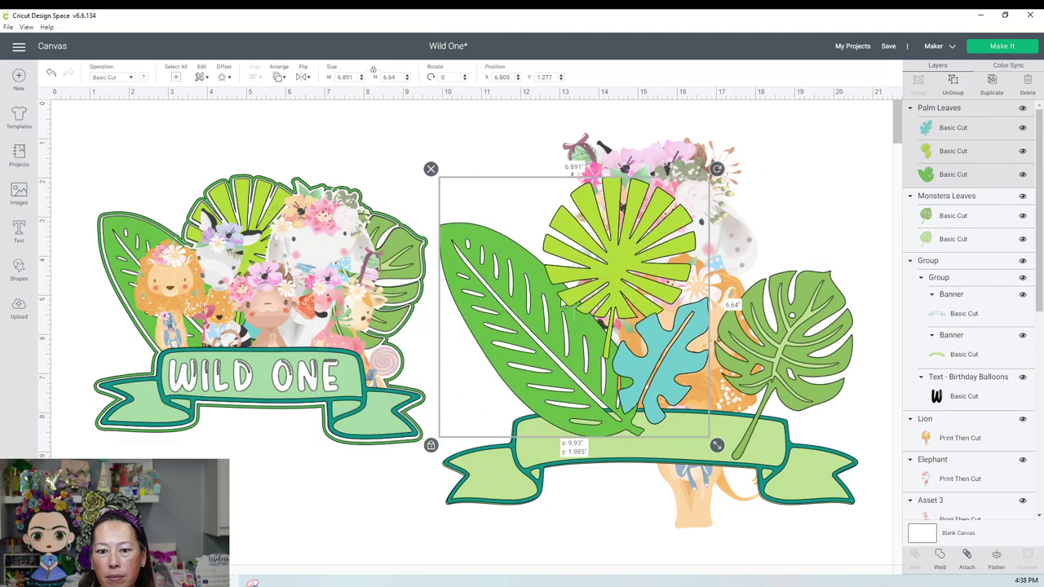
drag(716, 445, 765, 487)
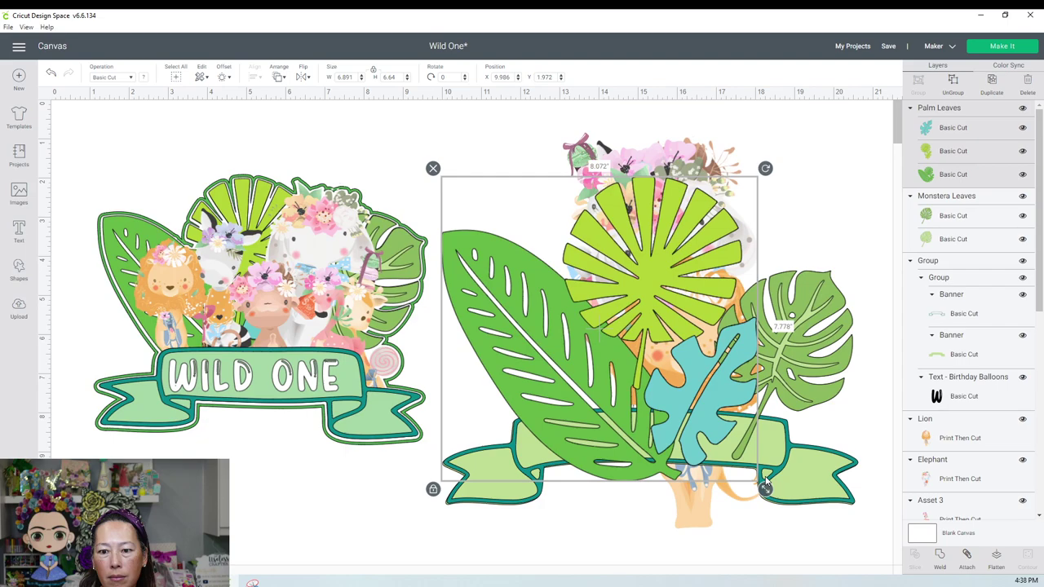
drag(697, 424, 673, 380)
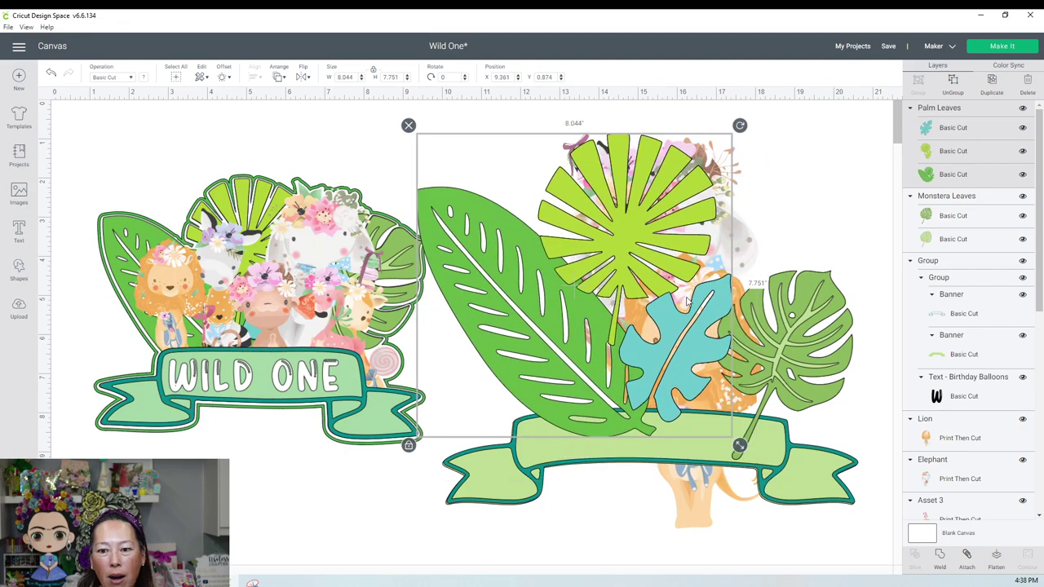
Step: Tilt the monstera leaves and recentre the banner beneath the leaves
click(806, 313)
drag(757, 228, 747, 152)
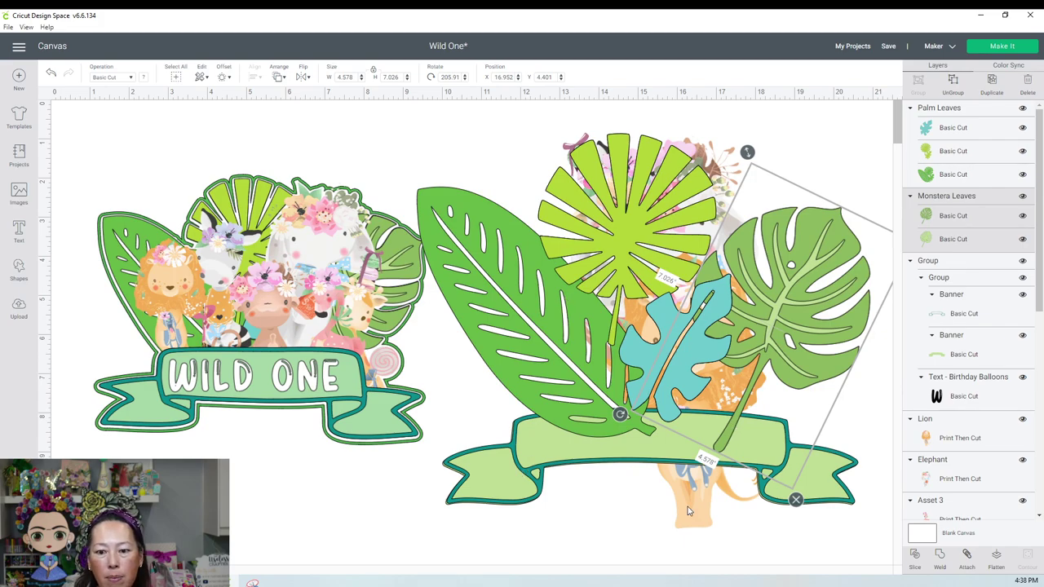
drag(688, 507, 625, 541)
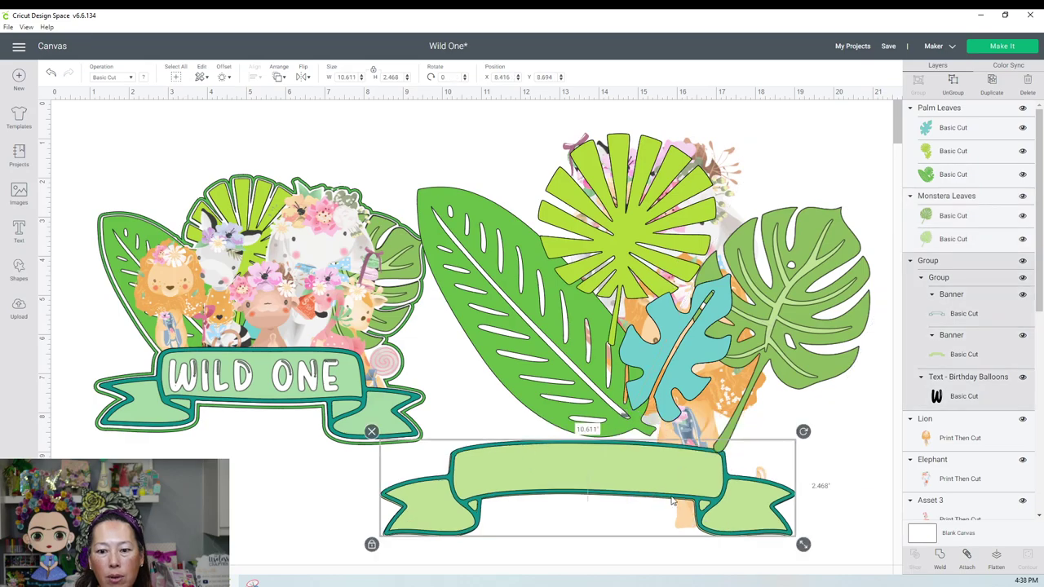
drag(673, 502, 756, 485)
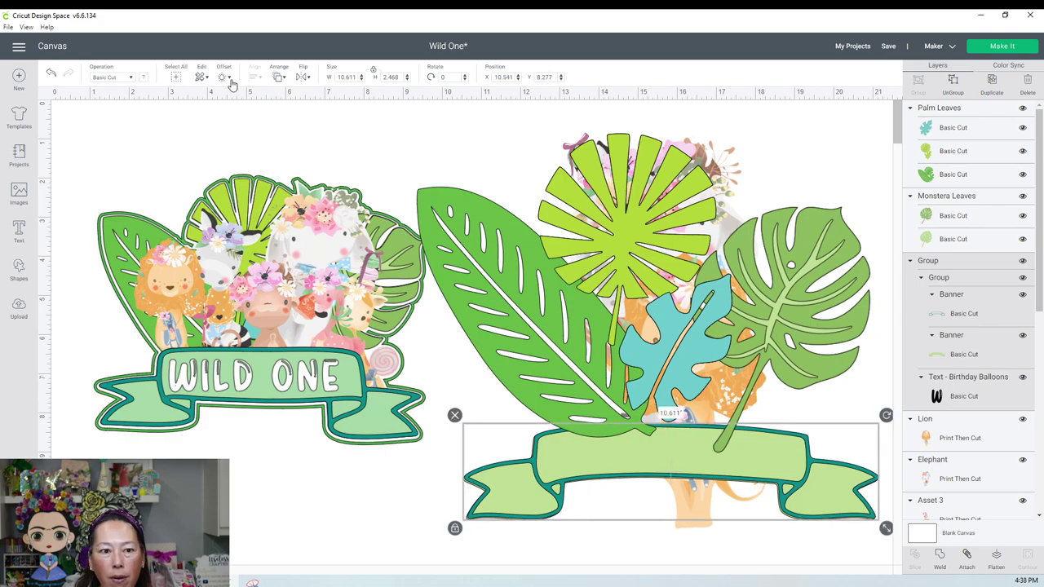
Step: Bring the banner and the lion in front of the leaves, placing the lion on the left
click(282, 77)
click(306, 136)
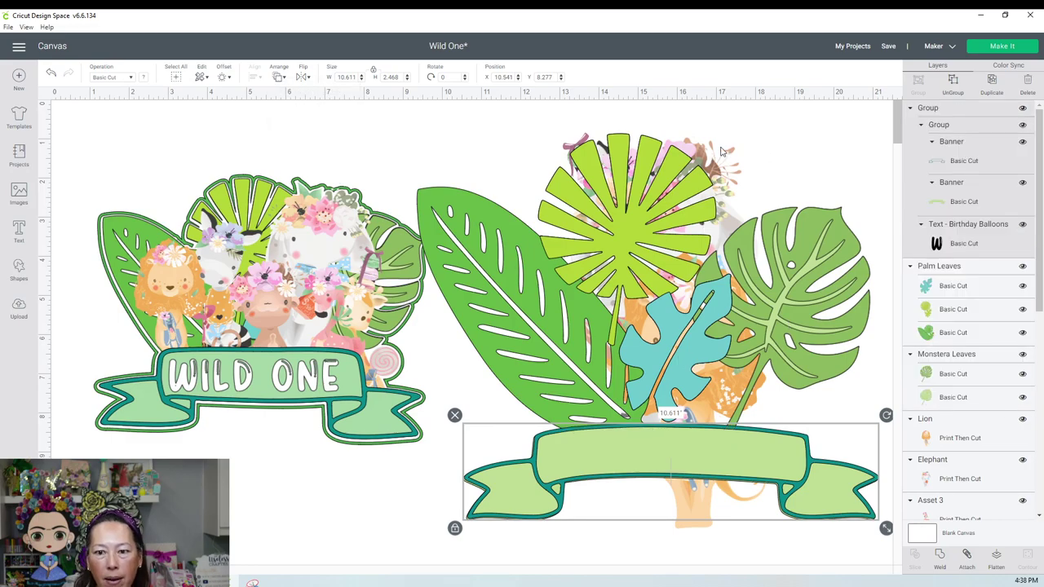
click(969, 426)
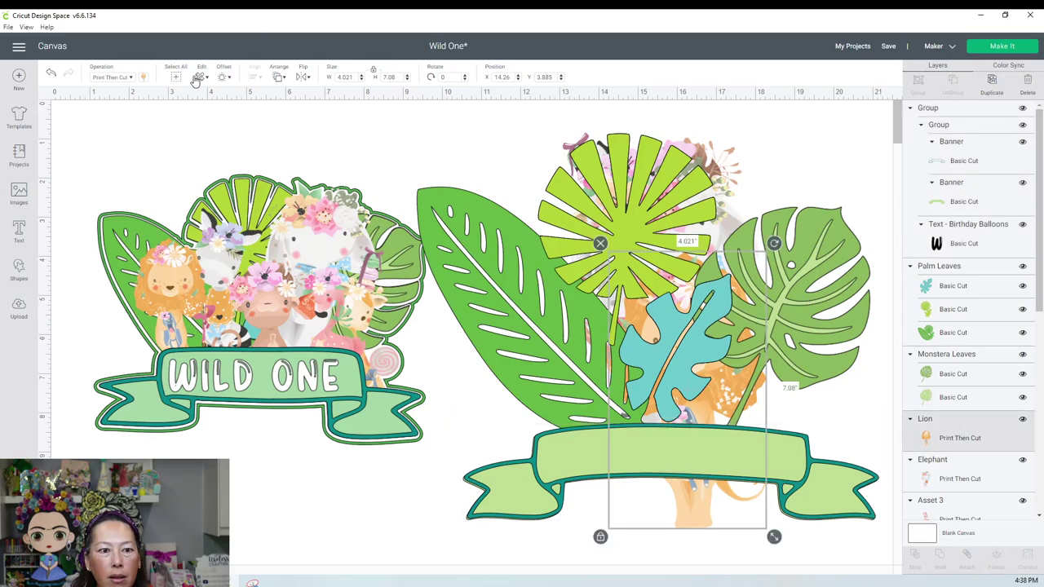
click(279, 77)
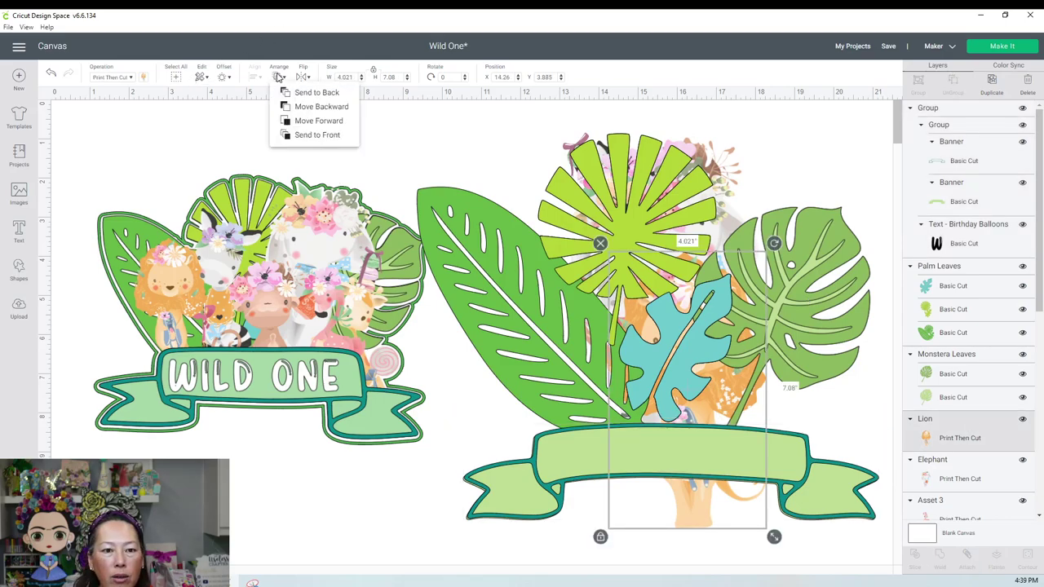
click(323, 139)
drag(690, 379, 579, 351)
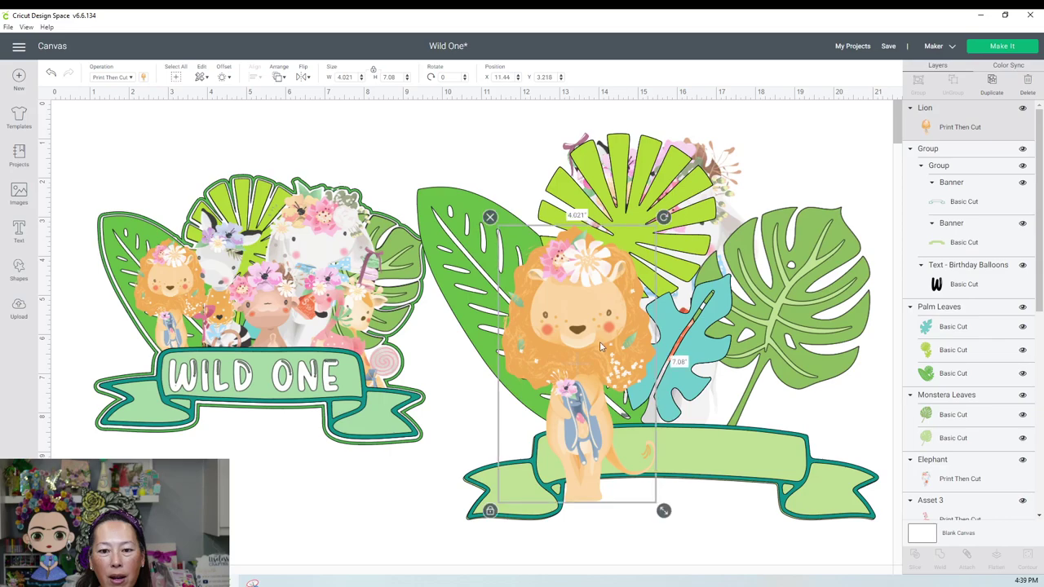
Step: Bring the elephant in front of the leaves and place it right of the lion
click(733, 159)
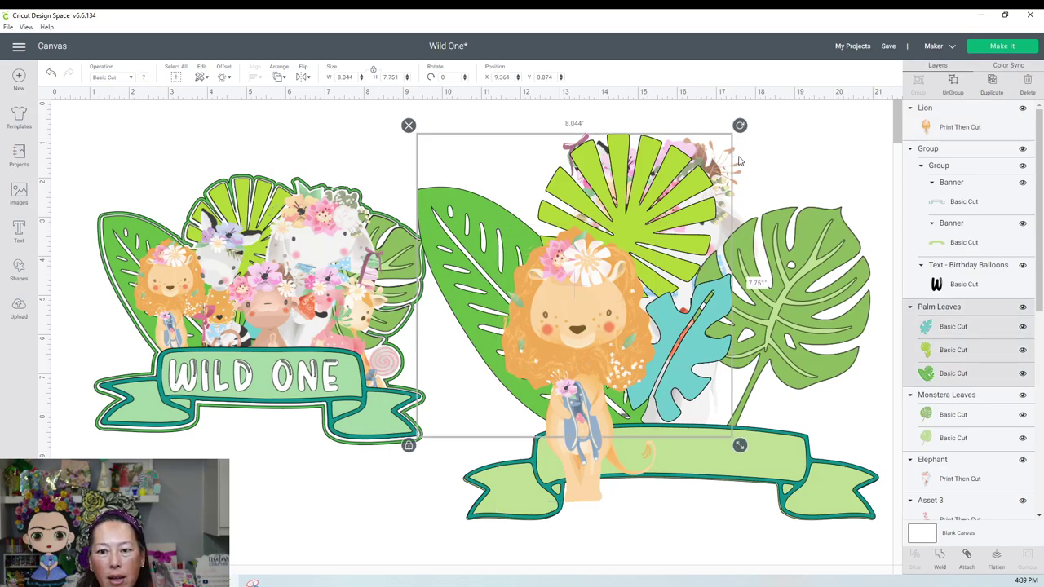
click(743, 171)
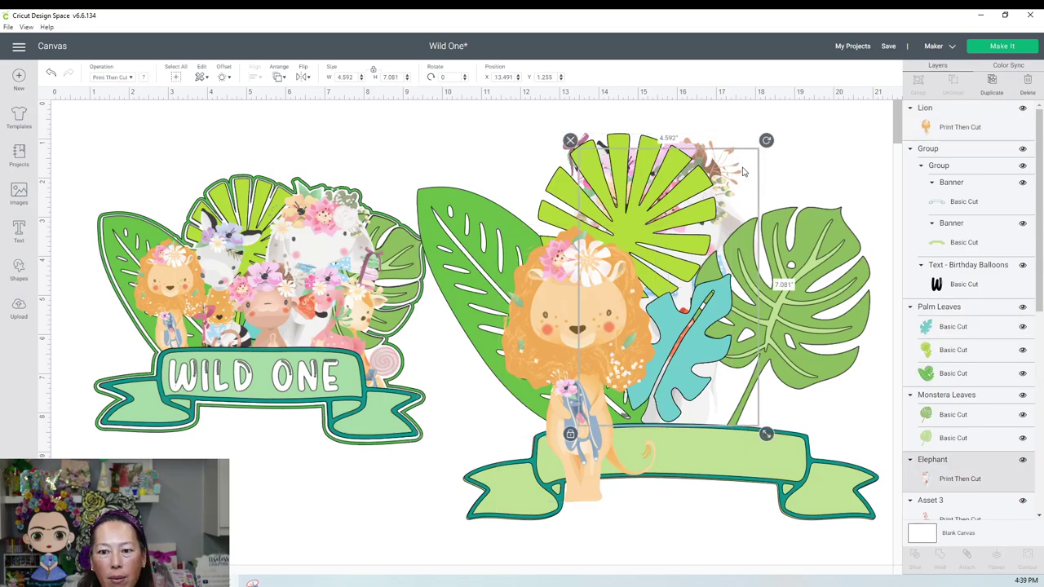
click(281, 77)
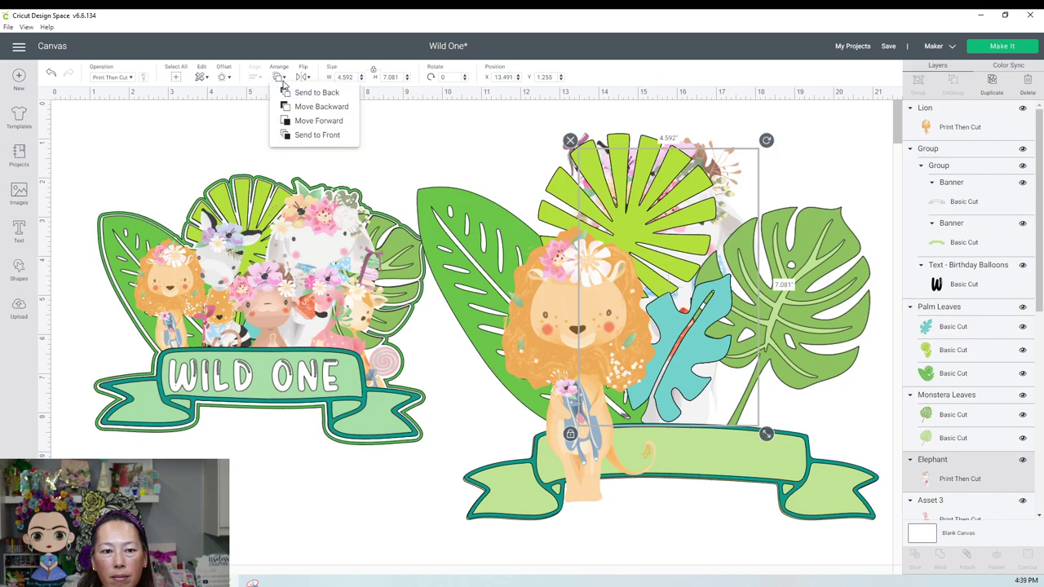
click(303, 135)
drag(689, 288, 753, 287)
Step: Bring the flamingo, giraffe, zebra and monkey to the front and move them off the right design
scroll(968, 179, down, 7)
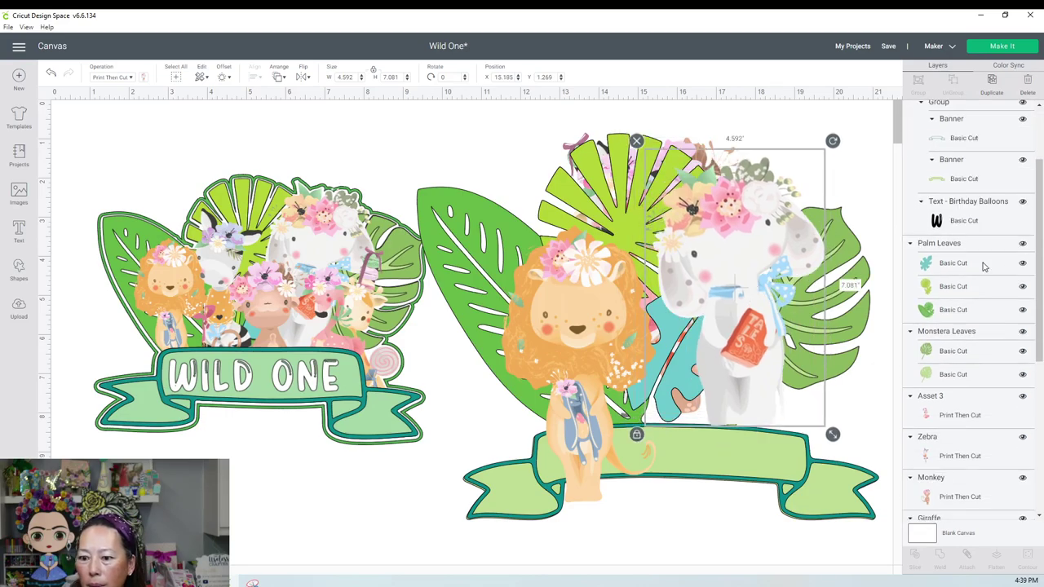
scroll(981, 299, down, 1)
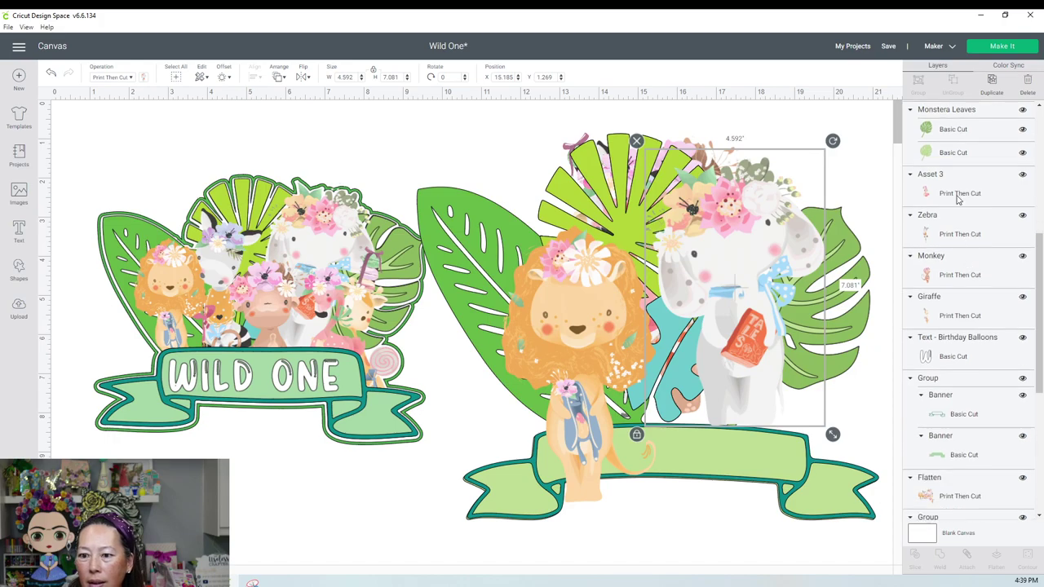
click(956, 200)
shift+click(957, 315)
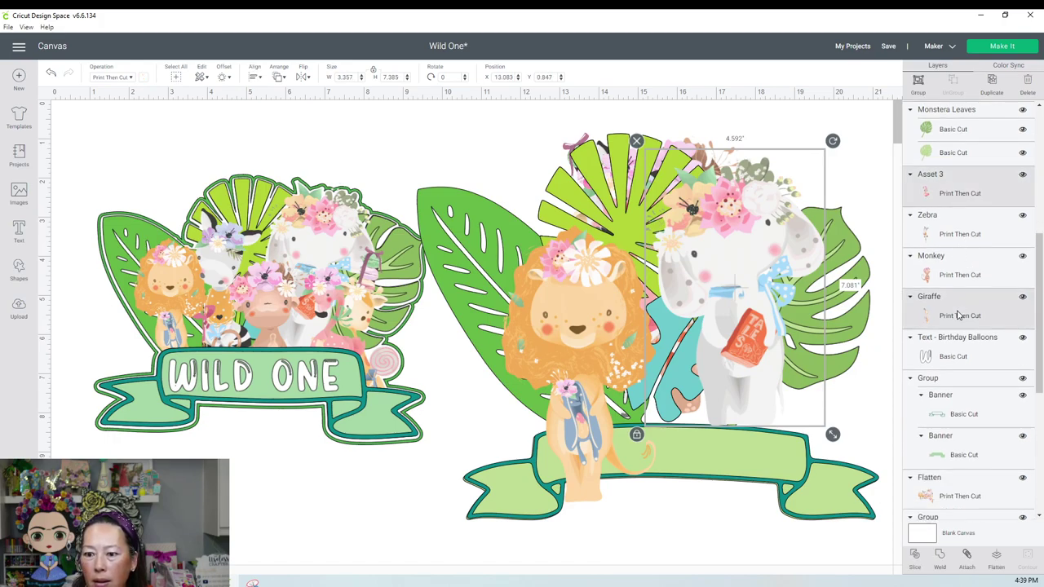
shift+click(951, 236)
shift+click(952, 268)
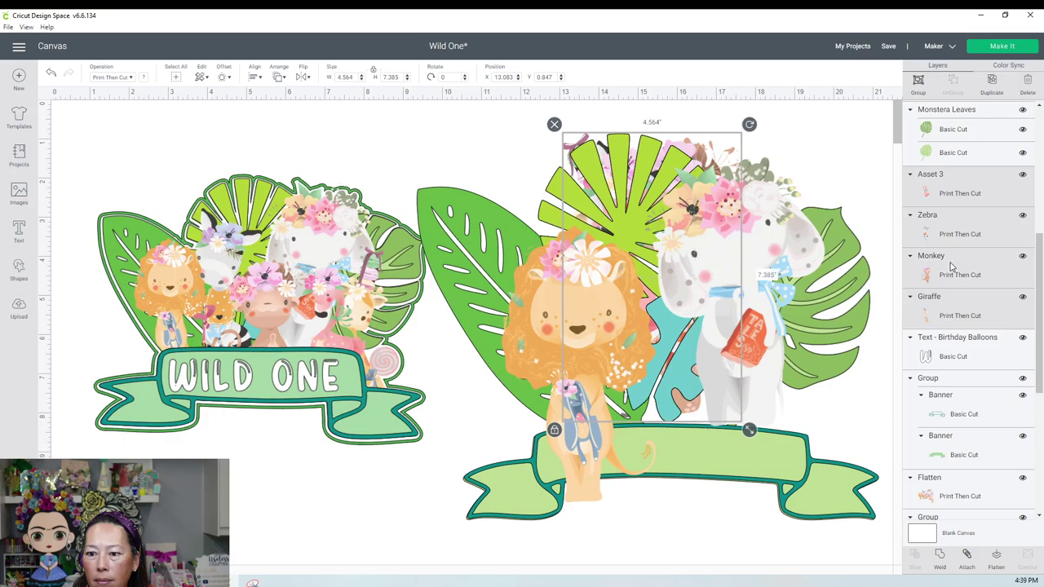
click(278, 77)
click(305, 139)
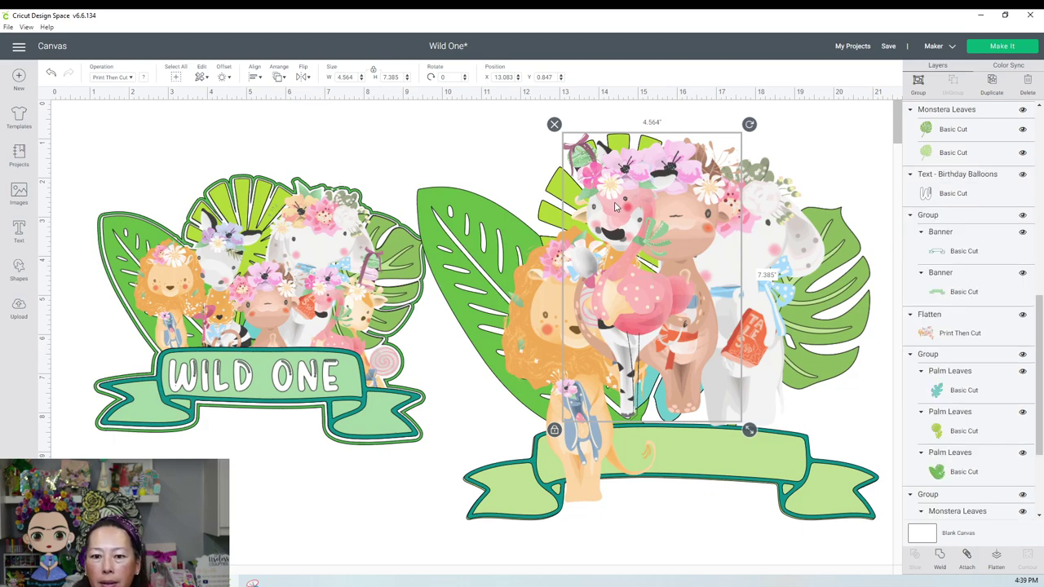
drag(616, 207, 317, 504)
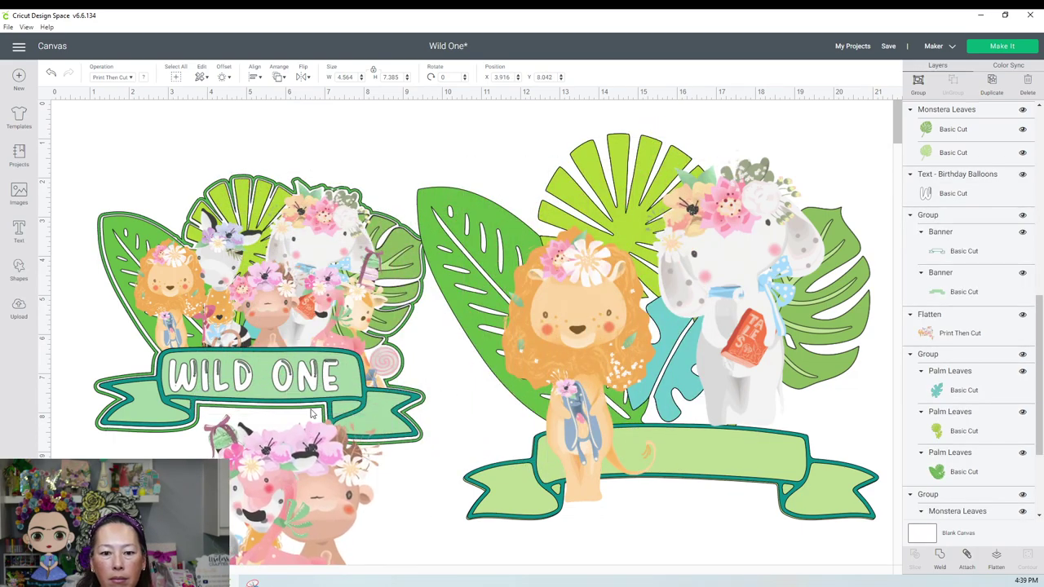
Step: Place the flamingo low beside the elephant and the zebra between the lion and elephant
scroll(312, 410, down, 3)
click(616, 466)
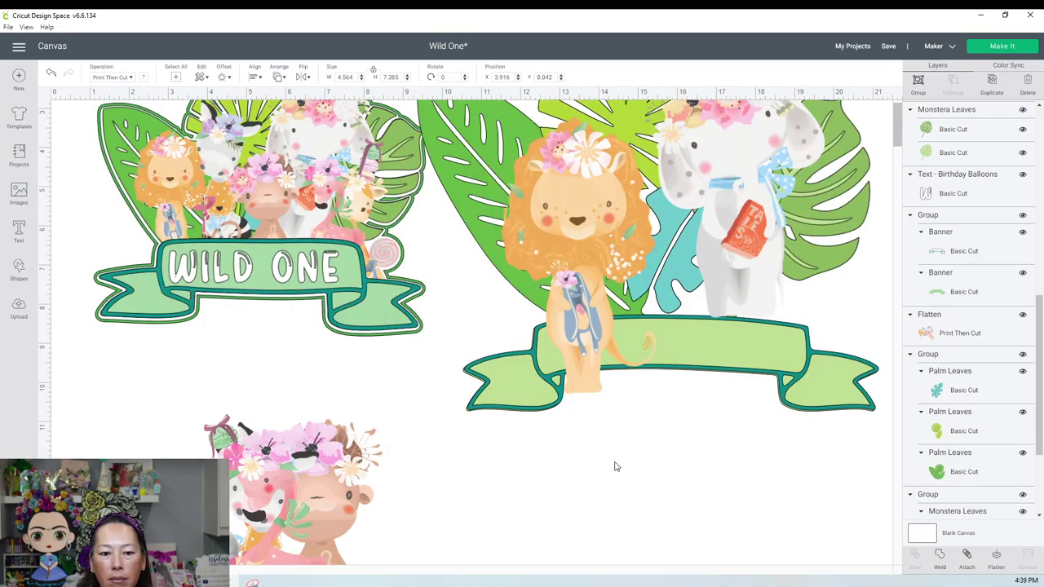
click(285, 477)
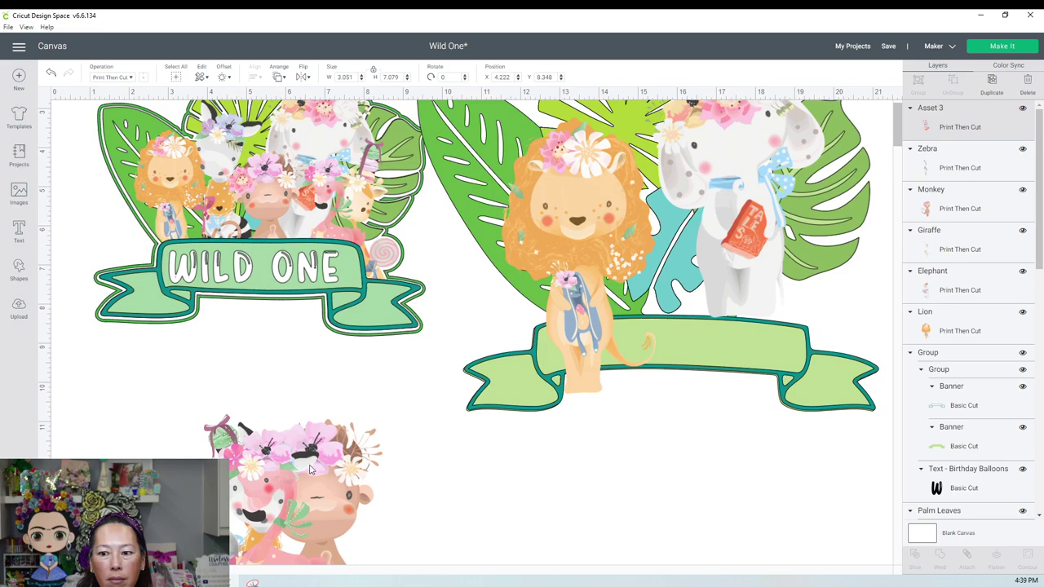
drag(309, 473, 824, 196)
scroll(790, 242, up, 1)
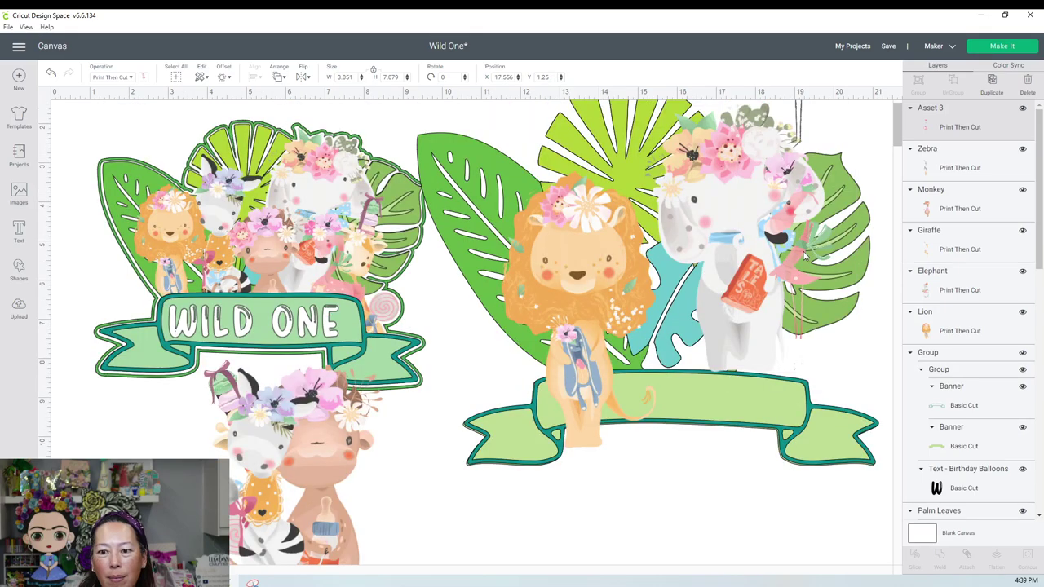
mouse_move(803, 256)
mouse_down()
mouse_move(798, 324)
mouse_move(809, 357)
mouse_move(755, 382)
mouse_move(756, 398)
mouse_up()
drag(311, 469, 666, 176)
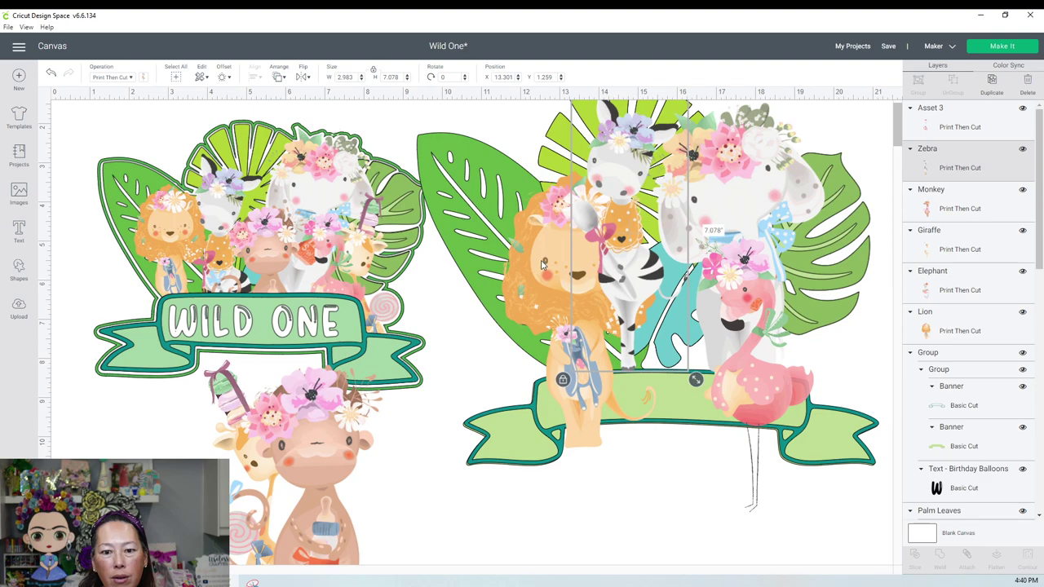
Step: Bring the lion in front of the zebra, then move the monkey onto the right design at the very front
click(543, 264)
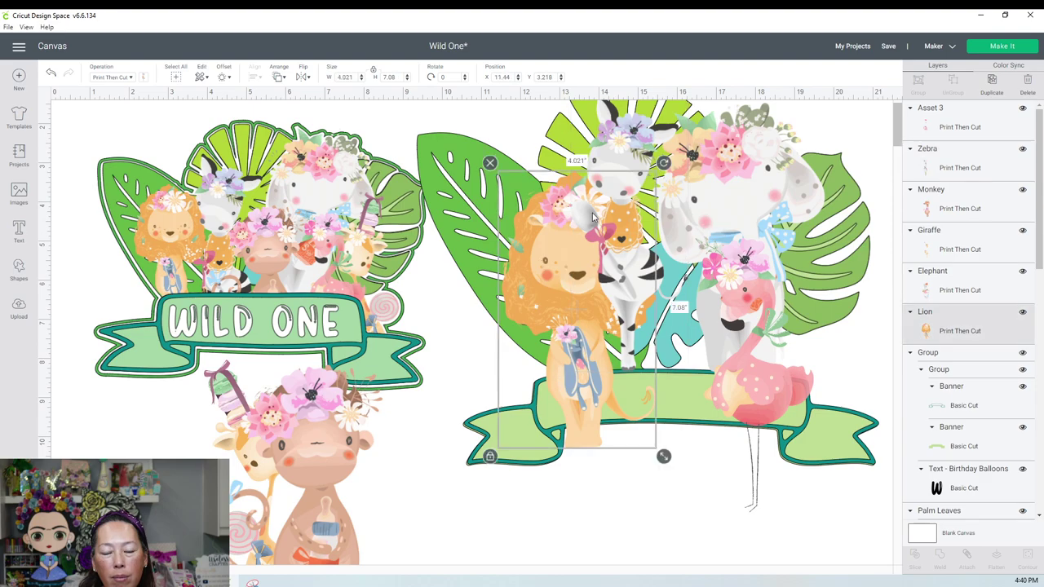
click(278, 77)
click(292, 137)
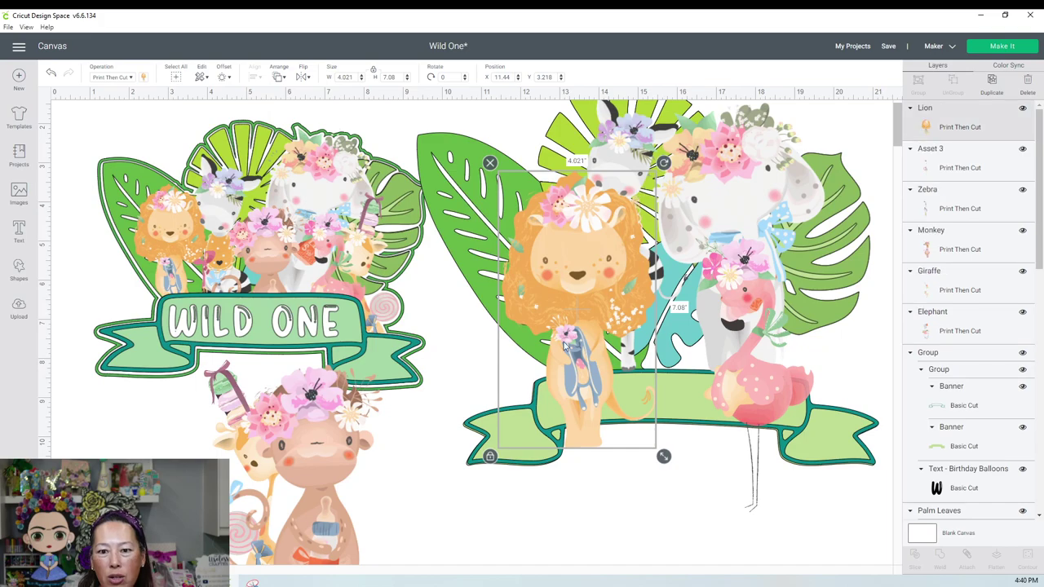
drag(326, 438, 682, 318)
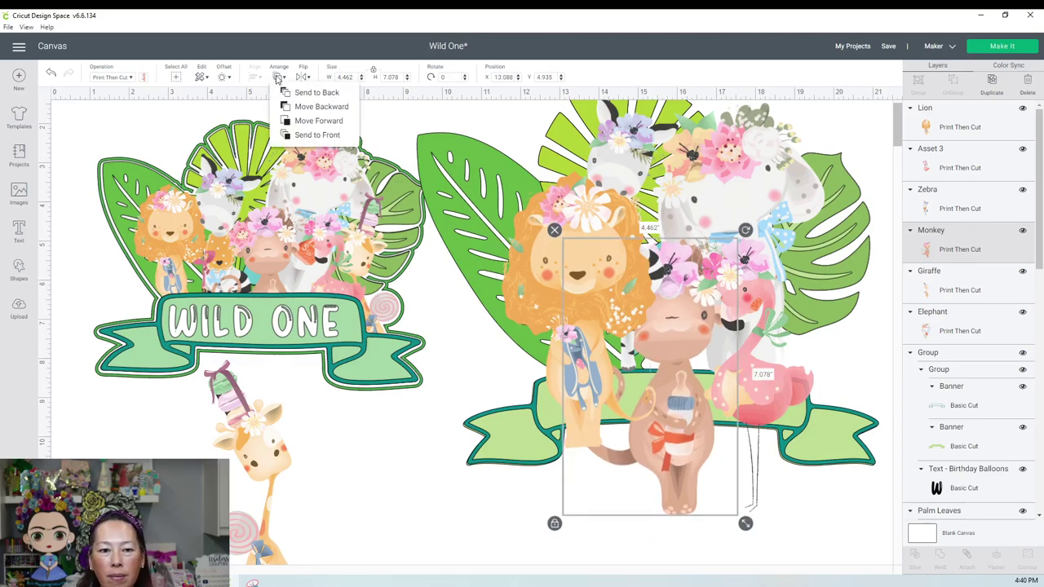
click(315, 135)
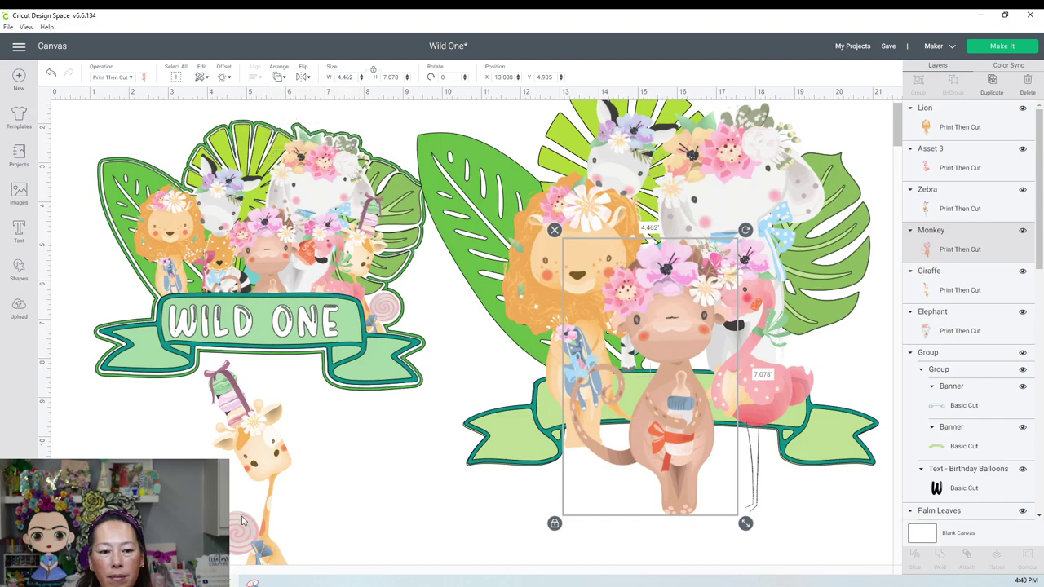
Step: Add the giraffe mirrored to face left, then nudge the flamingo and zebra into place
drag(242, 520, 813, 361)
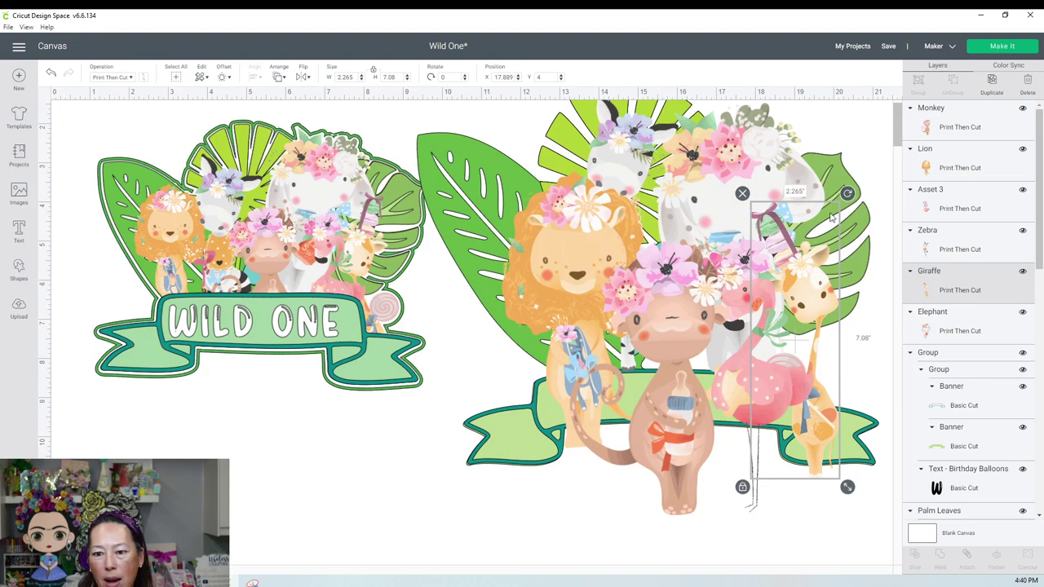
click(305, 78)
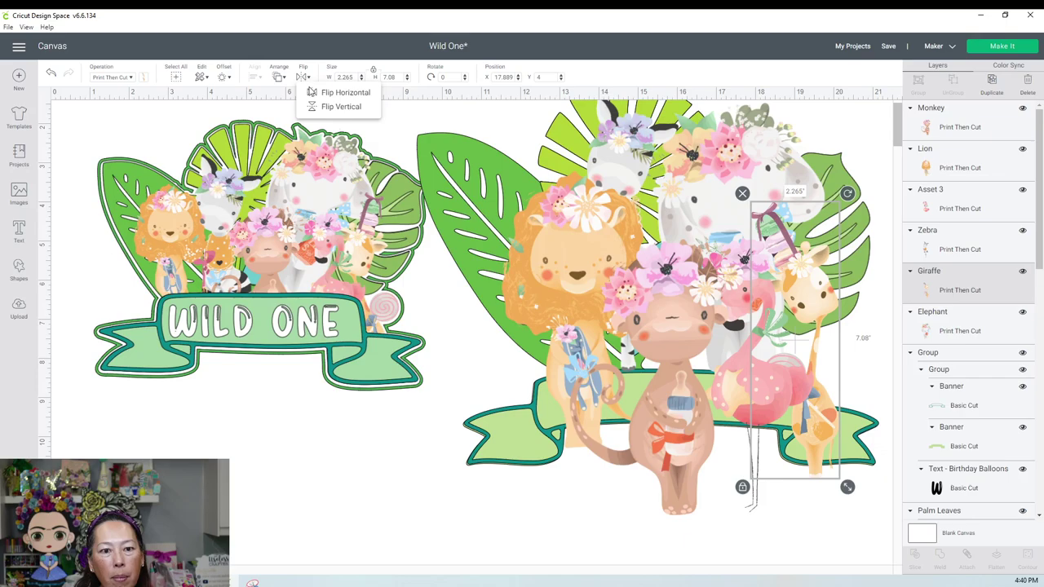
click(335, 94)
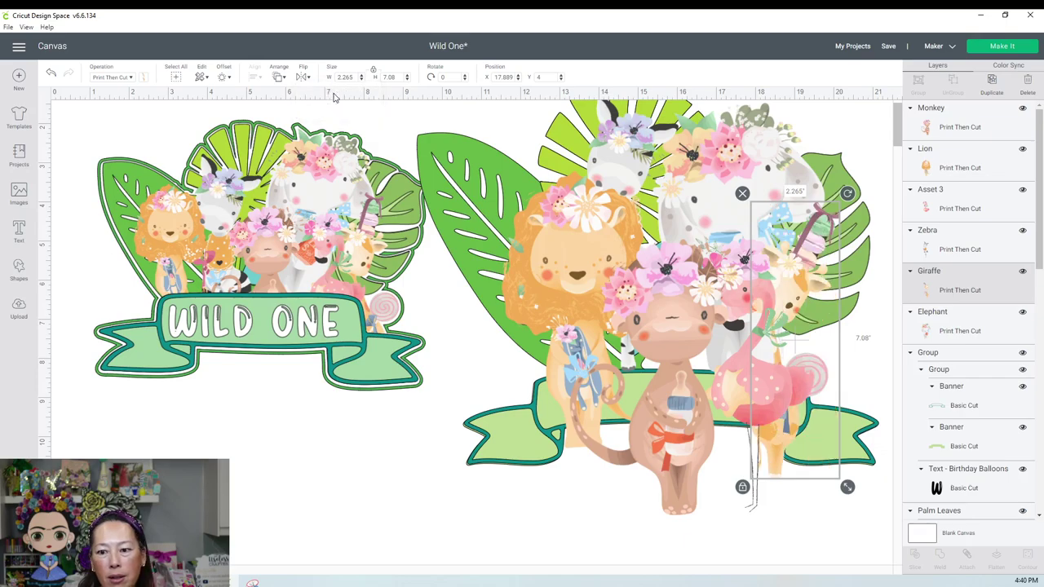
drag(802, 292, 833, 253)
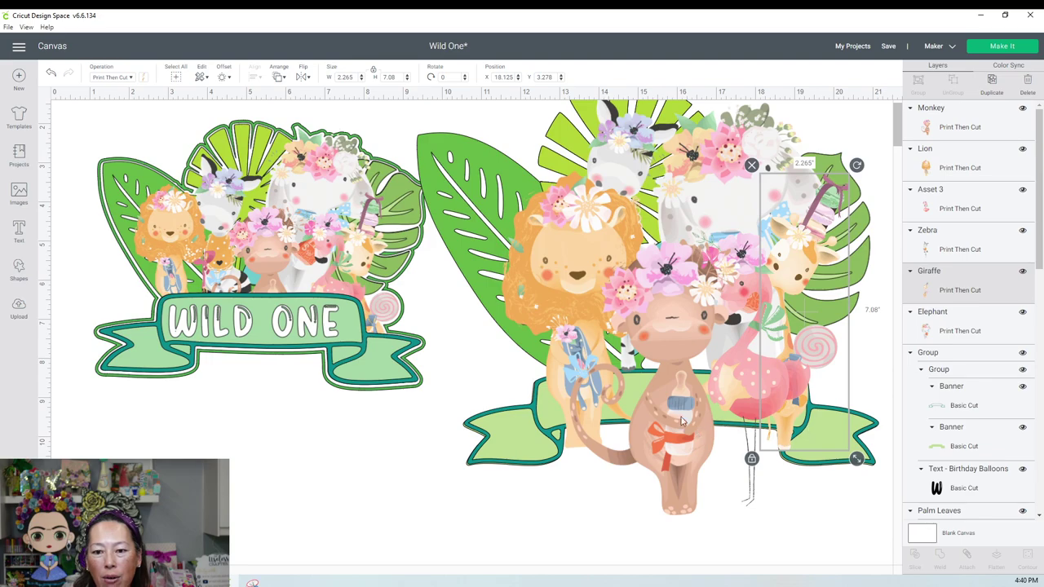
click(643, 152)
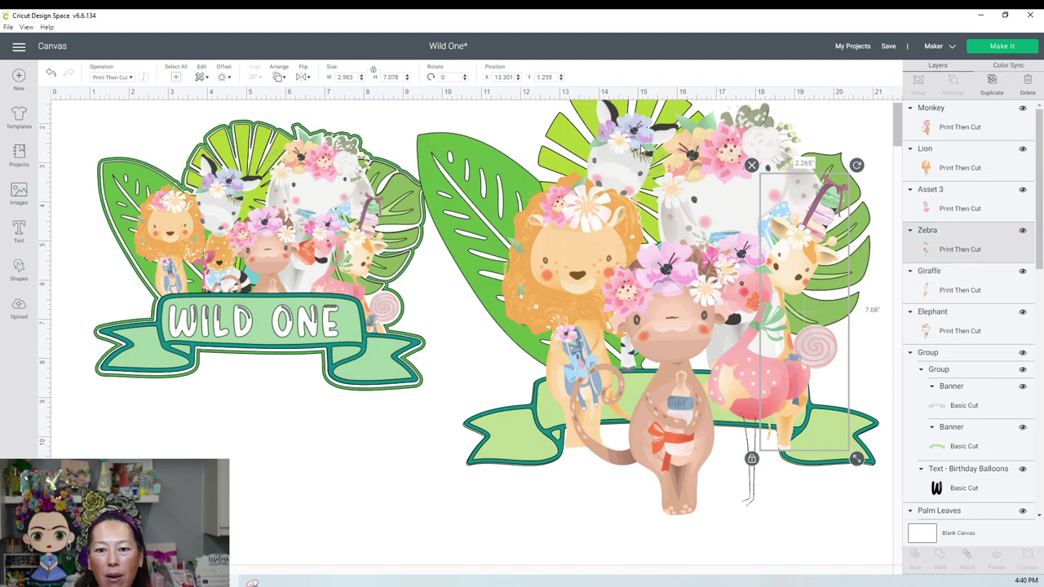
drag(643, 151, 655, 132)
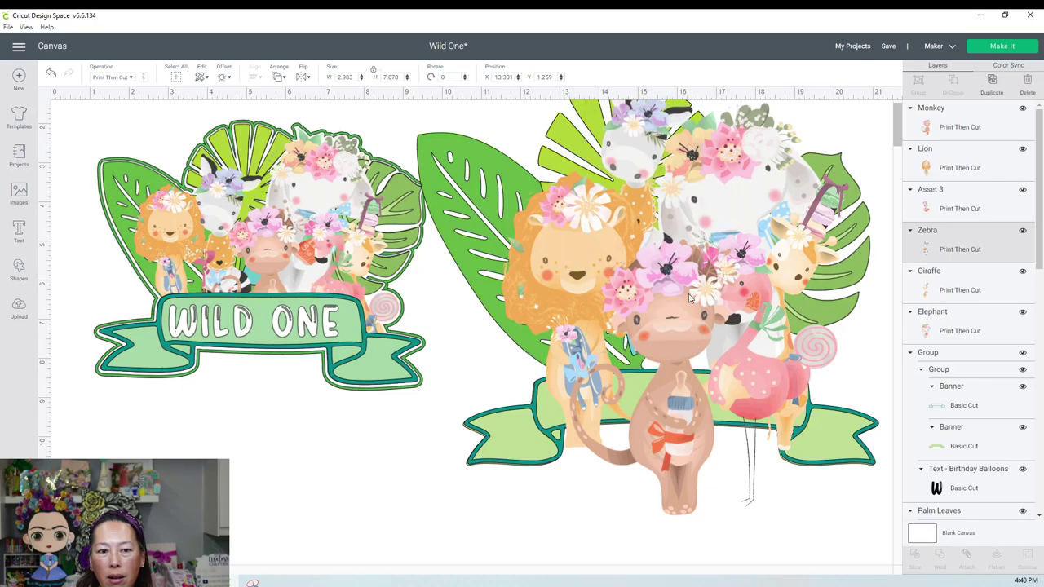
click(677, 417)
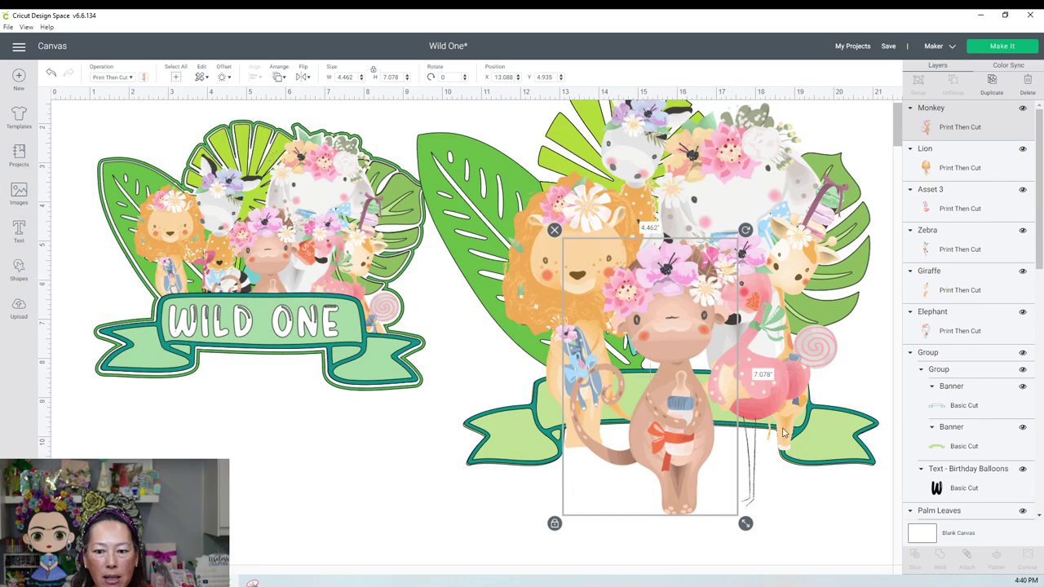
Step: Duplicate the banner group with Ctrl+D, weld the copy, and align it over the original banner
click(526, 461)
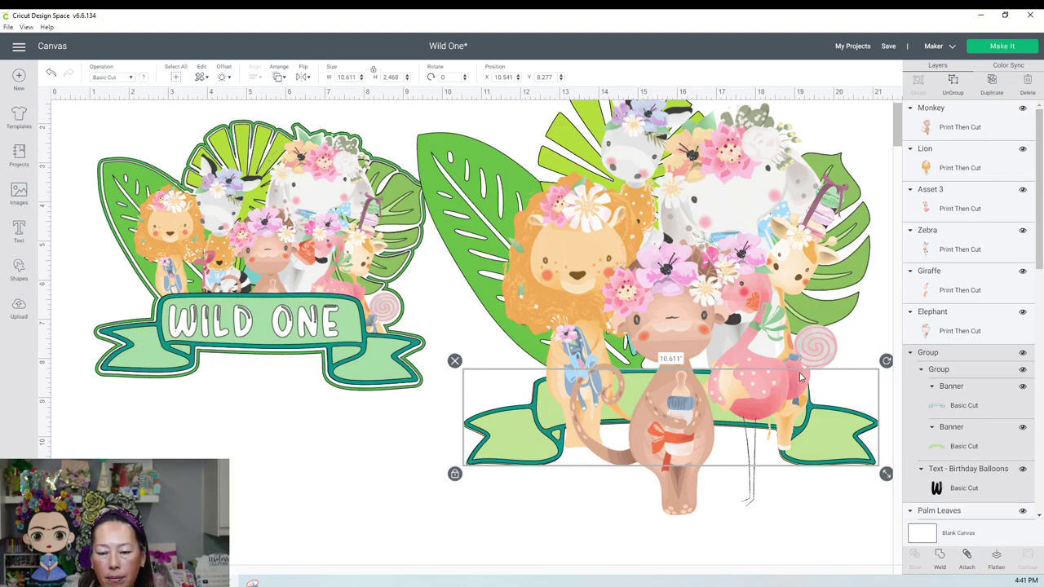
key(ctrl+d)
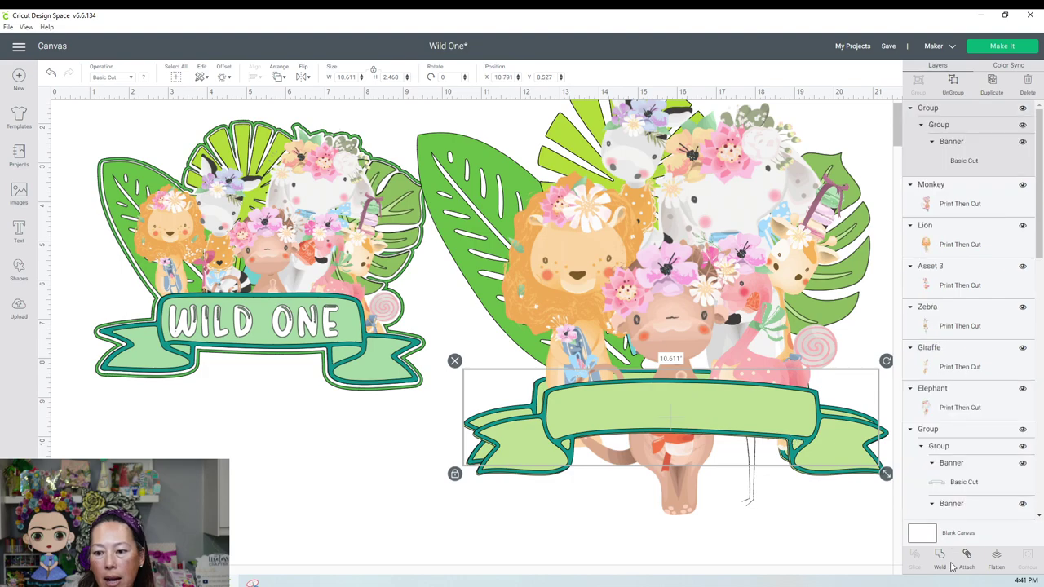
click(946, 557)
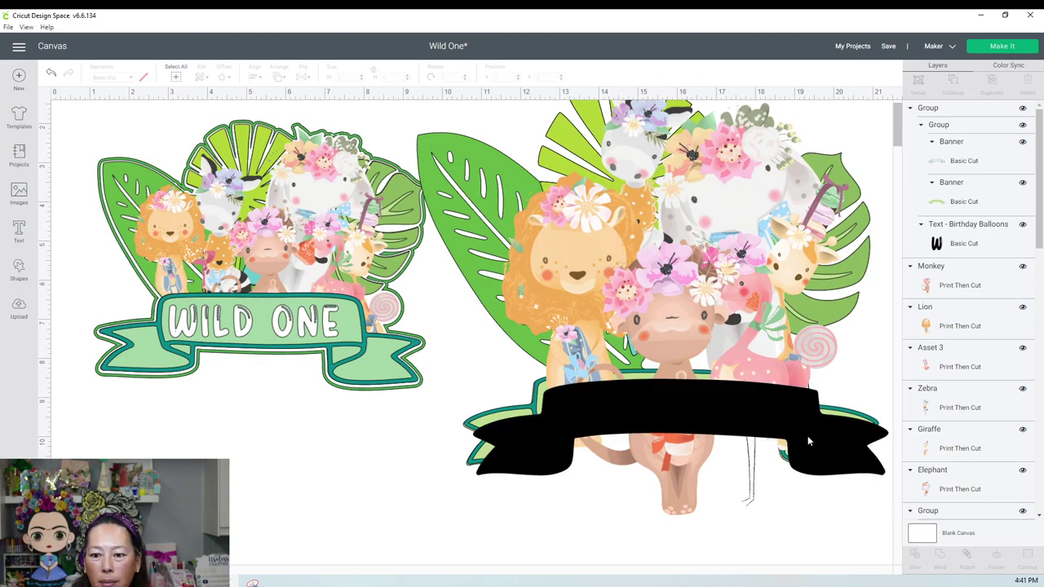
drag(798, 416, 798, 432)
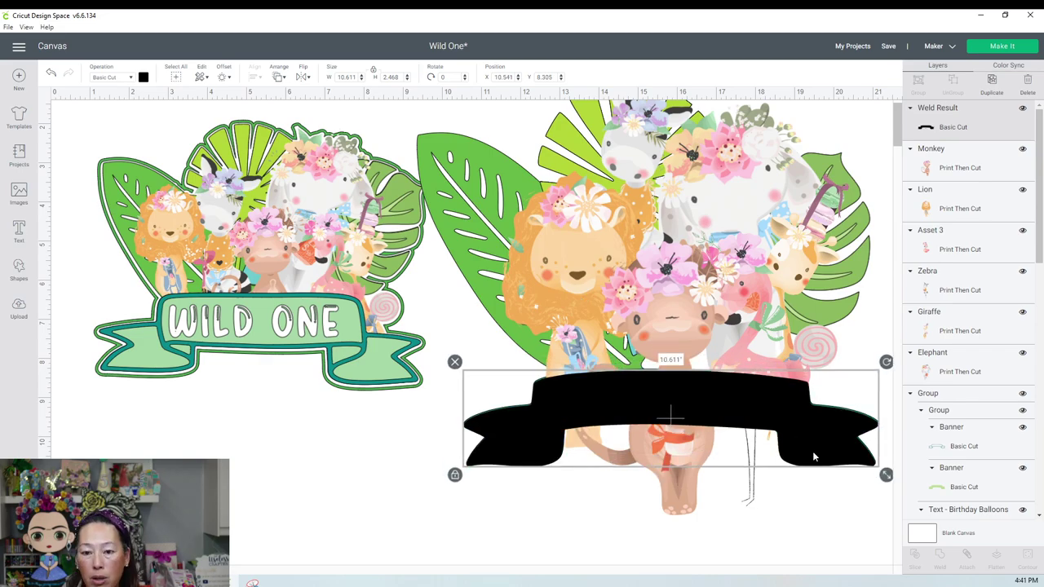
Step: Slice the monkey, the flamingo and the lion each against the black banner shape
click(562, 269)
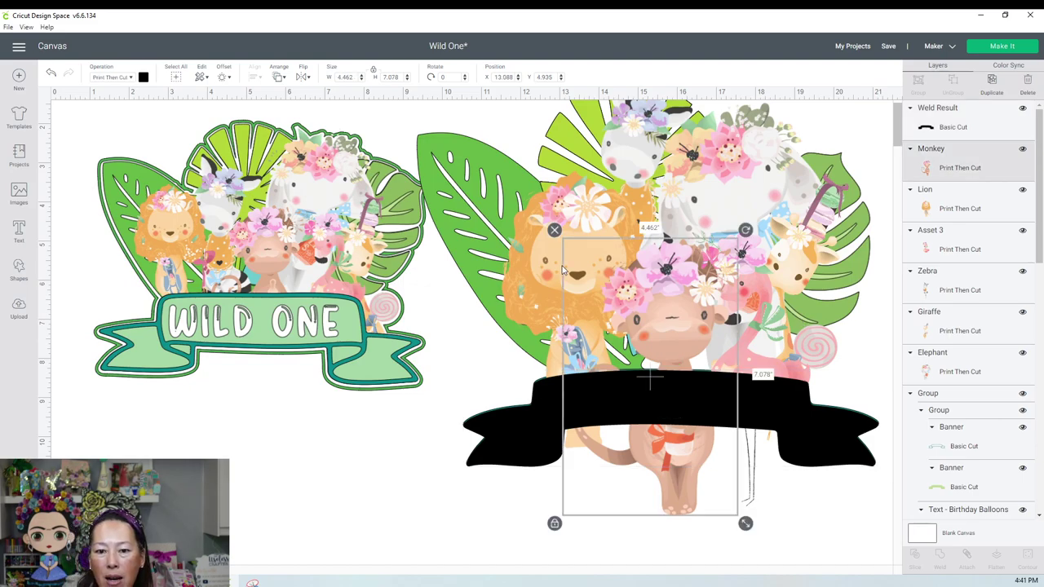
shift+click(842, 443)
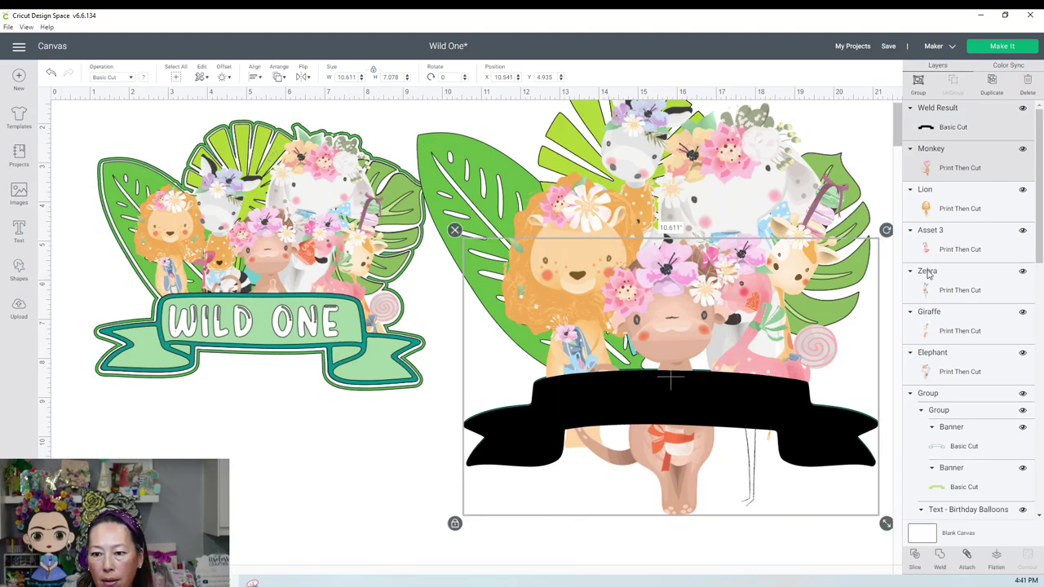
click(792, 533)
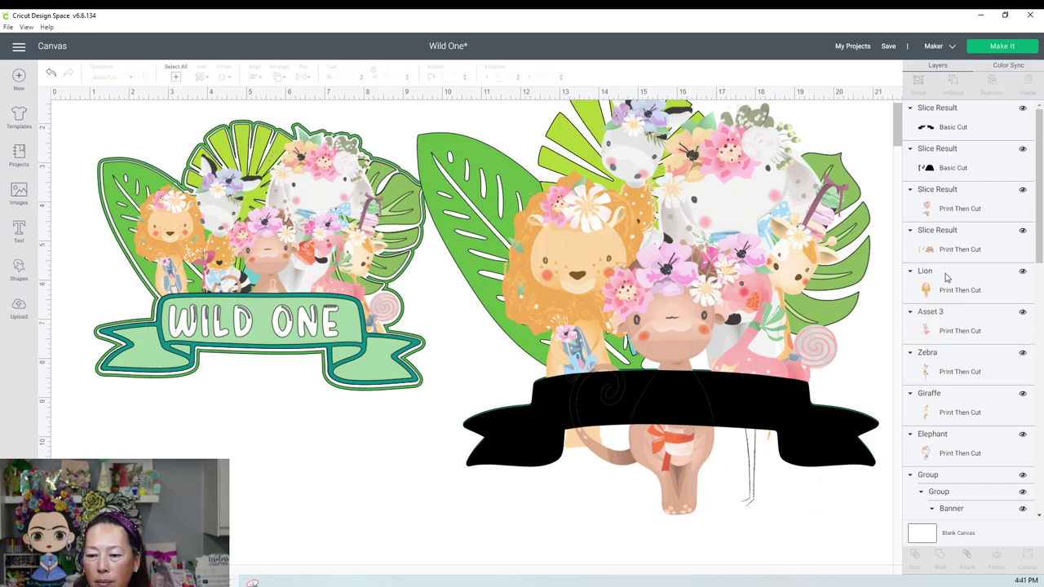
click(959, 331)
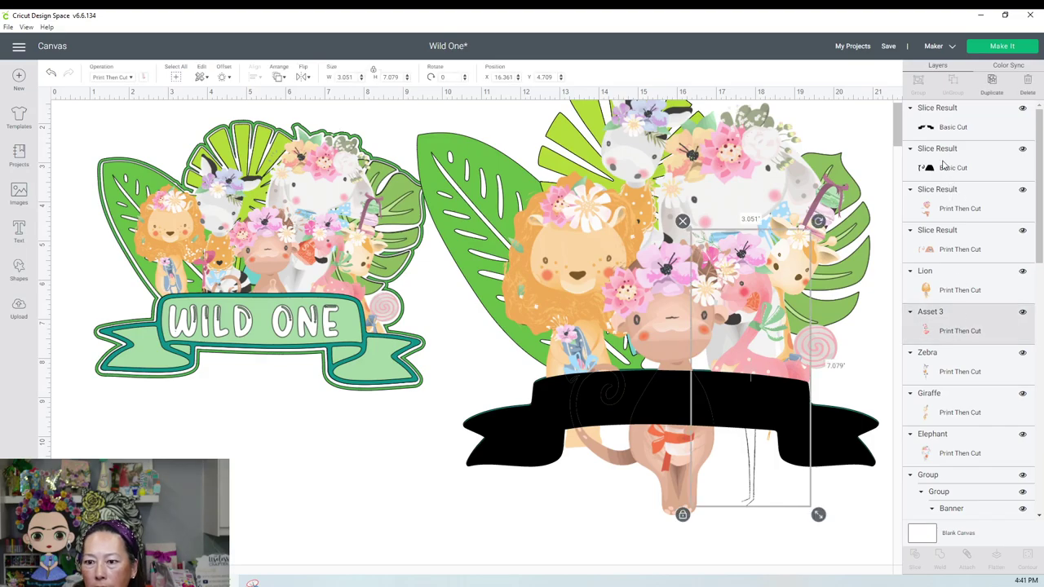
shift+click(937, 121)
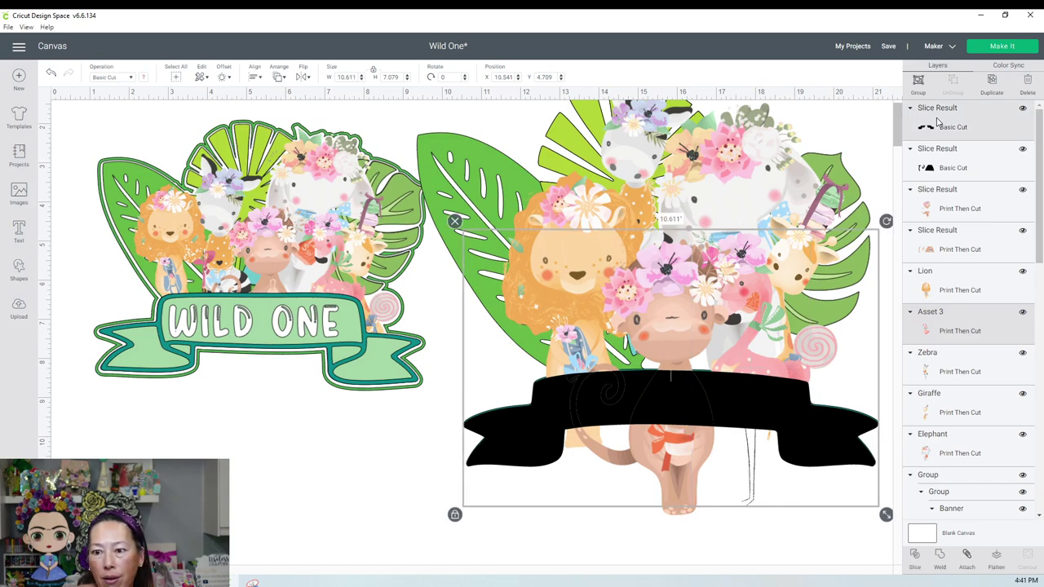
click(916, 558)
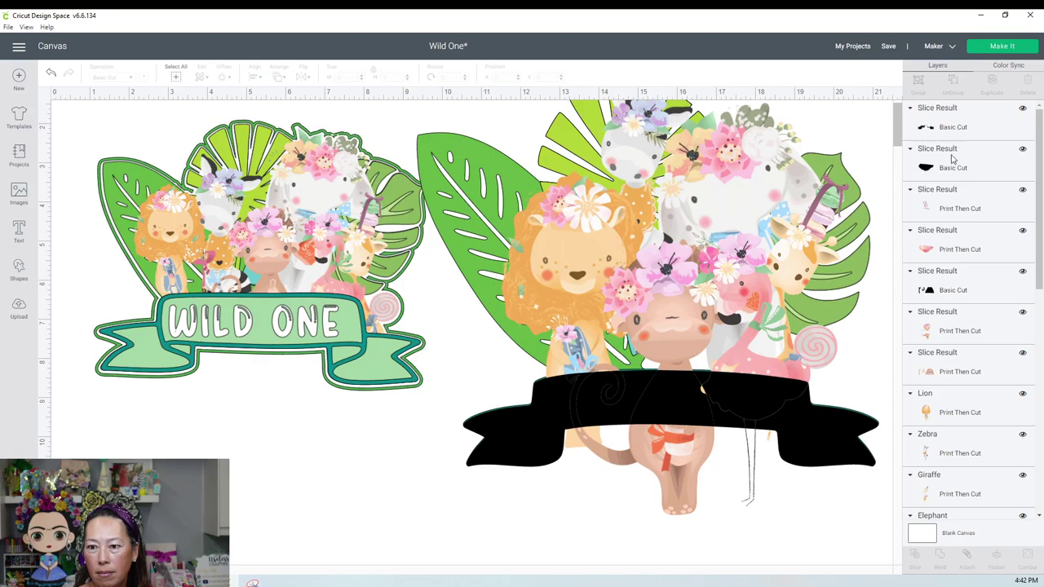
click(920, 119)
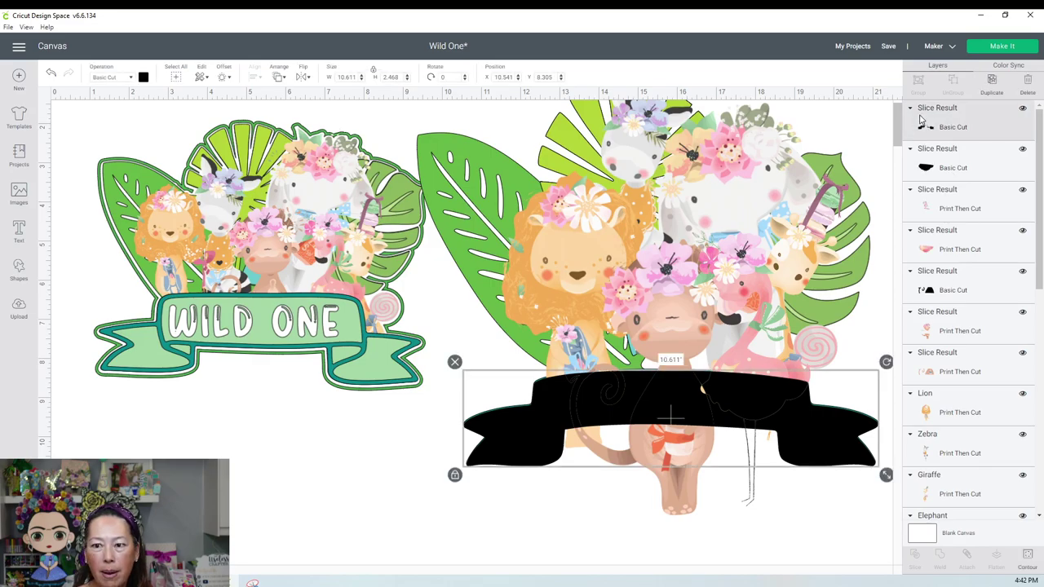
shift+click(967, 419)
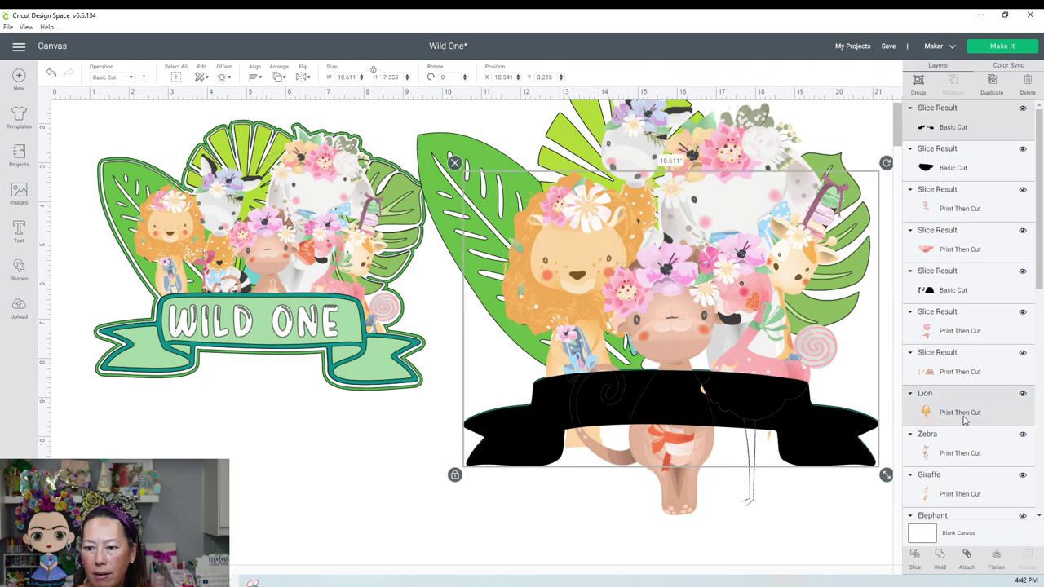
click(699, 503)
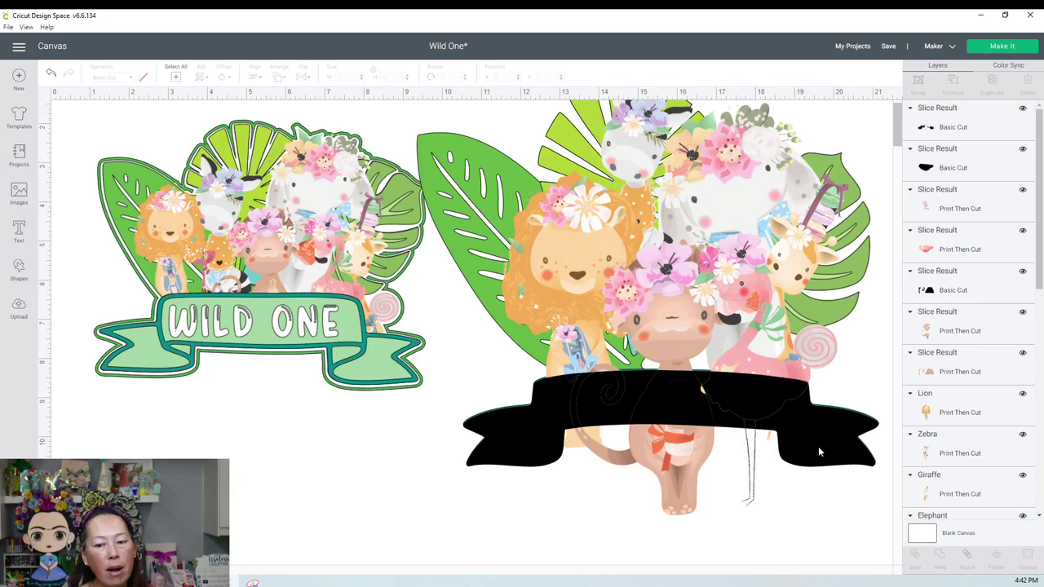
Step: Move a black banner piece aside, then undo three times to restore the lion and black pieces
drag(732, 458, 469, 457)
click(188, 376)
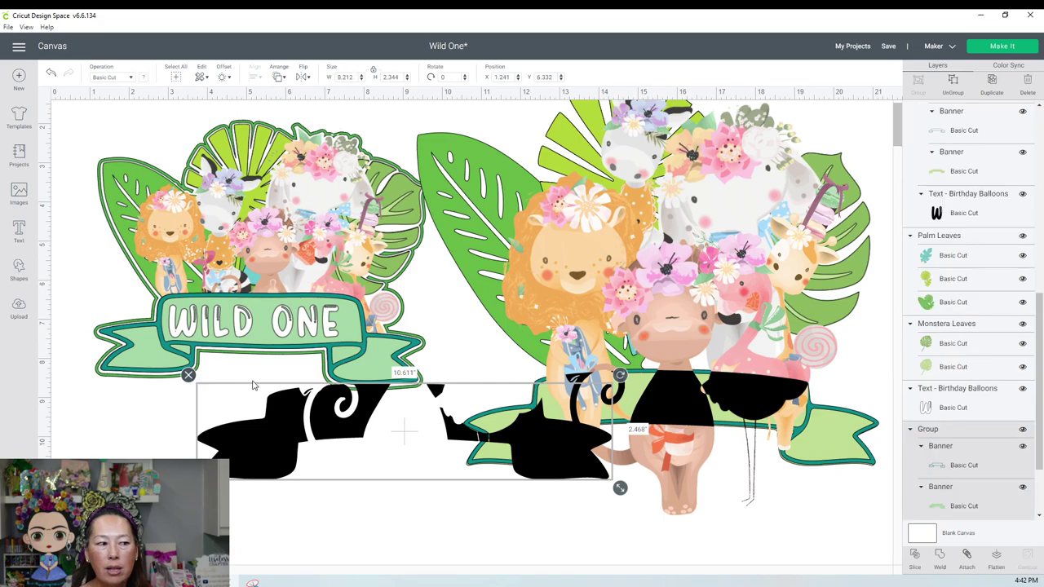
click(252, 383)
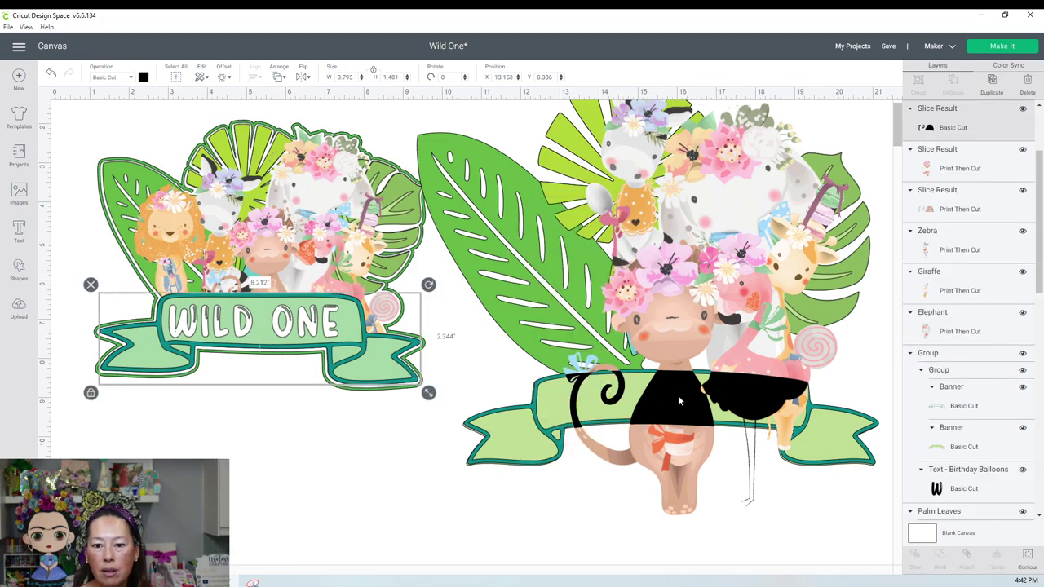
click(51, 75)
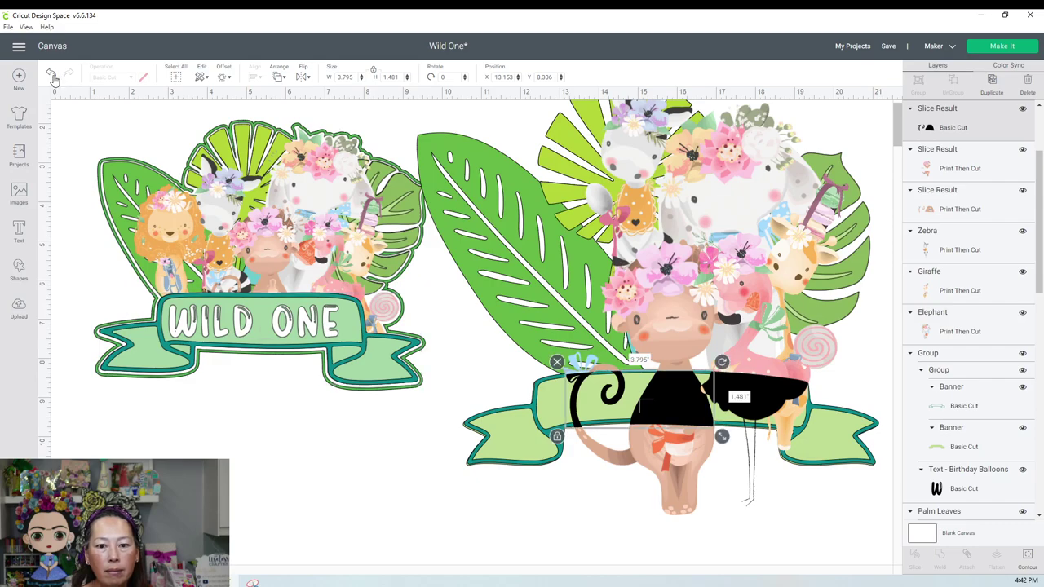
click(52, 75)
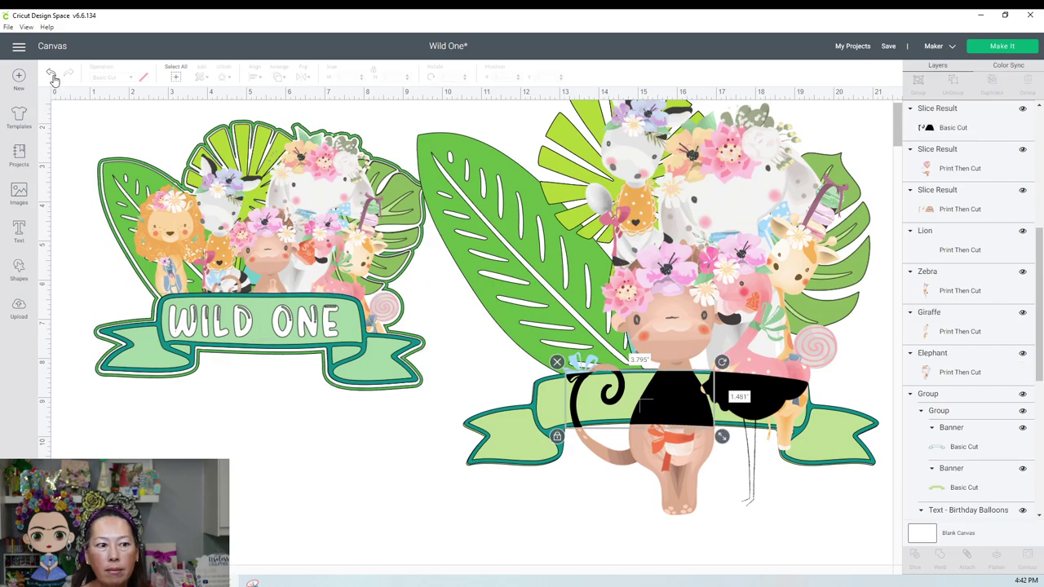
click(52, 75)
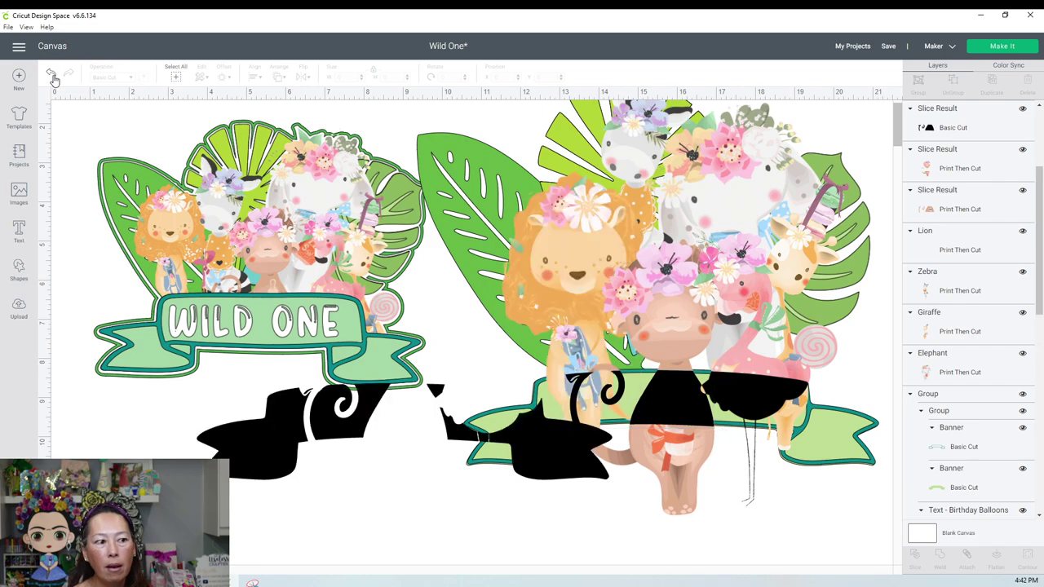
Step: Delete the black slice pieces below the design, on the monkey and over the banner
click(273, 439)
drag(272, 439, 265, 483)
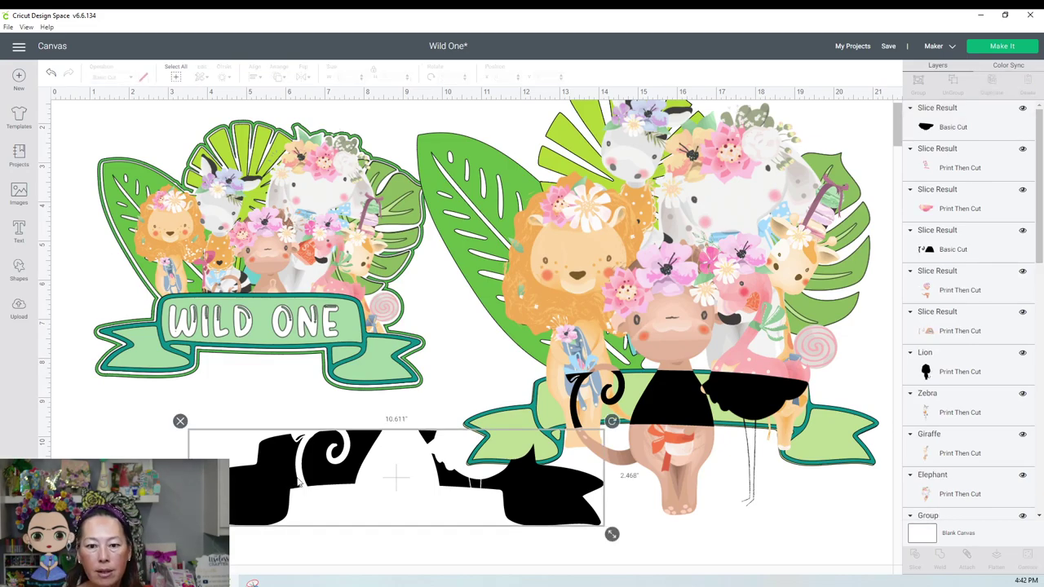
key(Delete)
click(674, 417)
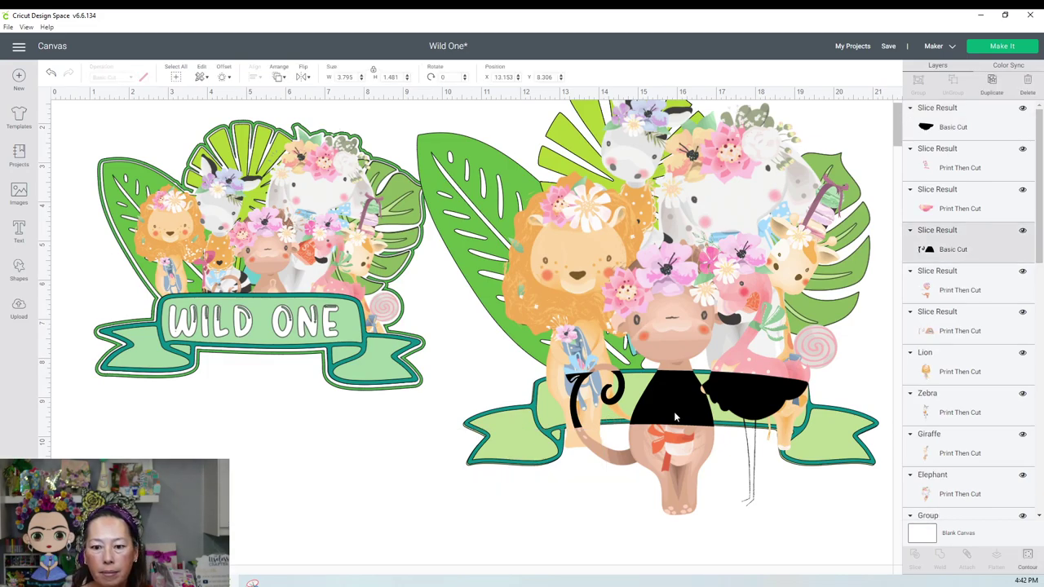
drag(674, 416, 647, 498)
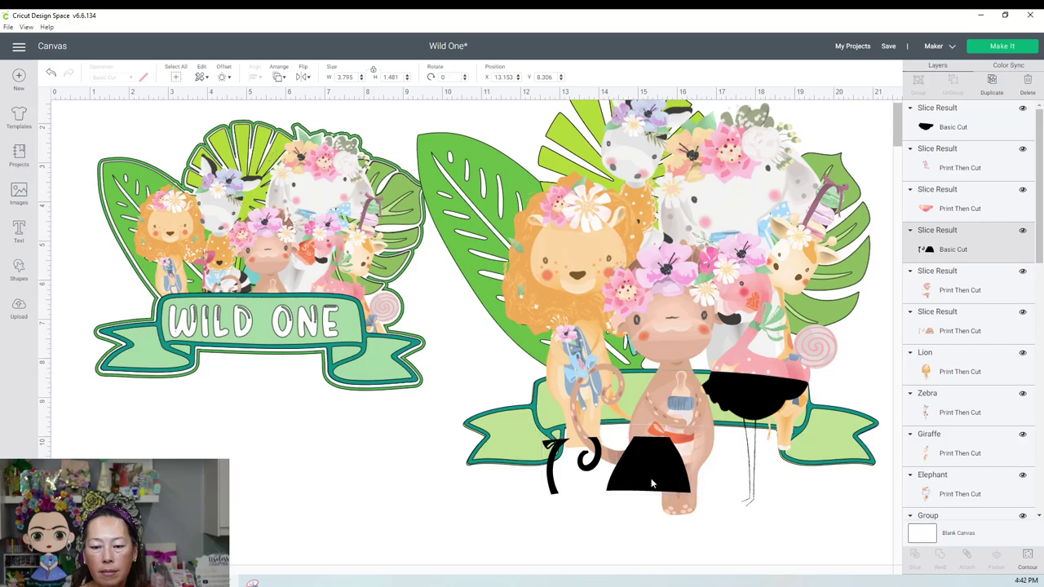
click(762, 397)
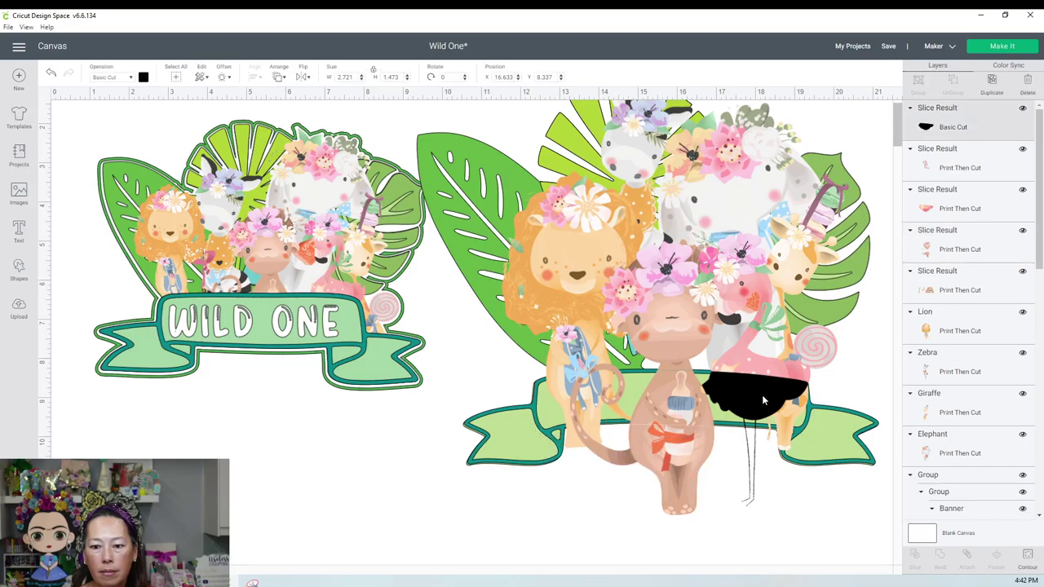
key(Delete)
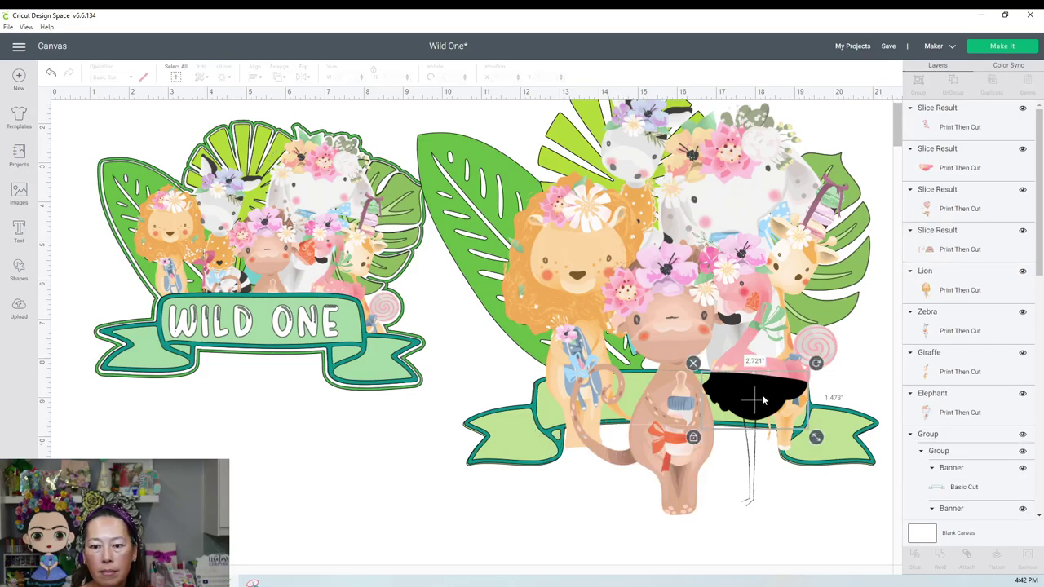
Step: Delete the small monkey slice piece and move the flamingo slice piece over the left design
click(579, 262)
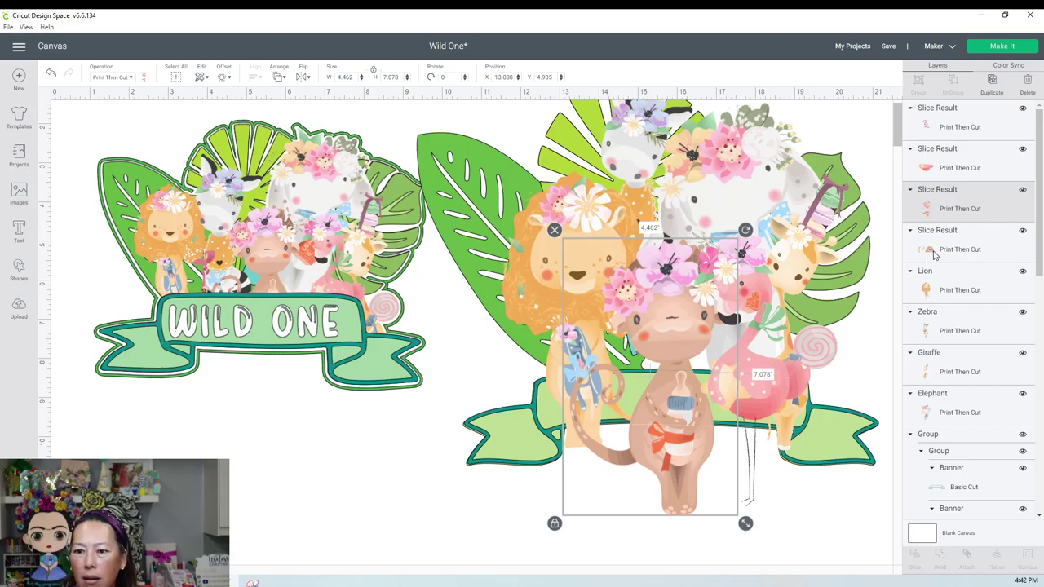
click(935, 254)
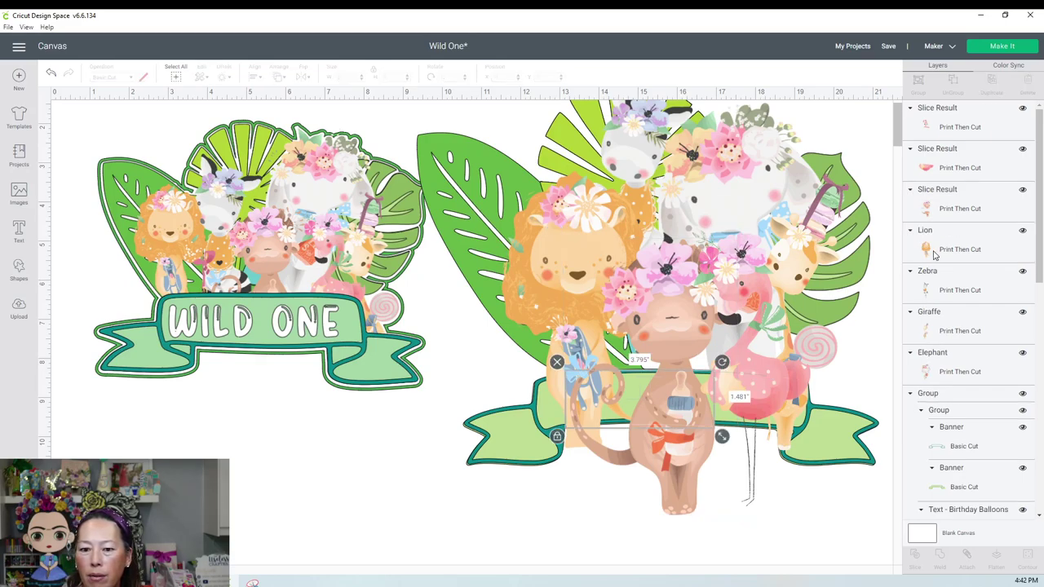
key(Delete)
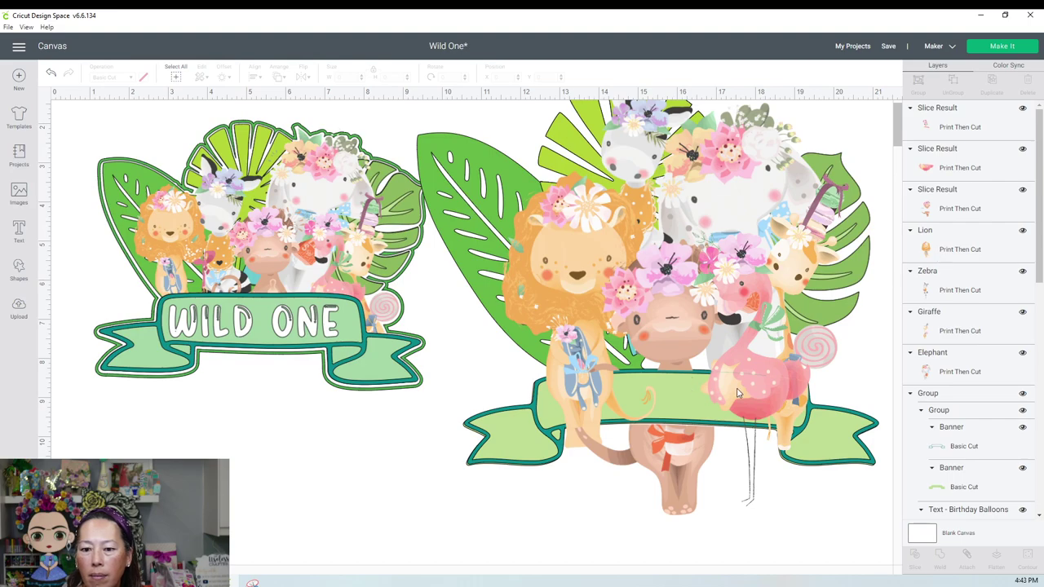
click(737, 393)
drag(737, 393, 244, 364)
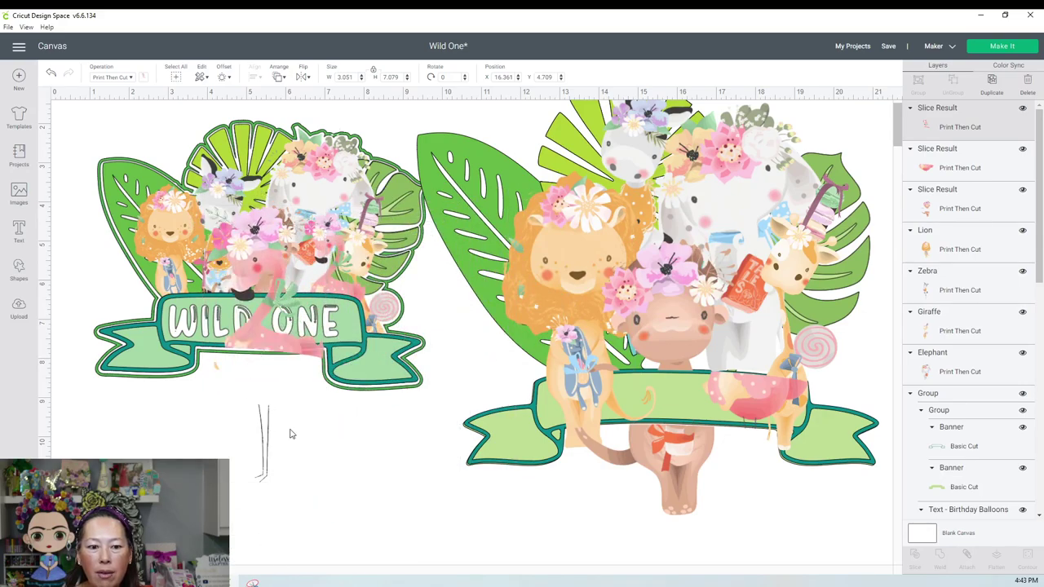
drag(258, 410, 270, 468)
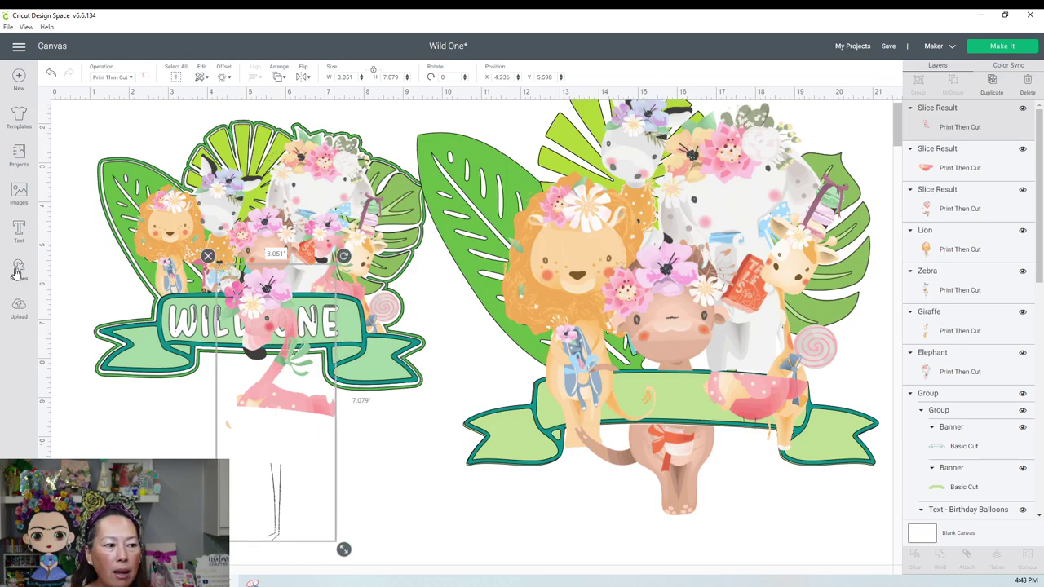
Step: Add a square enlarged over the flamingo's leg lines and slice it through the flamingo pieces
click(16, 272)
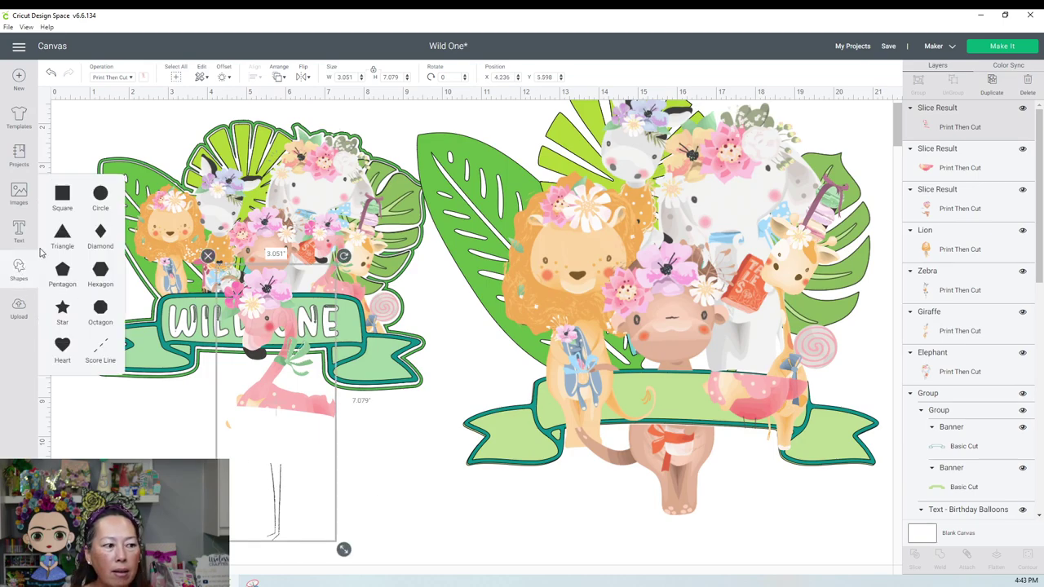
click(60, 196)
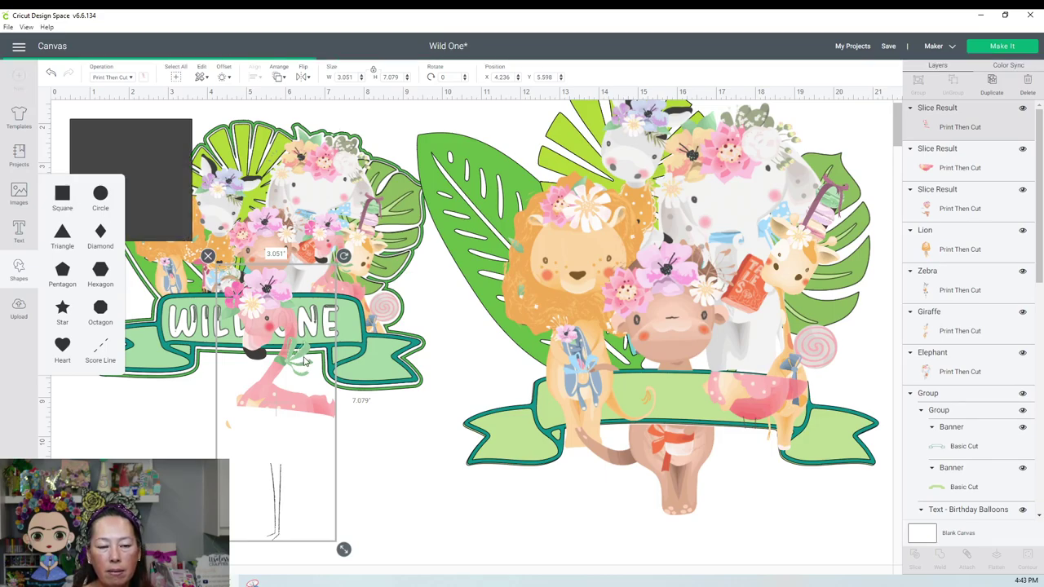
drag(163, 173, 318, 432)
scroll(317, 432, down, 3)
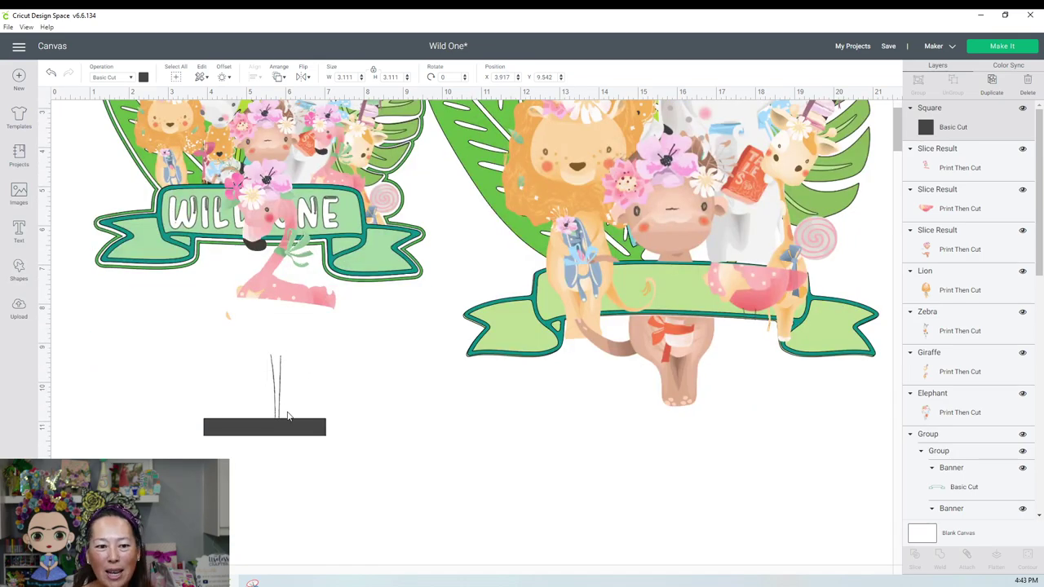
mouse_move(287, 416)
mouse_down()
mouse_move(327, 429)
mouse_move(314, 468)
mouse_move(293, 433)
mouse_move(371, 497)
mouse_up()
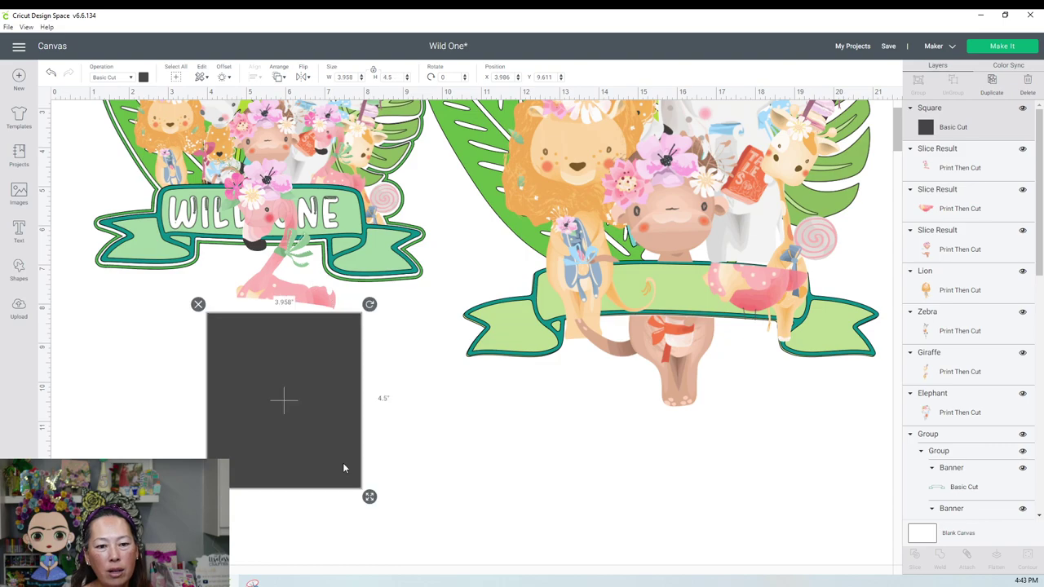
click(415, 449)
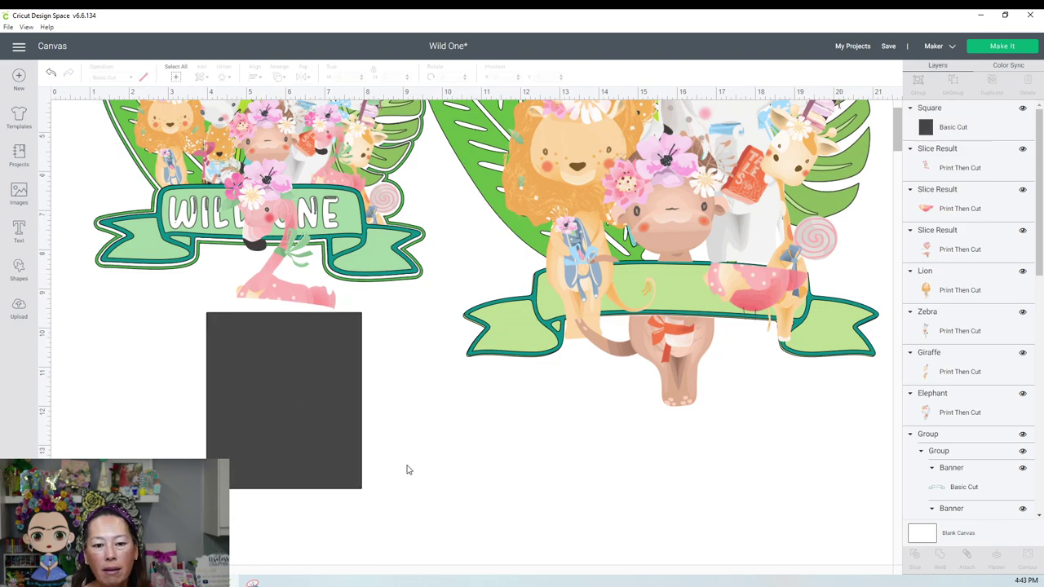
drag(407, 468, 255, 341)
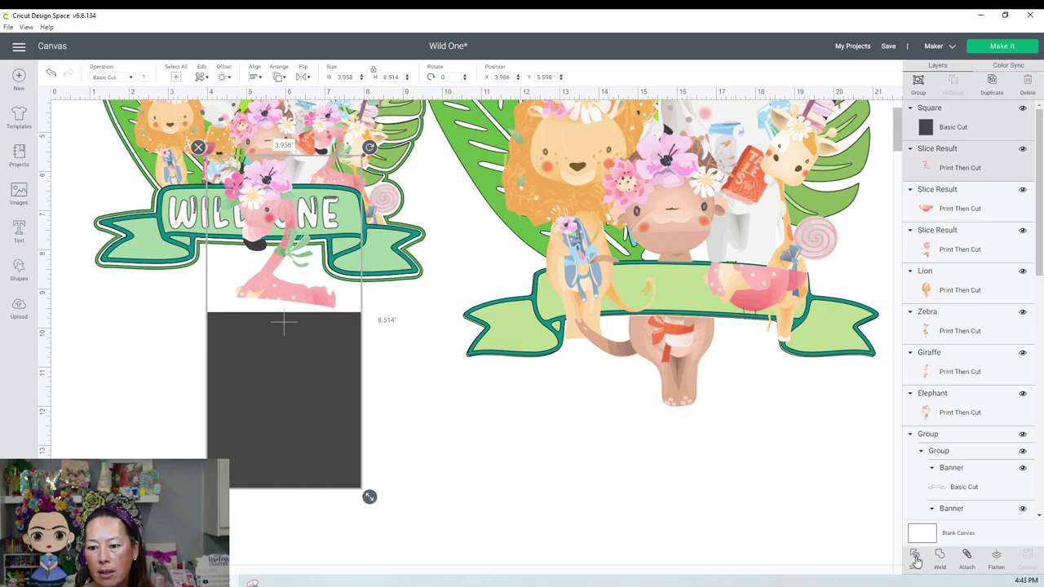
click(300, 342)
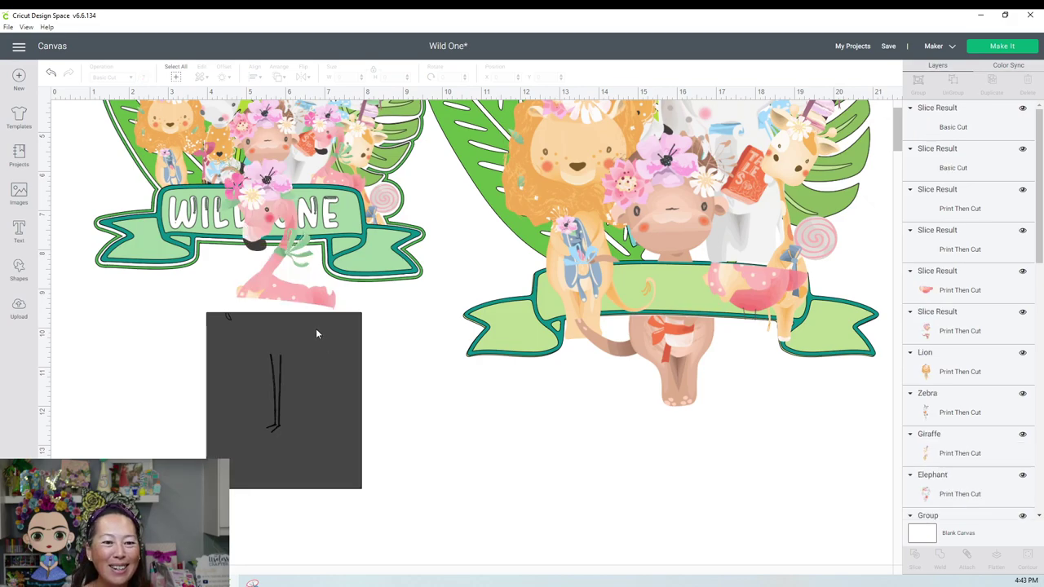
Step: Delete the leftover square and leg pieces, move the flamingo to the right banner, and clear scraps
click(316, 330)
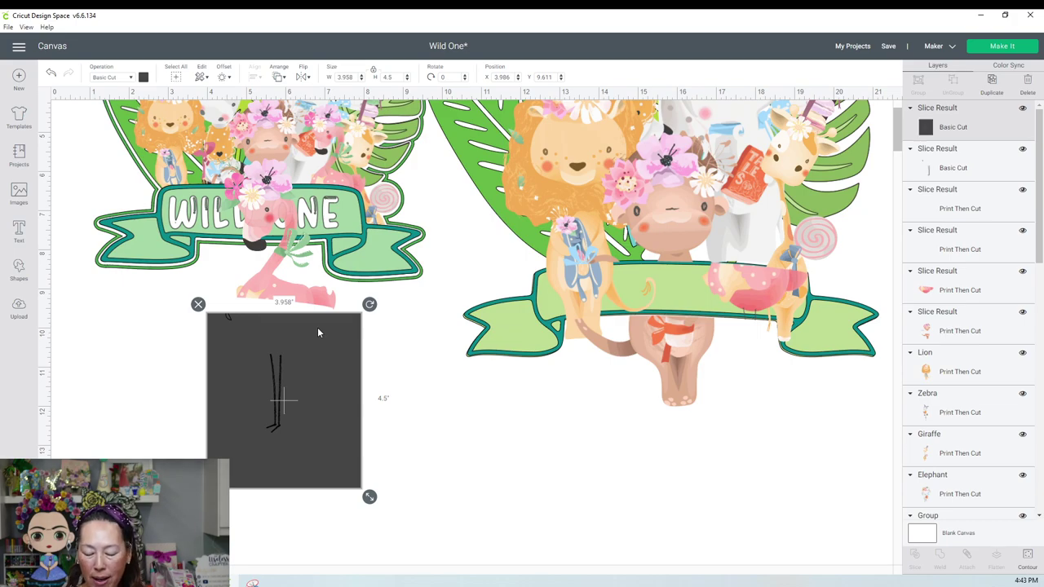
key(Delete)
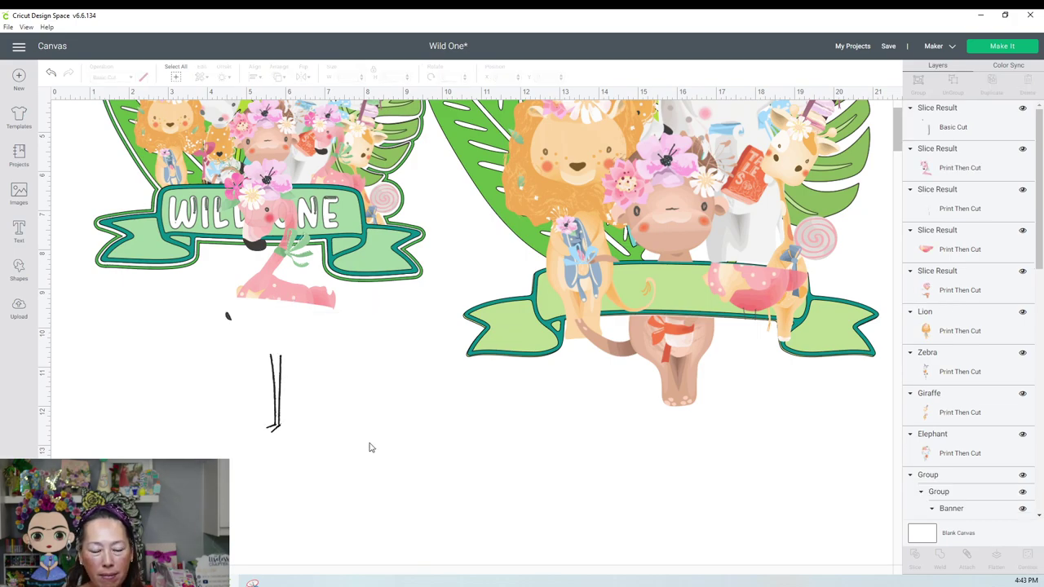
click(273, 377)
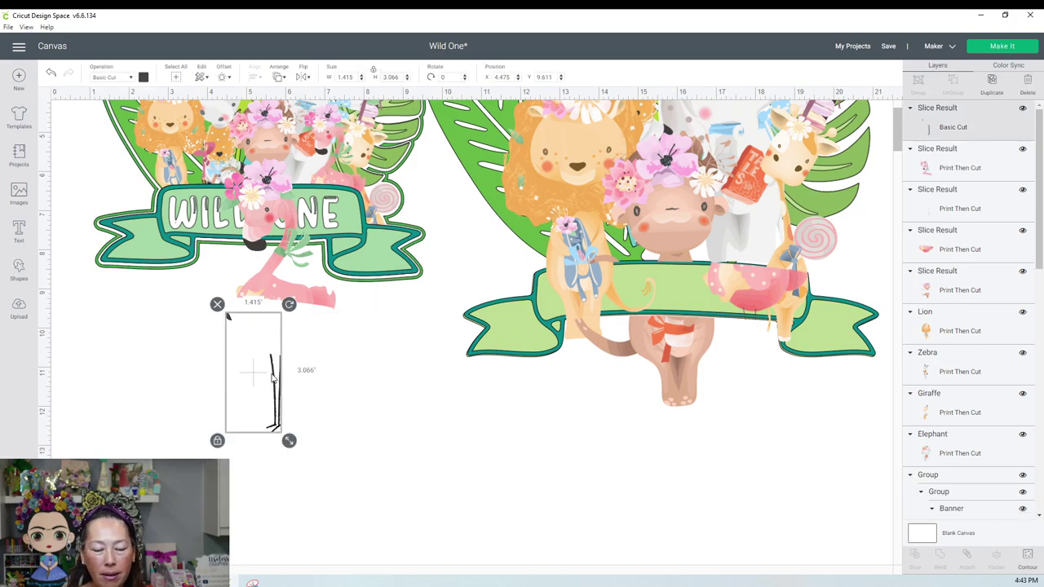
key(Delete)
click(311, 303)
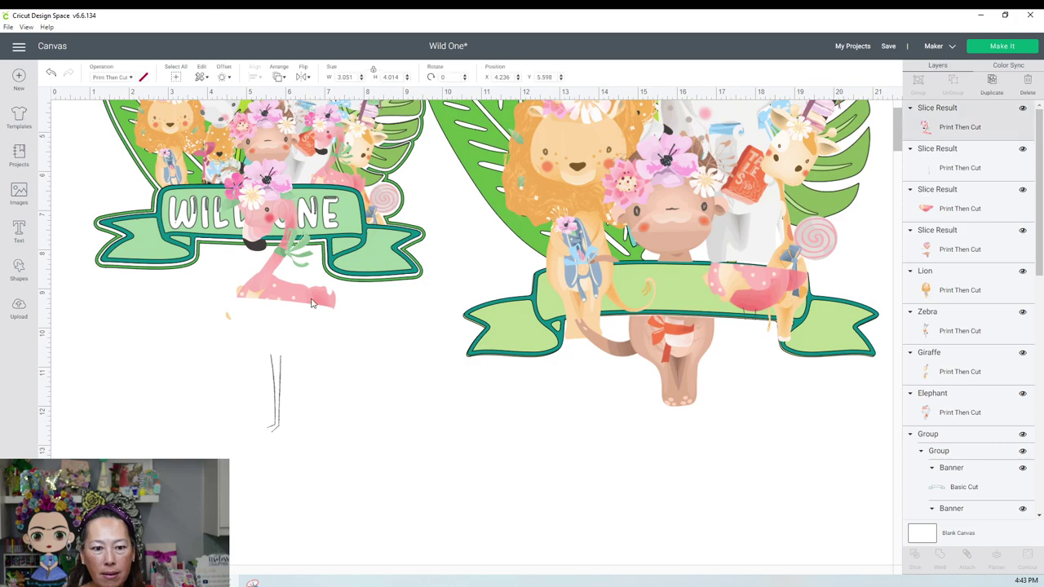
click(304, 299)
drag(303, 299, 557, 398)
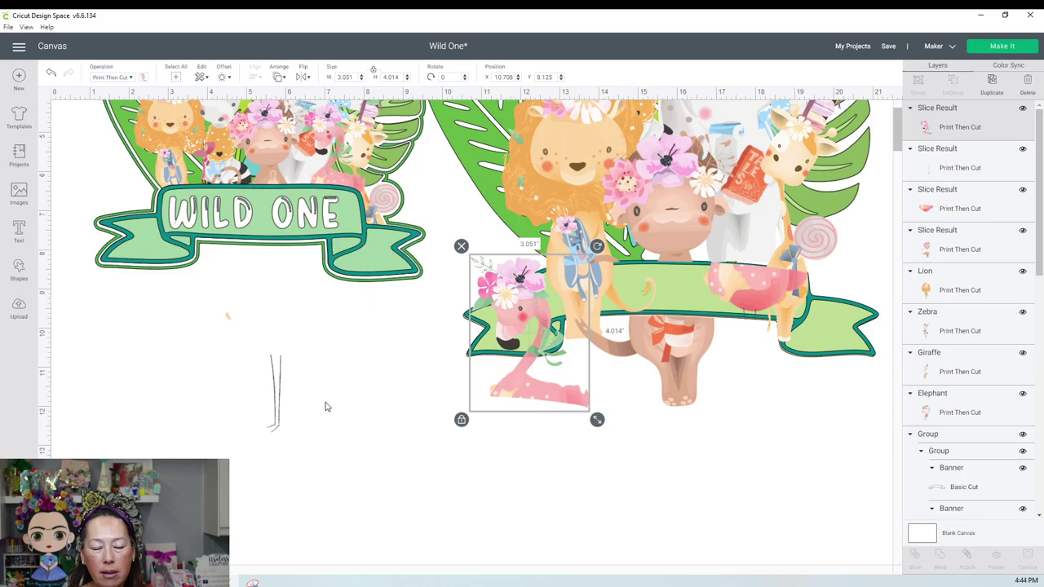
drag(181, 324, 325, 448)
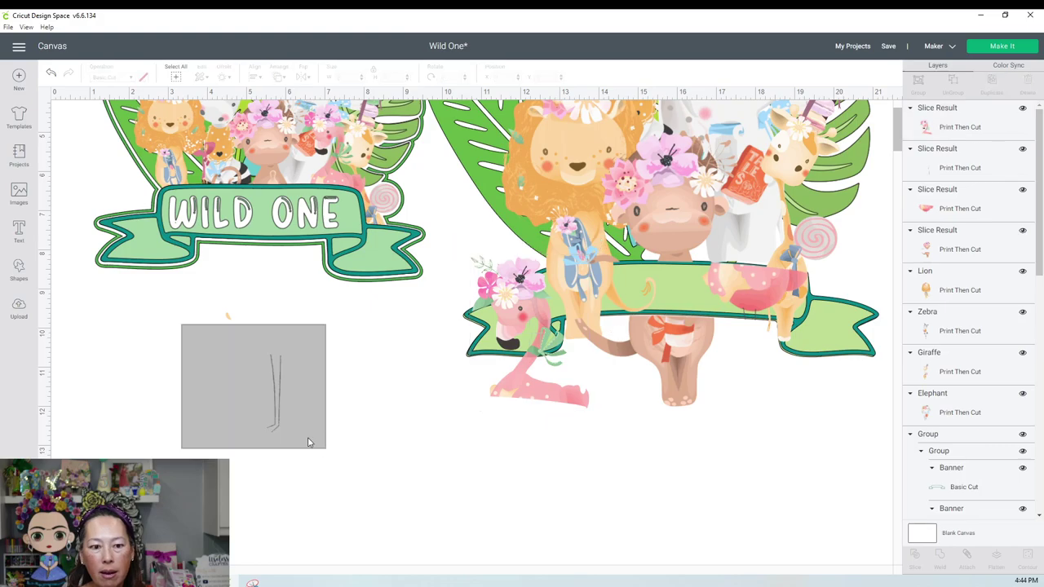
key(Delete)
Step: Move the flamingo piece up beside the giraffe and delete the extra flamingo piece
click(517, 396)
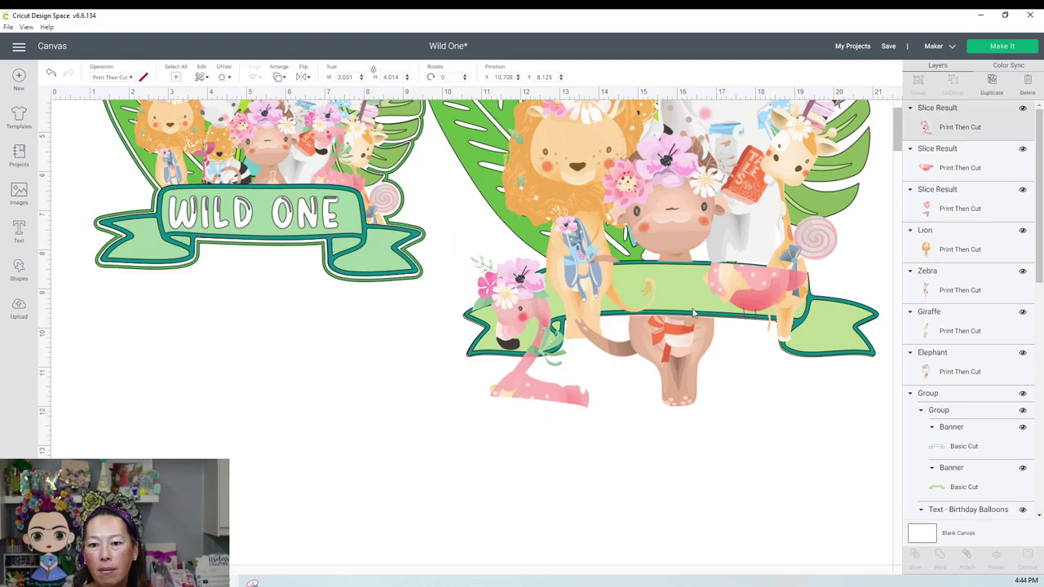
drag(511, 403, 743, 261)
drag(774, 310, 777, 443)
key(Delete)
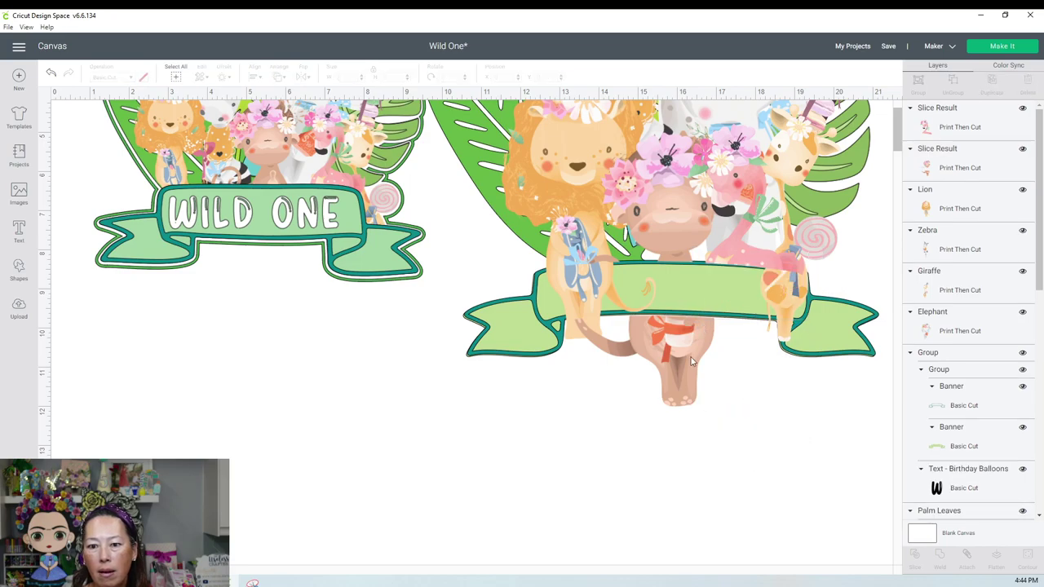
Step: Stretch a new square into a wide rectangle over the monkey's lower body and slice them together
drag(692, 361, 692, 435)
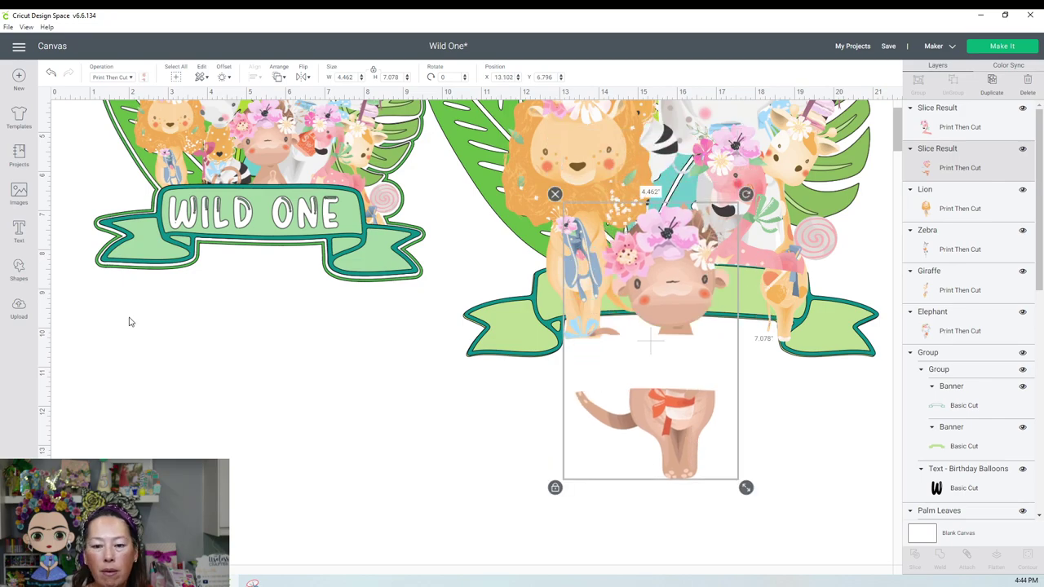
click(19, 269)
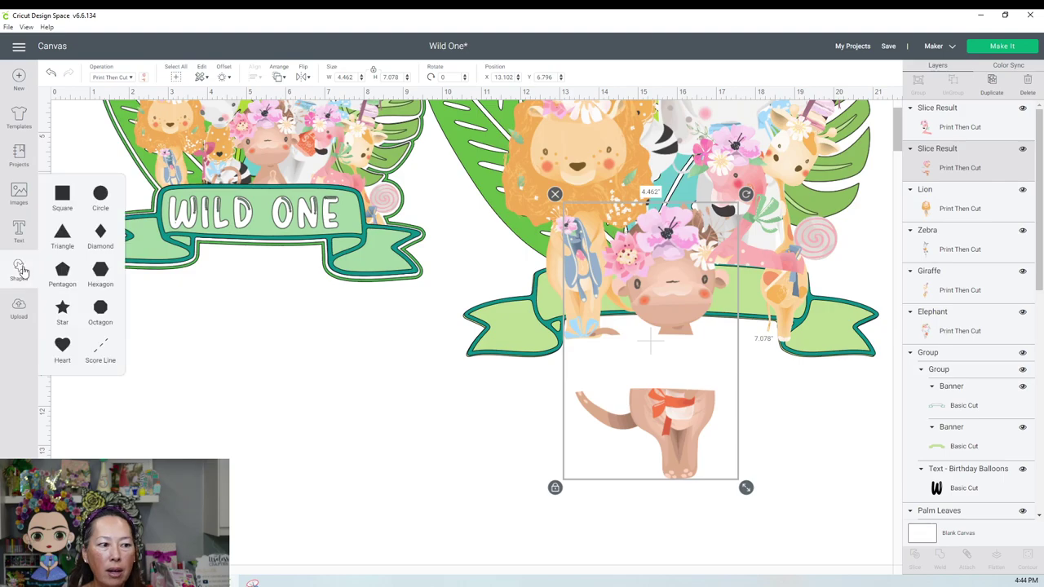
click(61, 194)
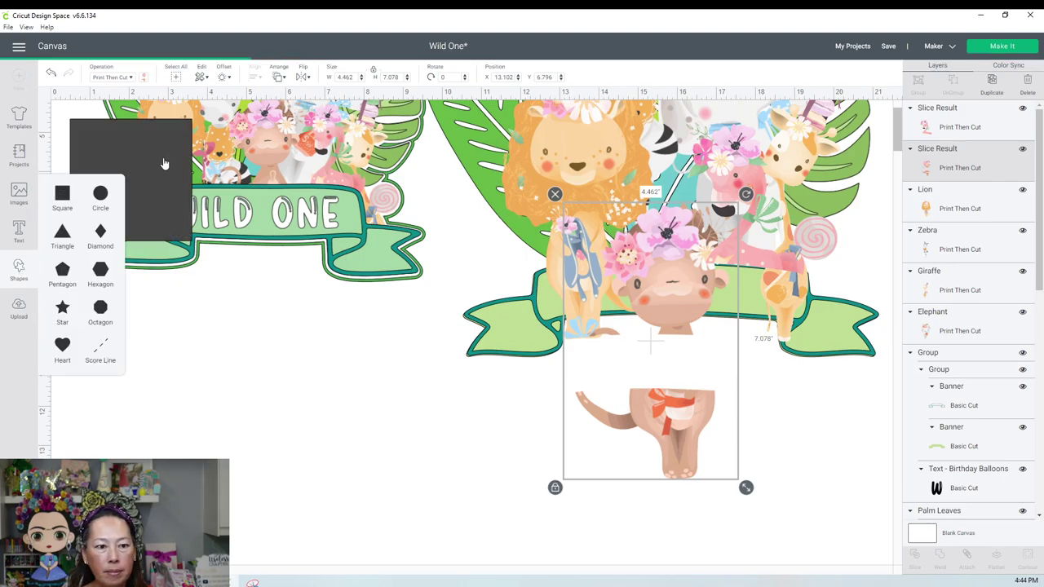
drag(163, 163, 587, 409)
click(458, 503)
click(530, 468)
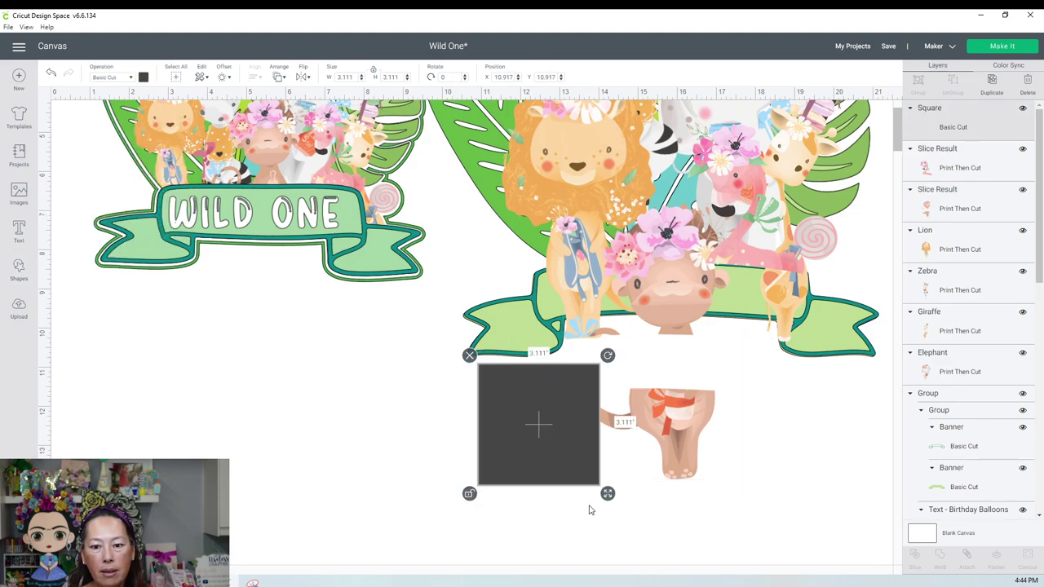
drag(608, 494, 783, 506)
click(686, 561)
click(696, 550)
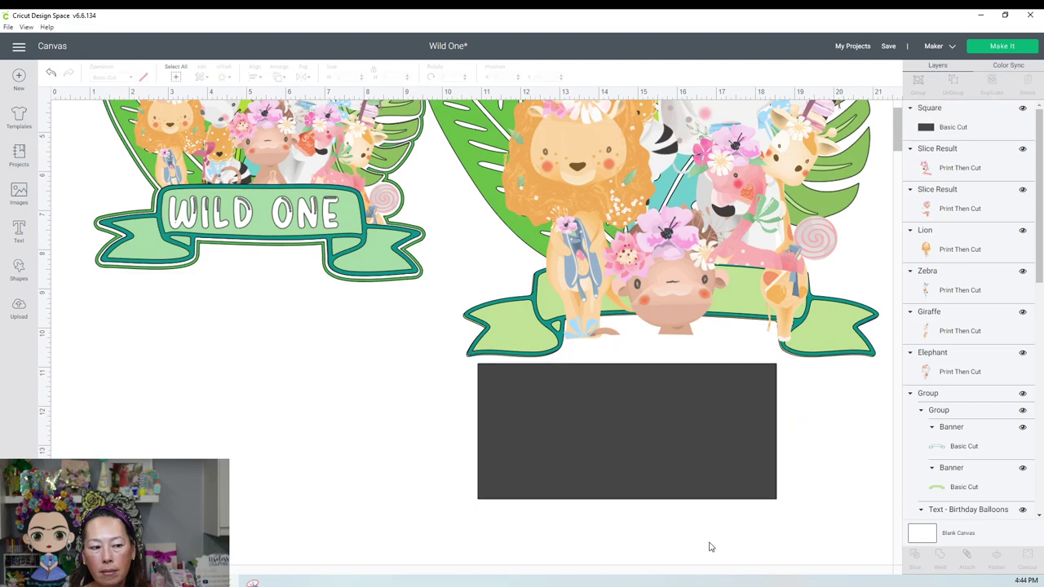
drag(708, 545, 630, 409)
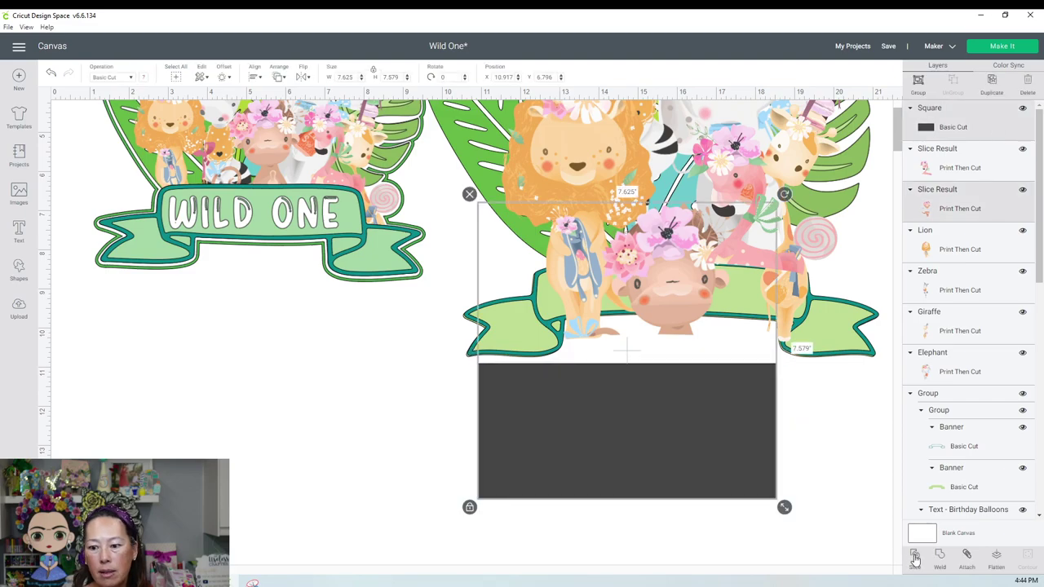
click(823, 526)
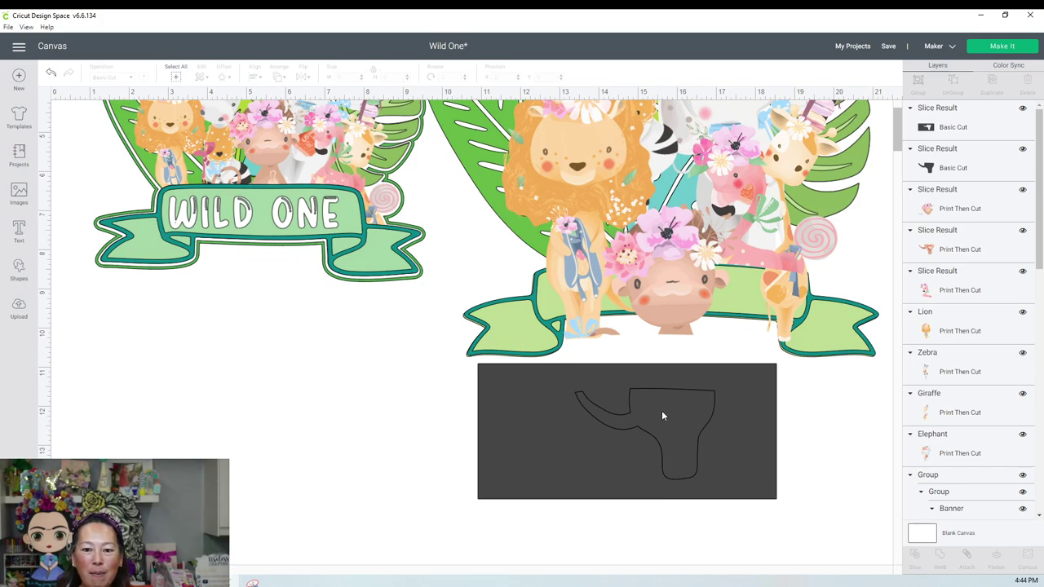
Step: Delete the rectangle scrap, dark slice and lower body, then move the monkey's head up into the cluster
click(661, 416)
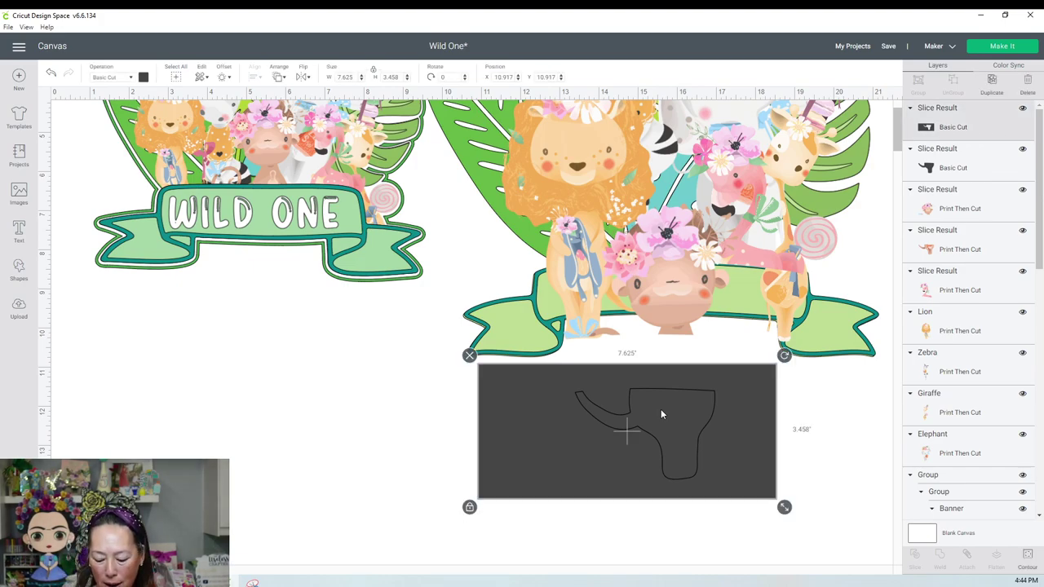
key(Delete)
click(658, 403)
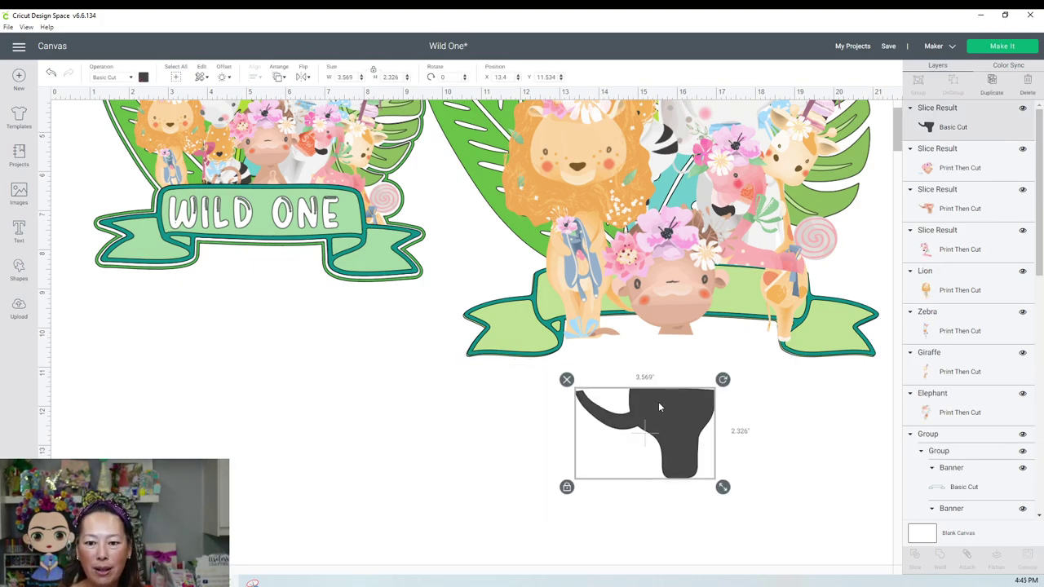
key(Delete)
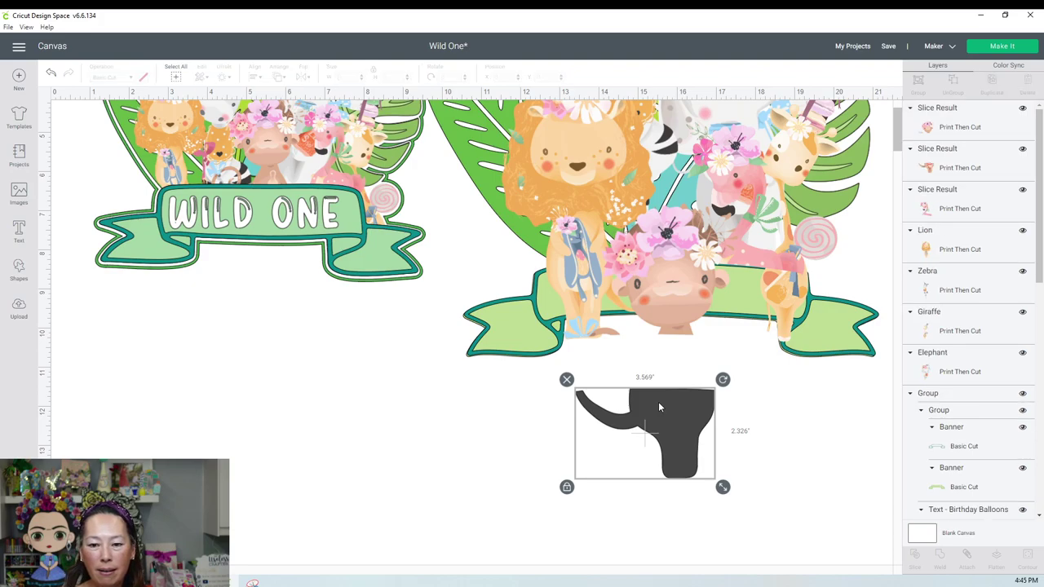
click(660, 406)
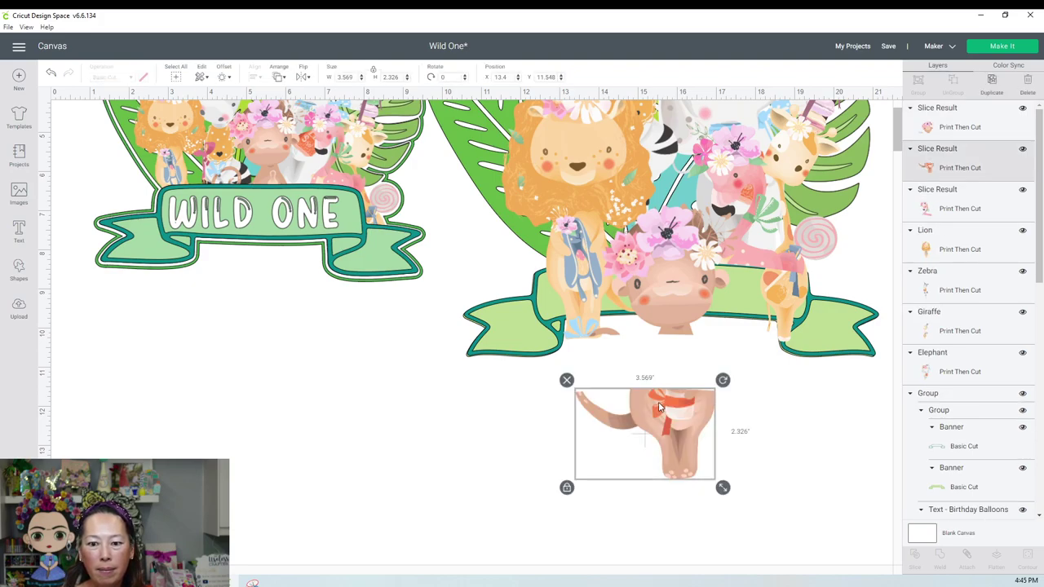
key(Delete)
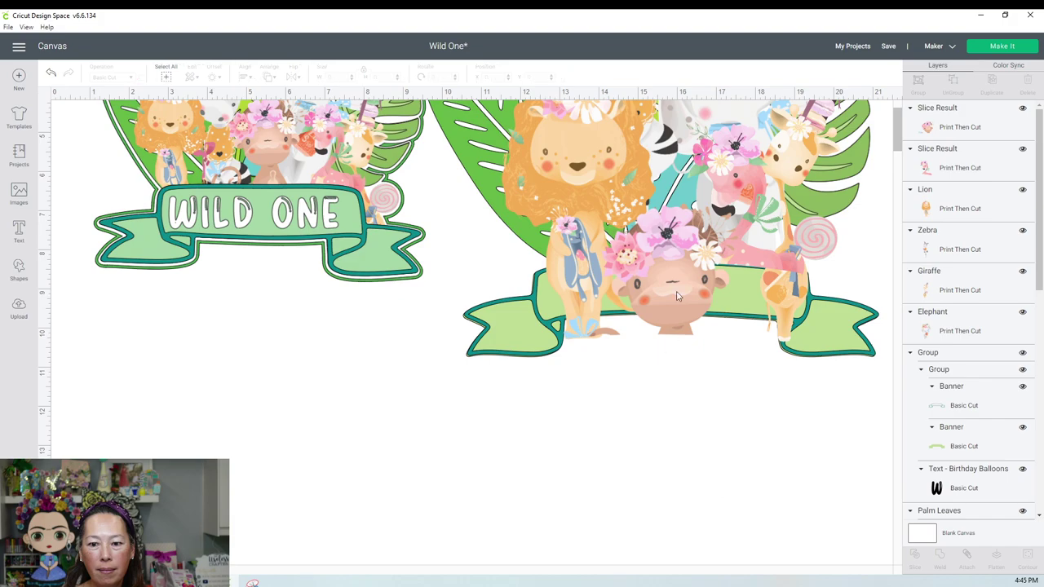
drag(679, 236, 685, 191)
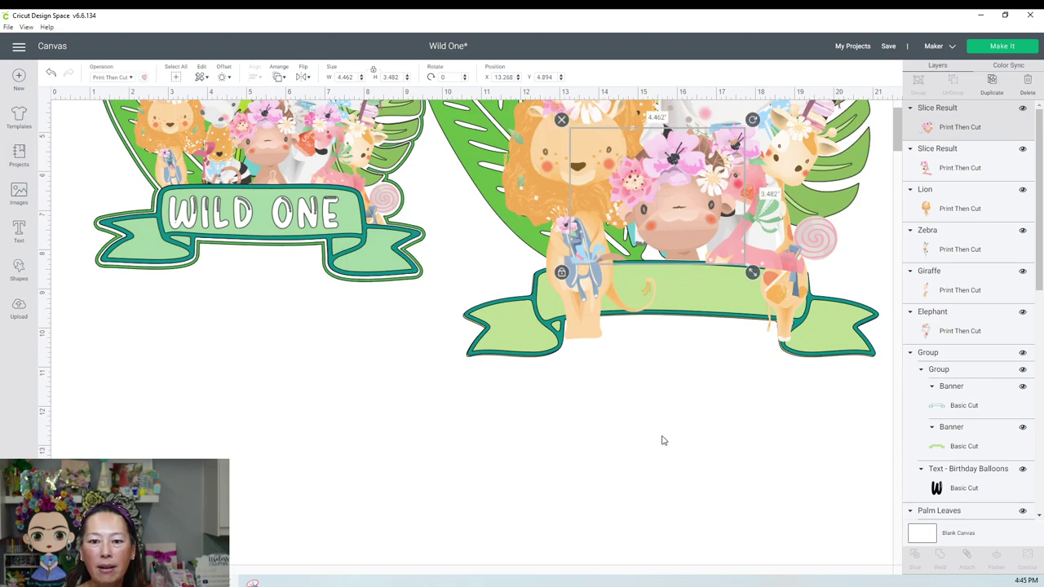
Step: Move the lion down onto the banner
click(661, 438)
click(582, 300)
drag(583, 300, 598, 271)
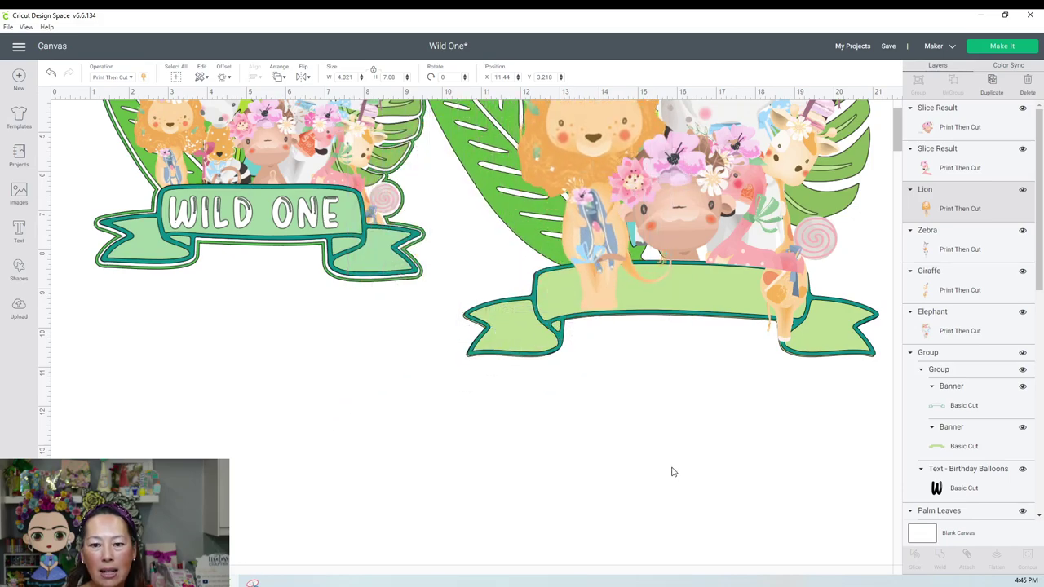
click(673, 469)
Step: Flatten the two slice results, Lion, Zebra, Giraffe and Elephant into one Print Then Cut image
scroll(673, 470, up, 3)
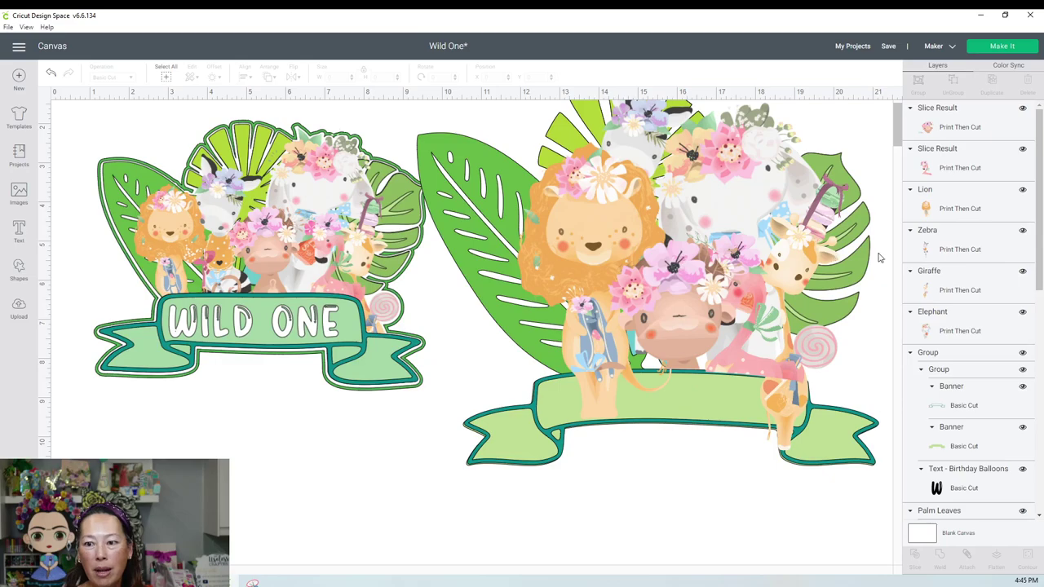
click(952, 133)
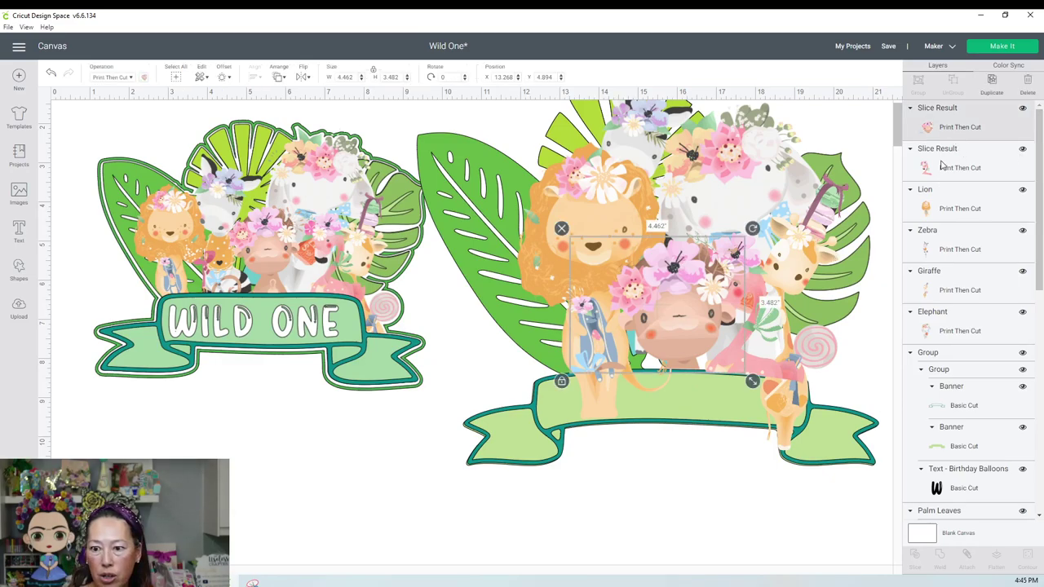
shift+click(943, 164)
shift+click(943, 191)
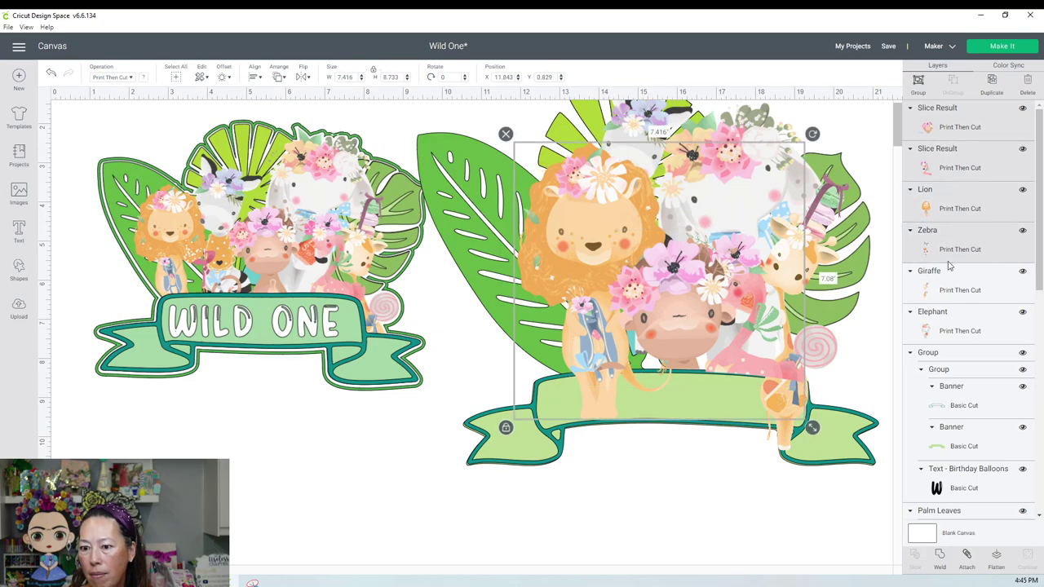
shift+click(948, 249)
shift+click(948, 285)
shift+click(950, 334)
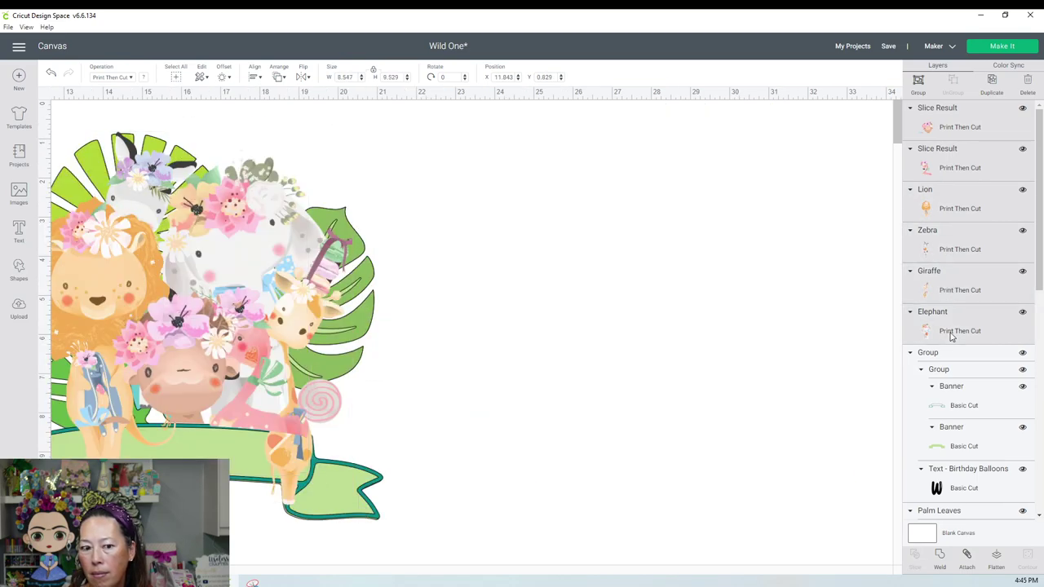
click(997, 553)
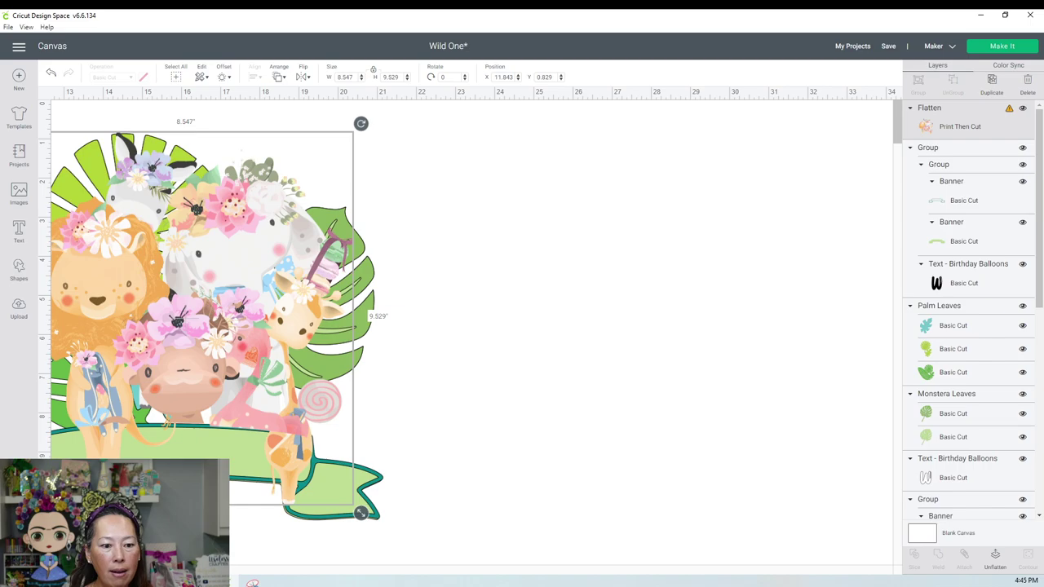
Step: Select the entire centre safari topper design and duplicate it
click(342, 538)
scroll(383, 457, left, 5)
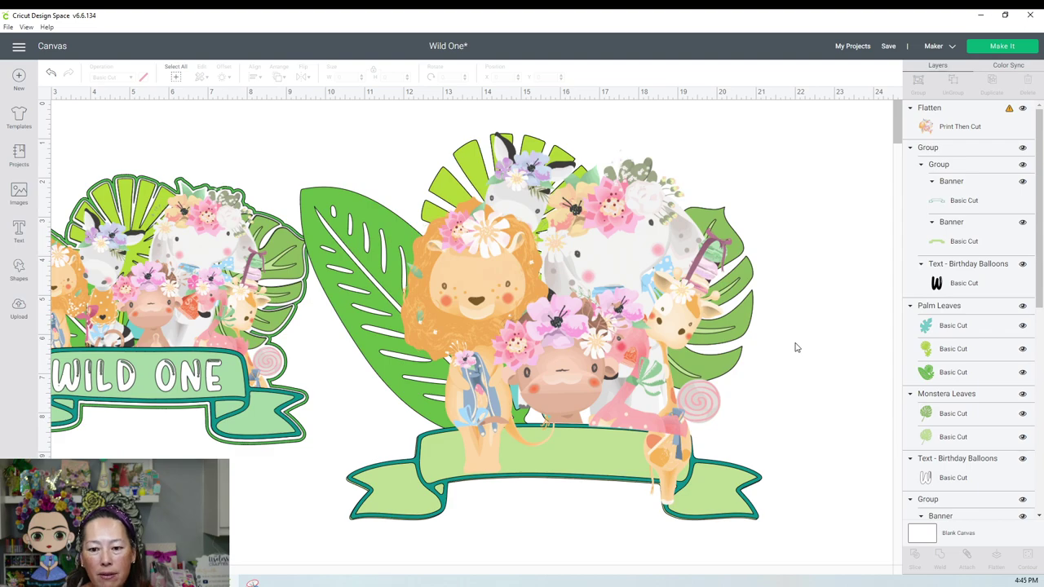
drag(795, 542, 435, 199)
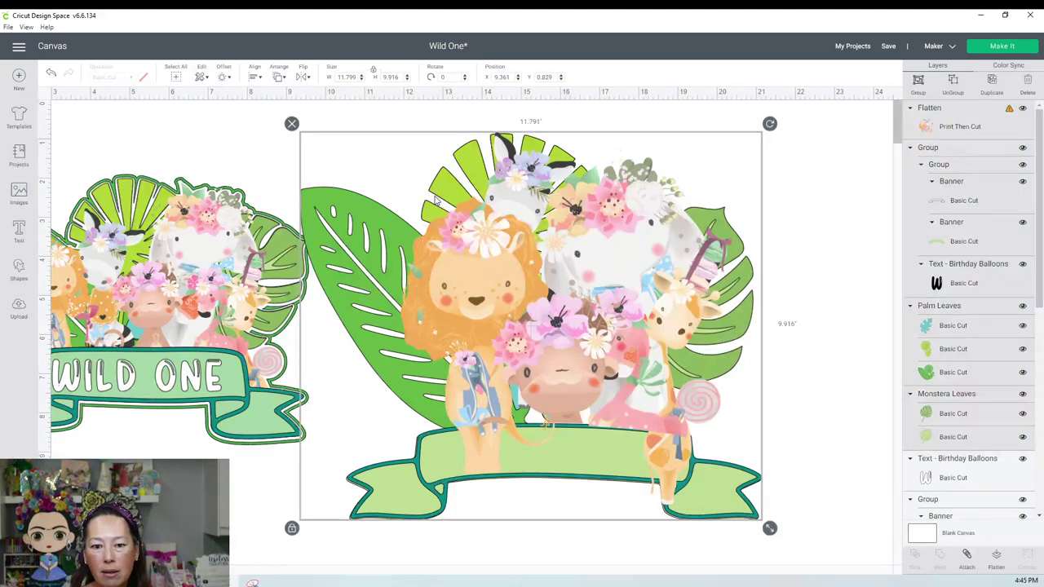
click(993, 82)
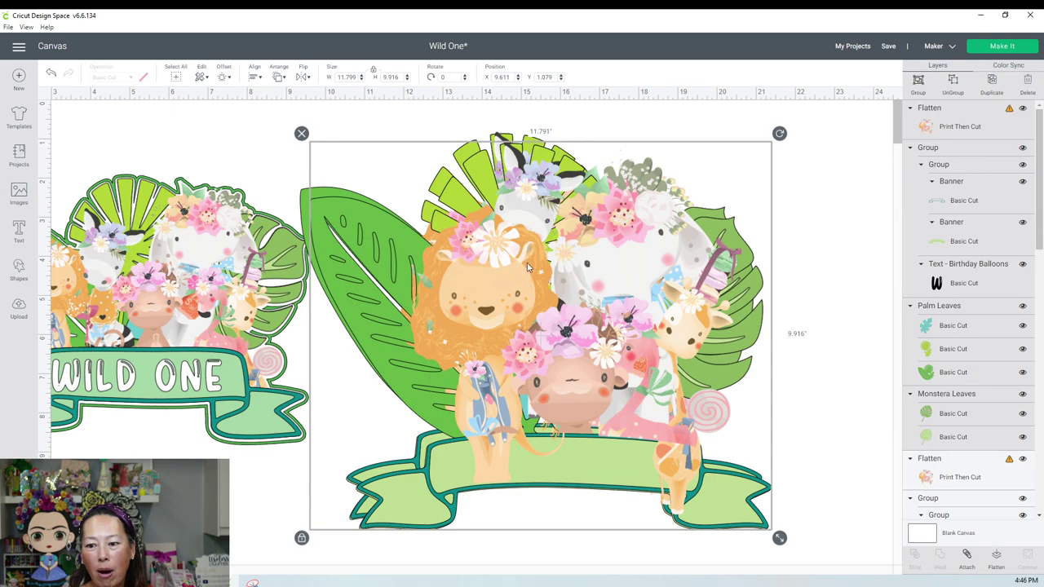
scroll(584, 283, down, 2)
key(ctrl+c)
key(ctrl+v)
Step: Move the copy below the original and flatten it into one 11.791 × 9.916 Print Then Cut layer
drag(575, 278, 548, 412)
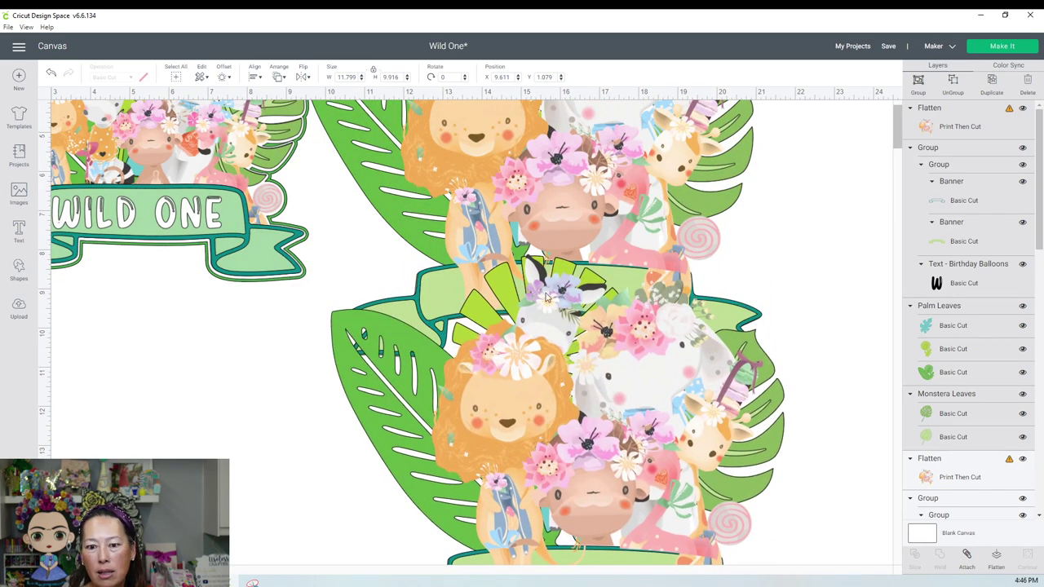
scroll(684, 333, down, 3)
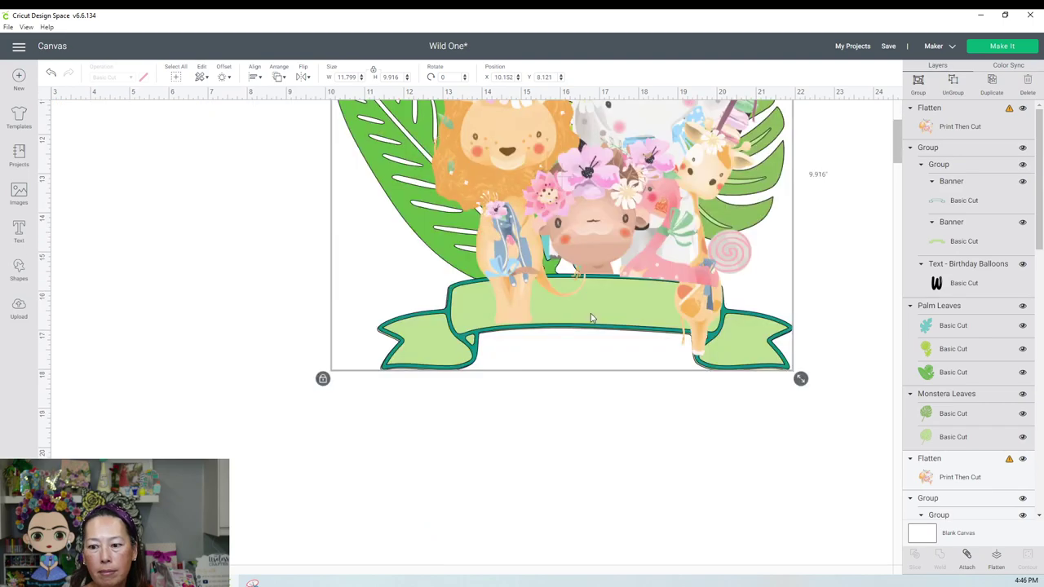
drag(624, 212, 561, 384)
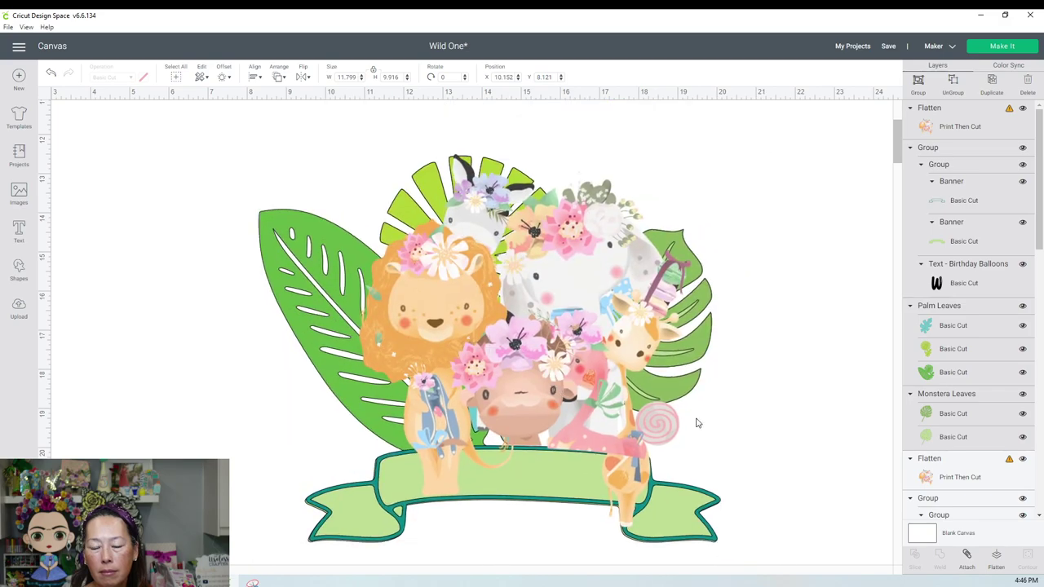
click(996, 559)
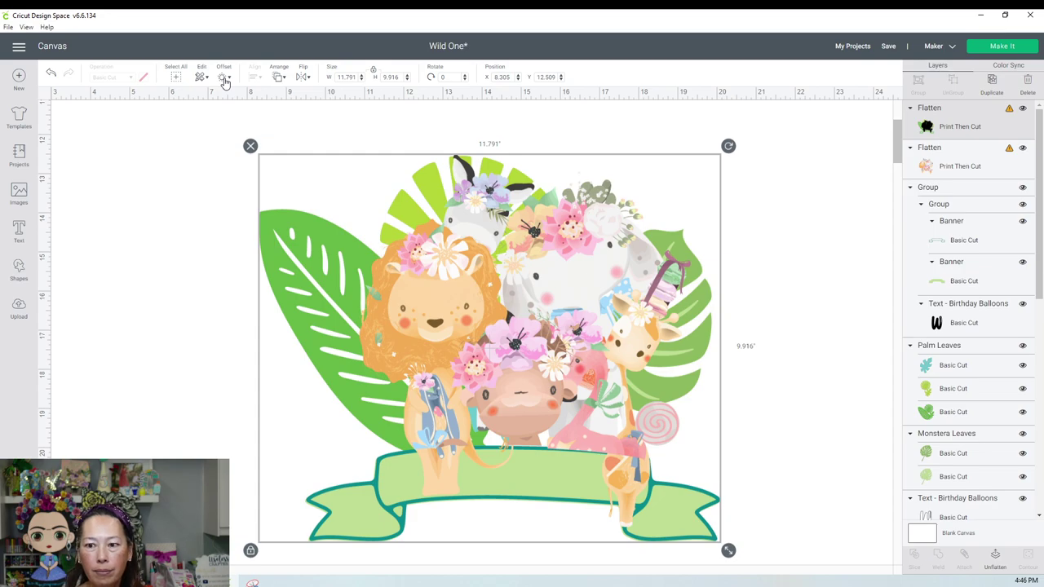
Step: Show offset settings for the flattened copy: 0.25 in distance, rounded corners, welded offsets
click(225, 81)
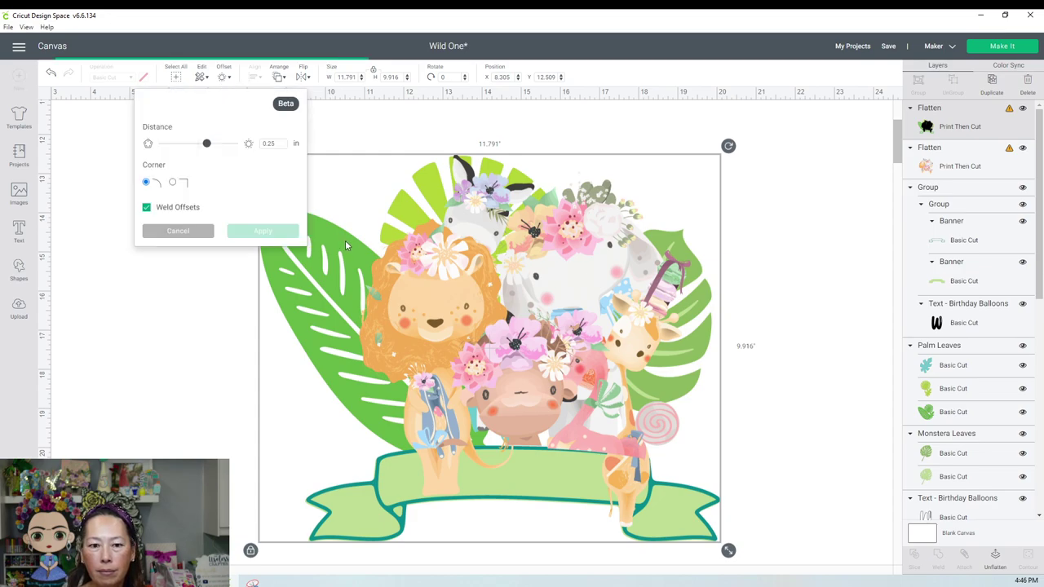